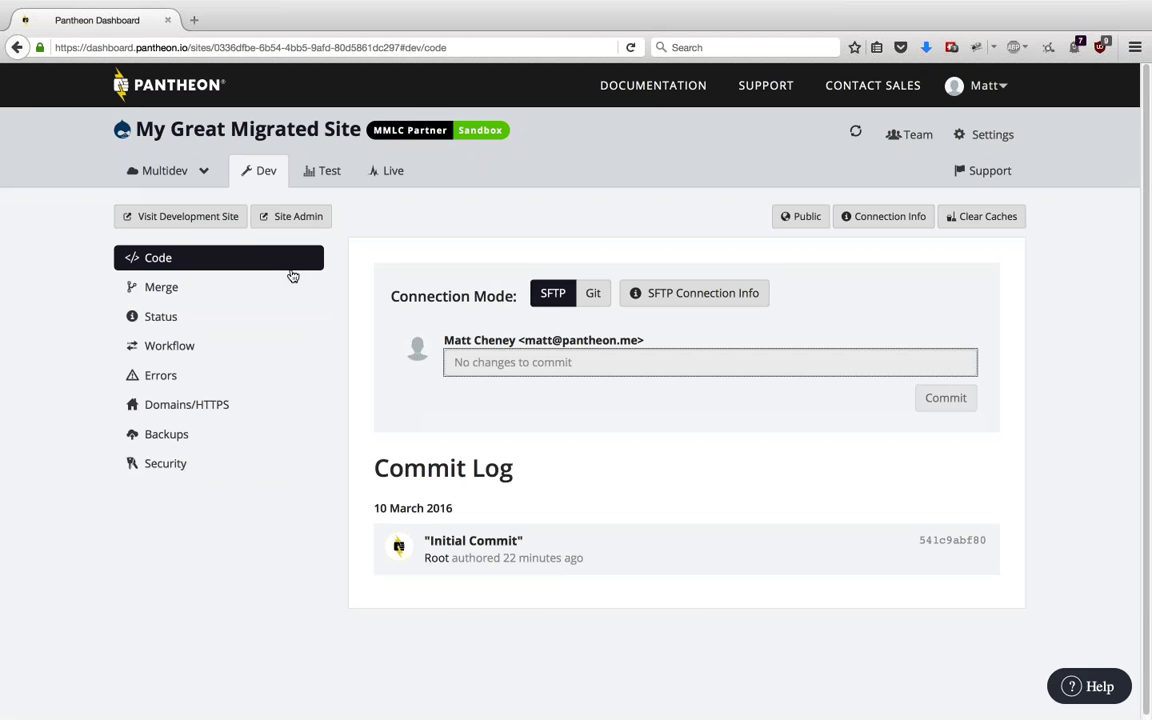
- Check the Dev environment's backup log and switch the code connection mode to Git
{"action": "left_click", "coordinate": [189, 350]}
{"action": "left_click", "coordinate": [204, 257]}
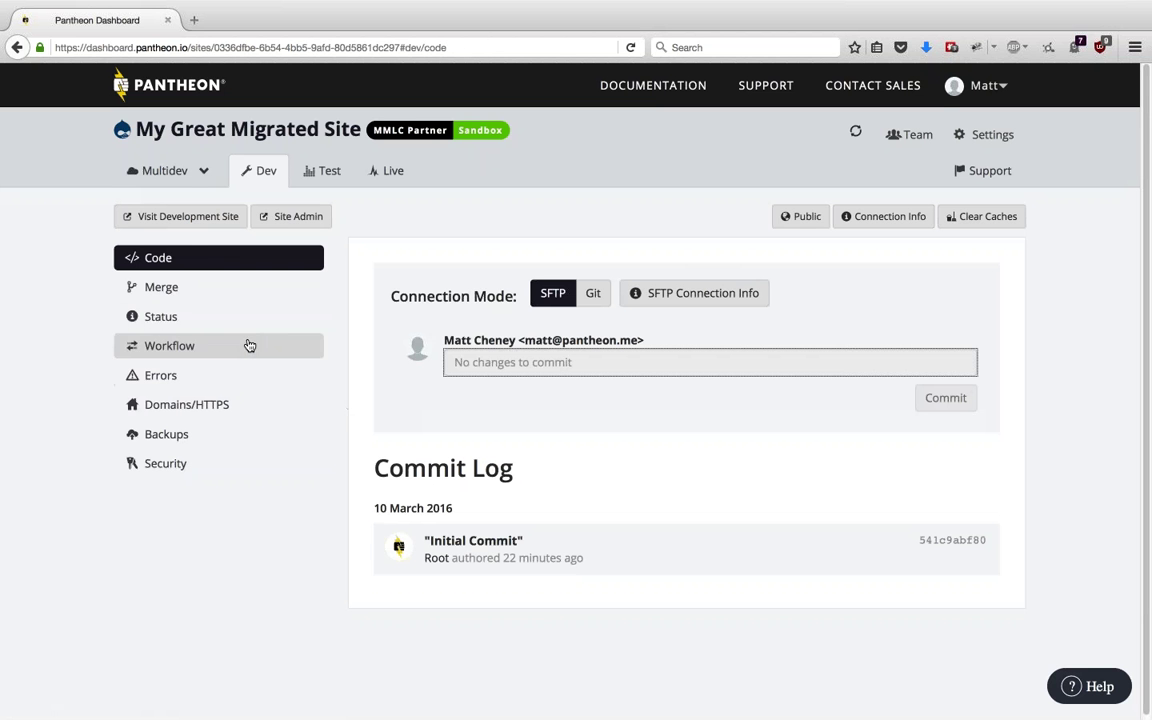
{"action": "left_click", "coordinate": [252, 440]}
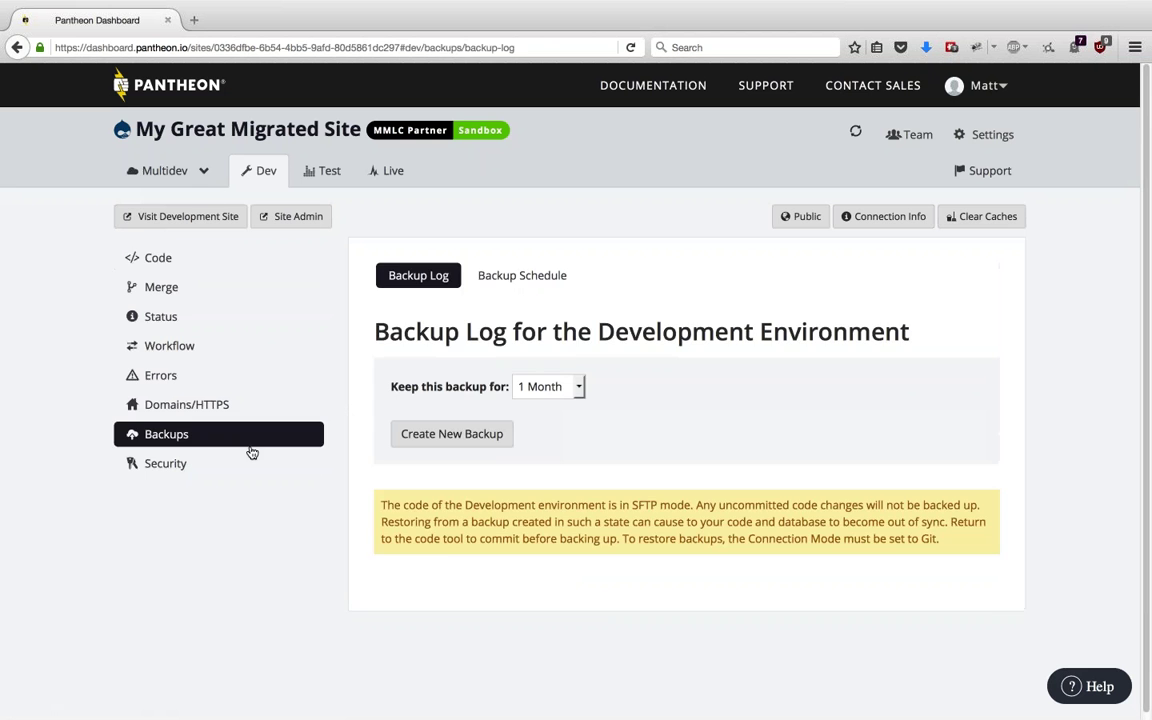
{"action": "left_click", "coordinate": [185, 266]}
{"action": "left_click", "coordinate": [592, 293]}
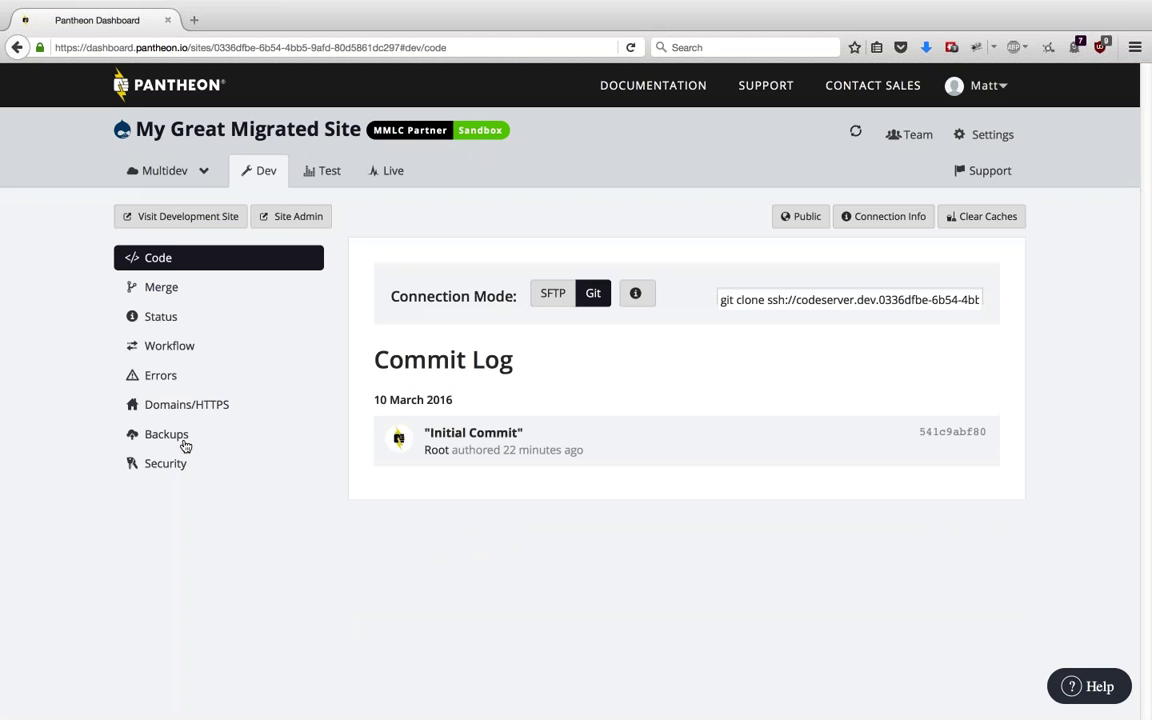
- Download the code archive of the manual backup in the Dev environment's backup log
{"action": "left_click", "coordinate": [175, 435]}
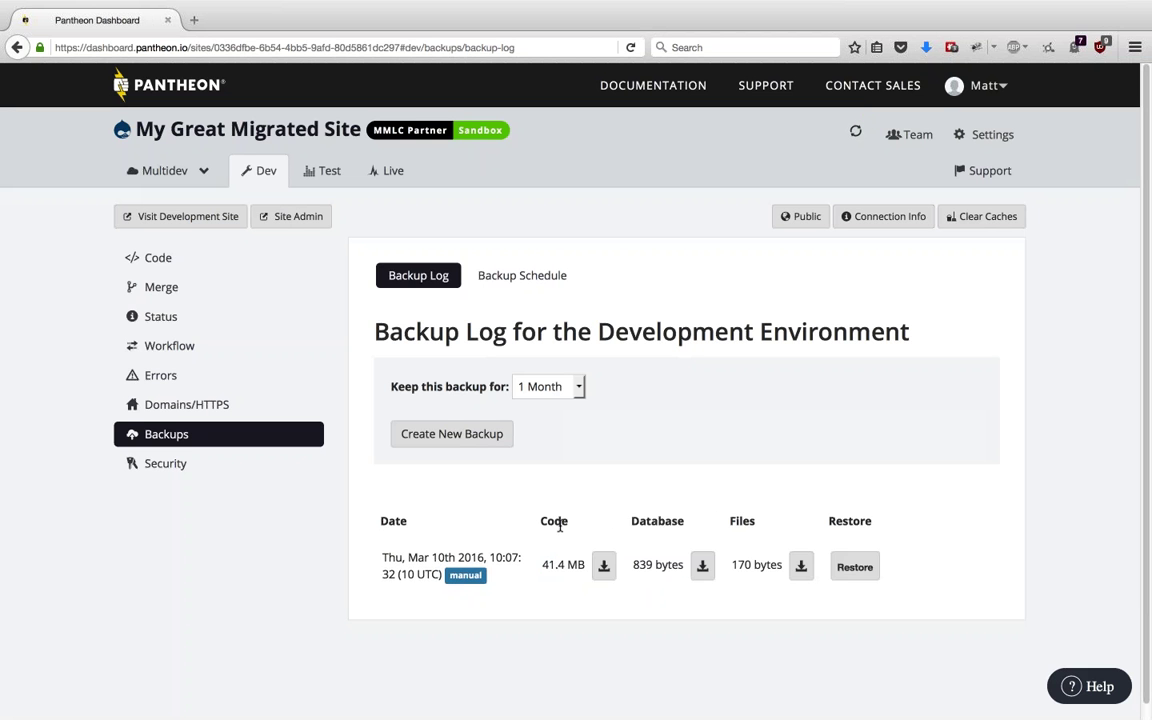
{"action": "left_click", "coordinate": [604, 566]}
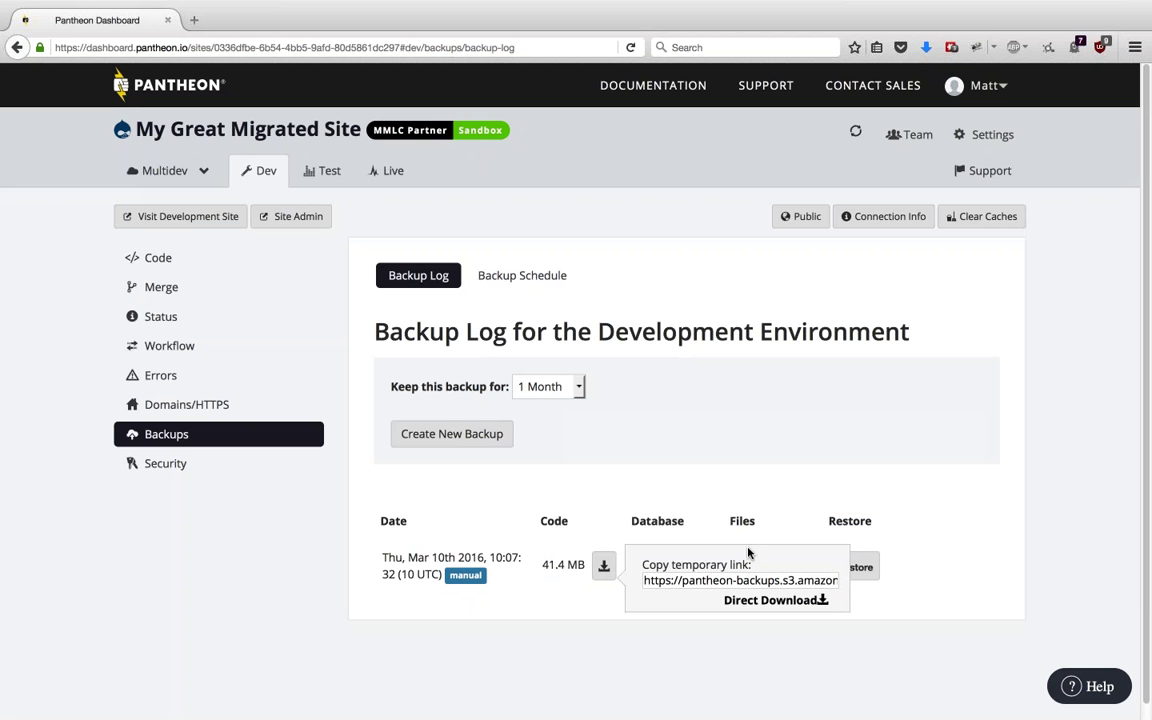
{"action": "left_click", "coordinate": [770, 600]}
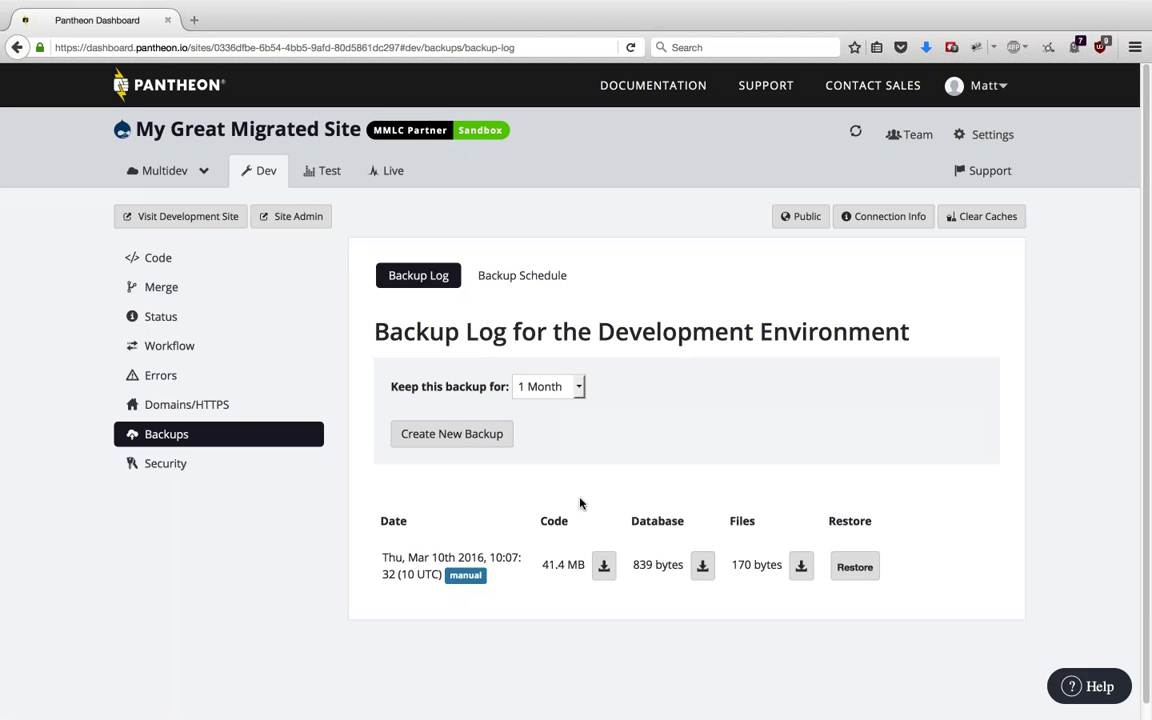
- View the Dev environment's connection information for Git, database and SFTP access
{"action": "left_click", "coordinate": [221, 262]}
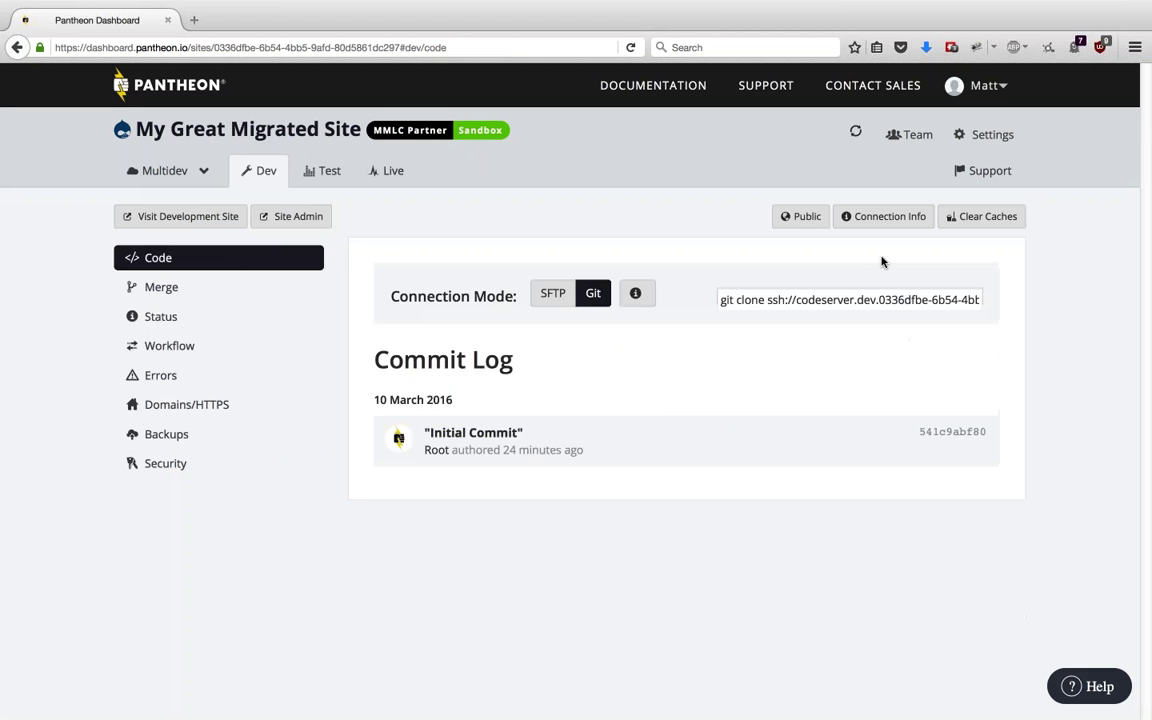
{"action": "left_click", "coordinate": [880, 216]}
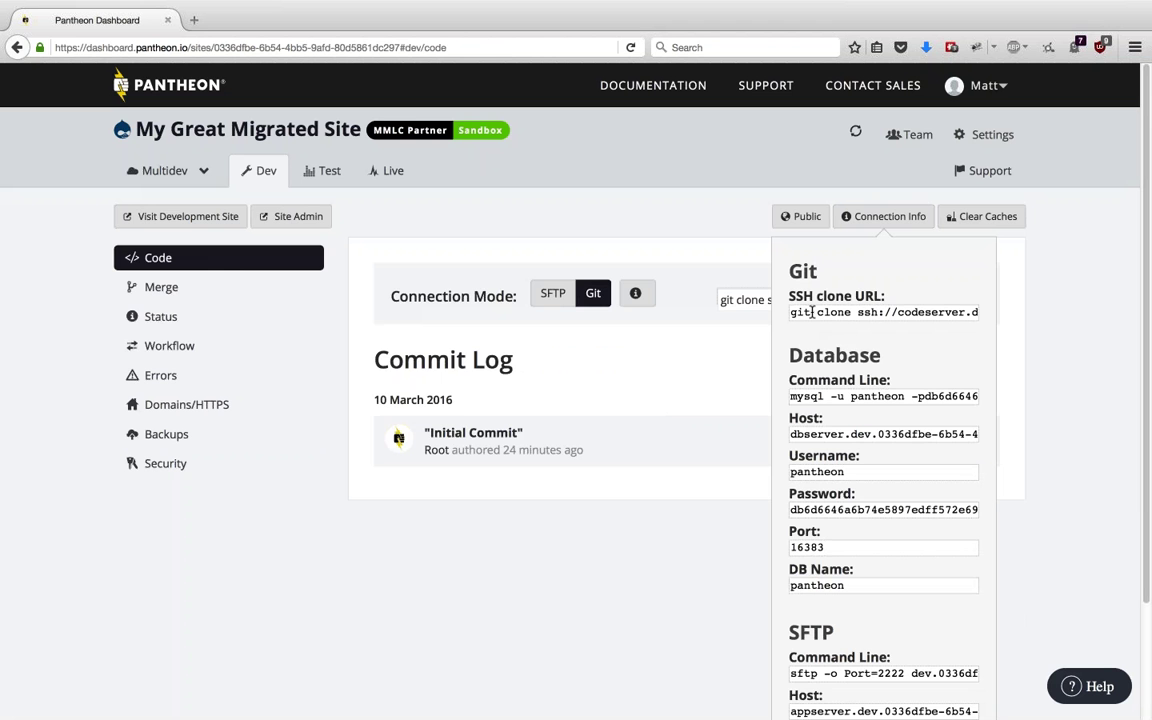
- Examine the URL and file options for importing a MySQL database and a site files archive into Dev, and revisit the backup log
{"action": "left_click", "coordinate": [233, 344]}
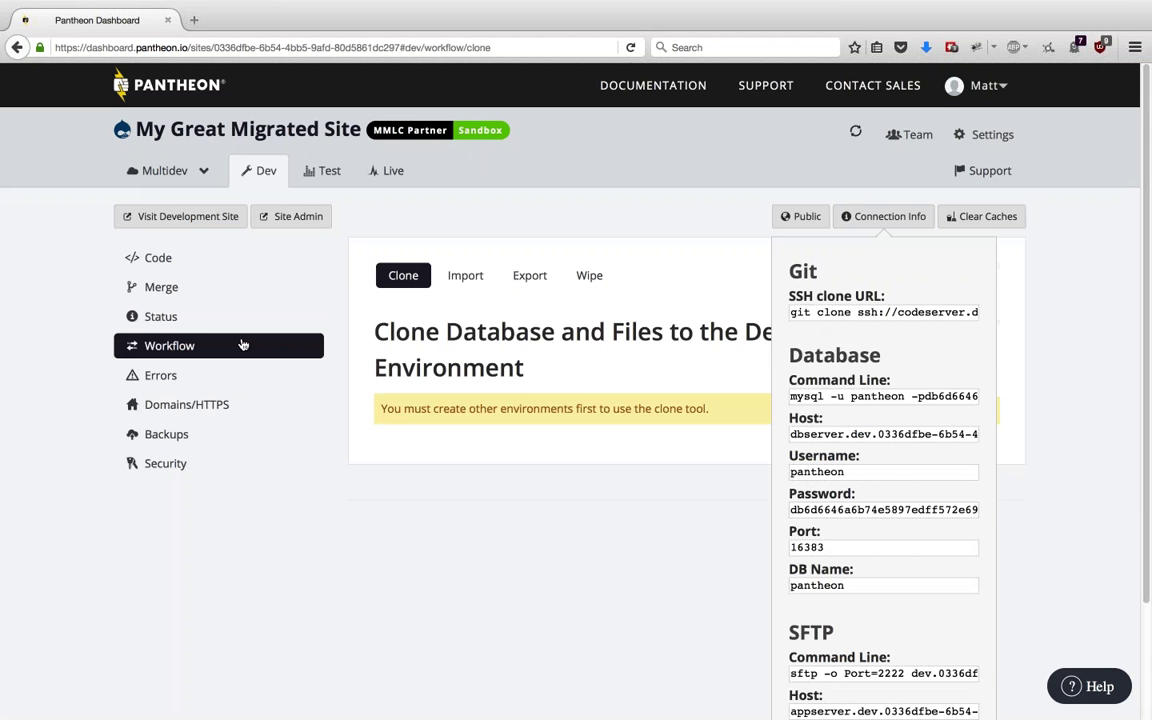
{"action": "left_click", "coordinate": [452, 280]}
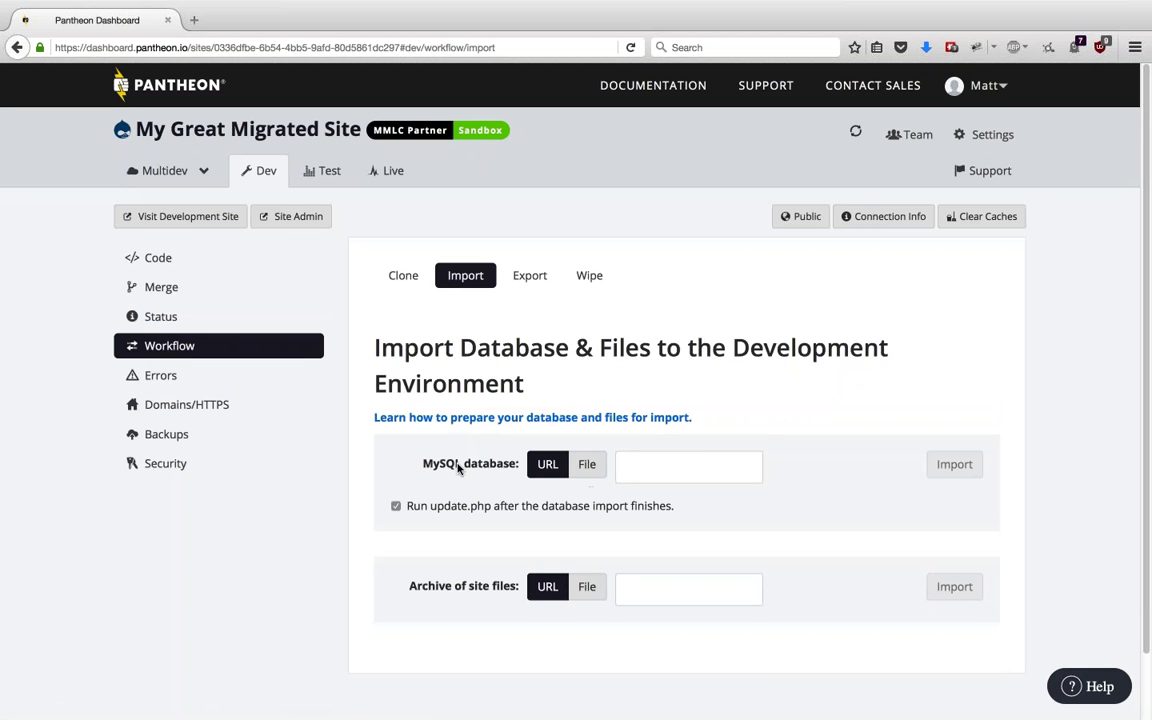
{"action": "left_click", "coordinate": [591, 467]}
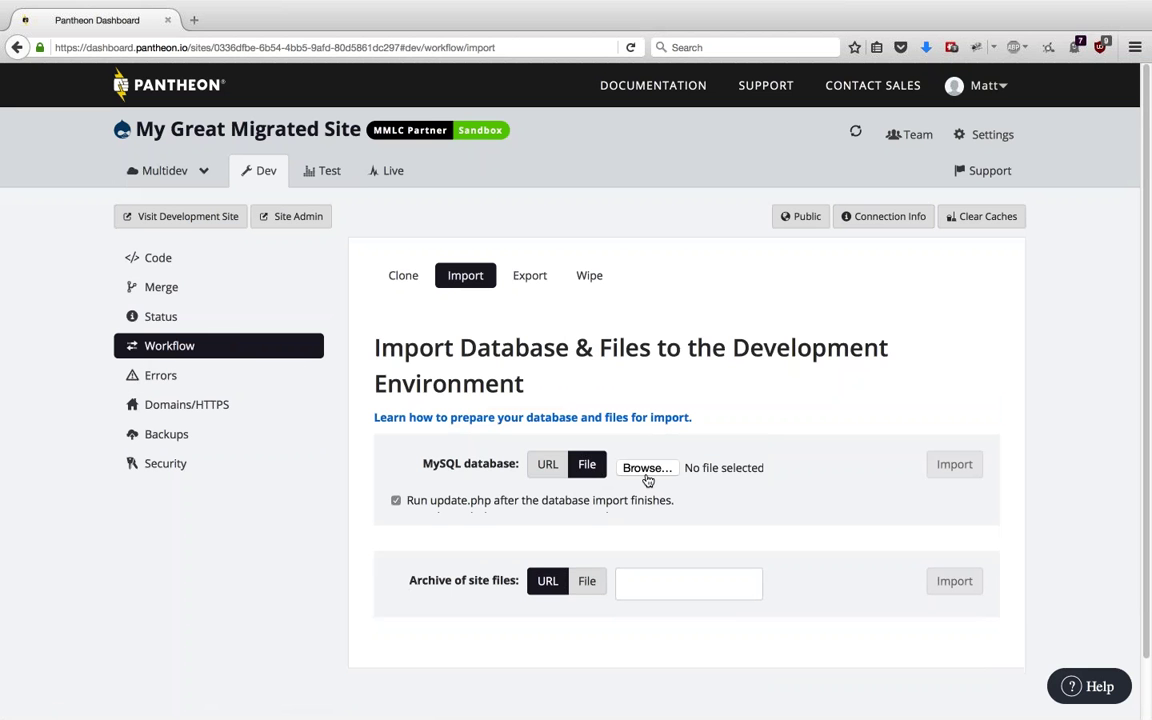
{"action": "left_click", "coordinate": [547, 464]}
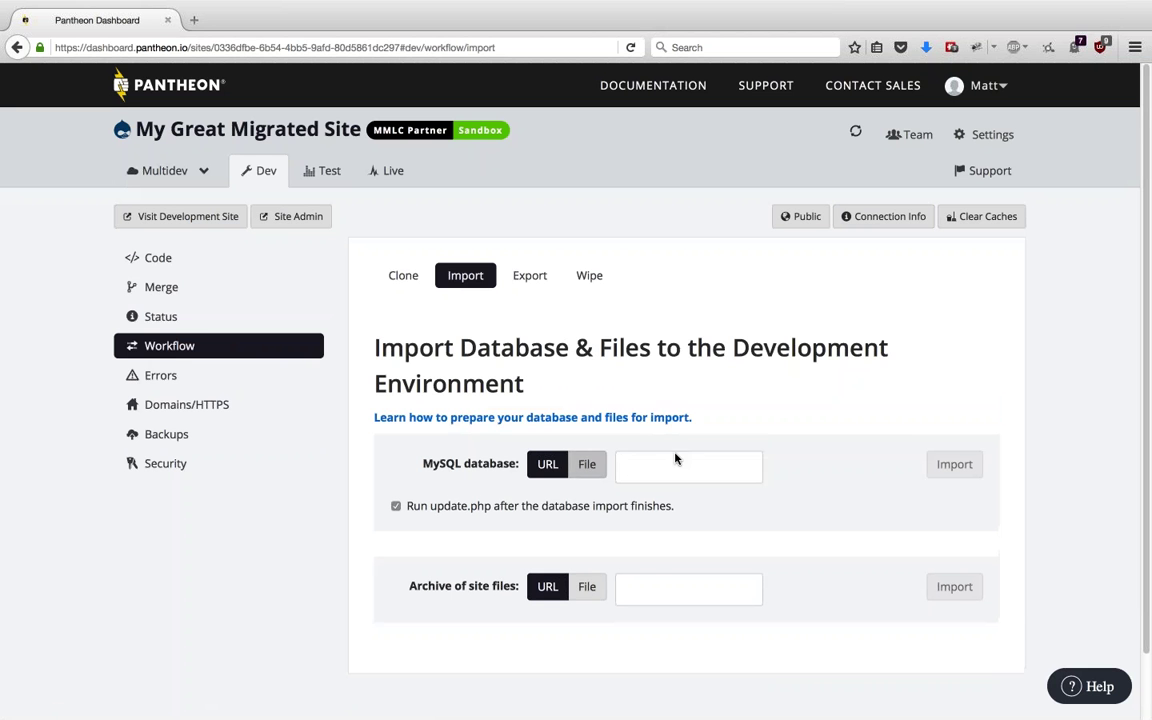
{"action": "left_click", "coordinate": [668, 466]}
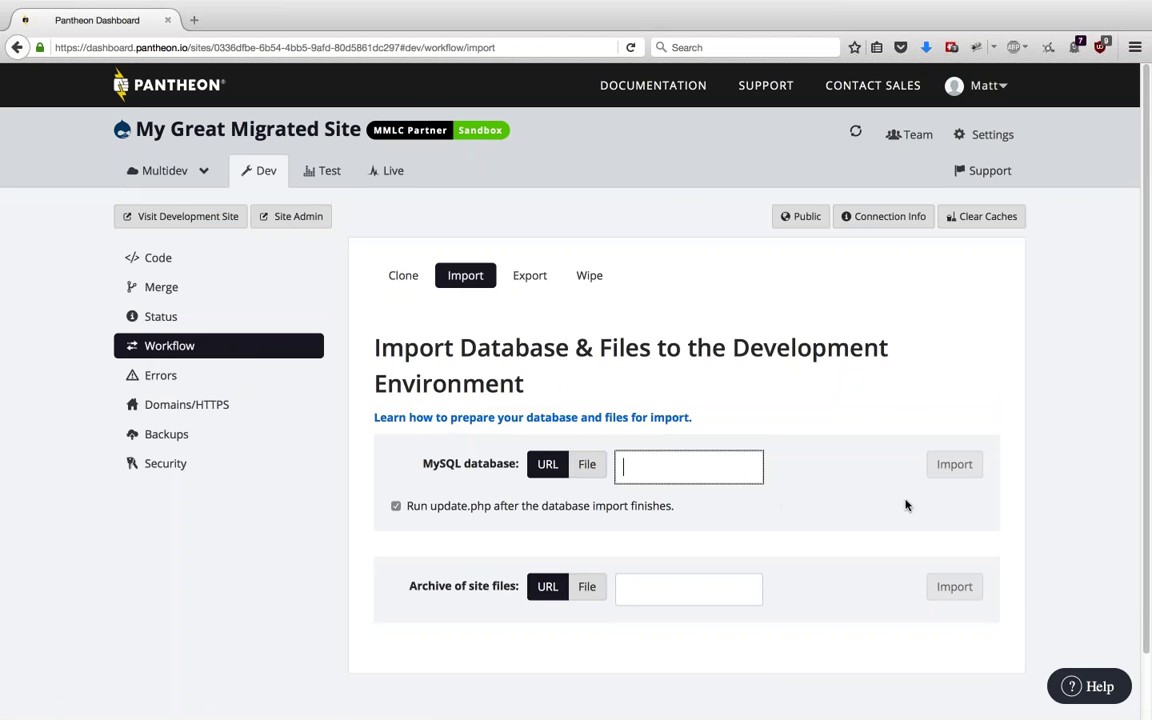
{"action": "left_click", "coordinate": [937, 480]}
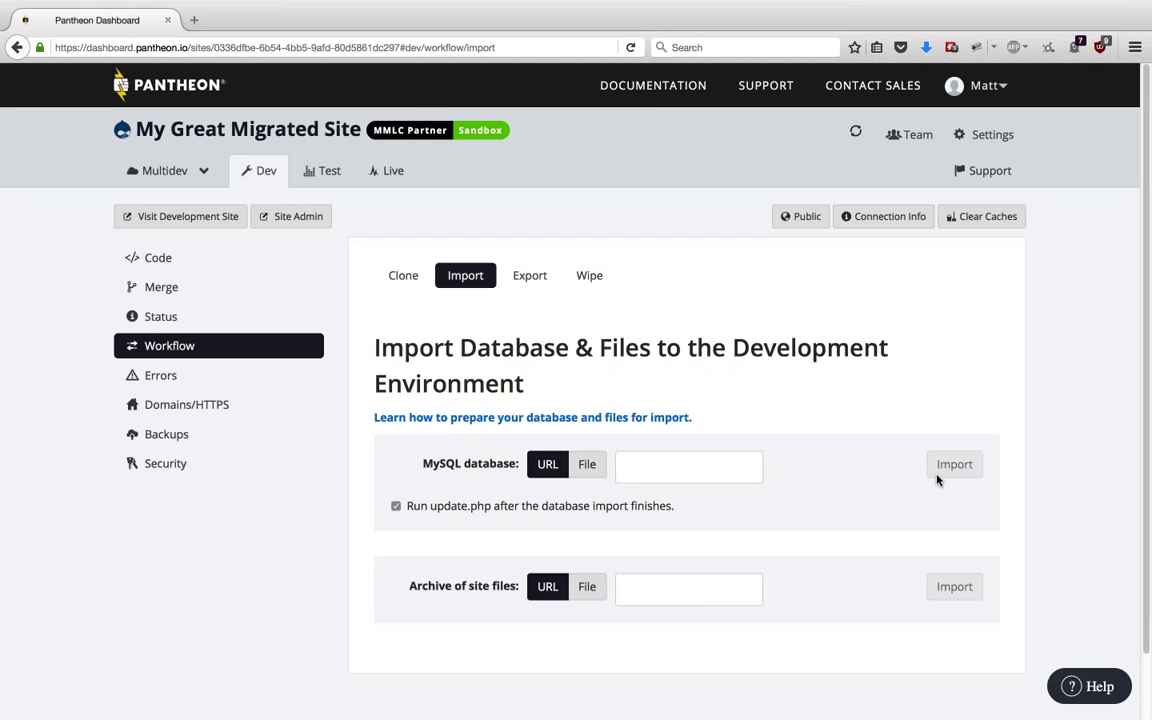
{"action": "left_click", "coordinate": [633, 585]}
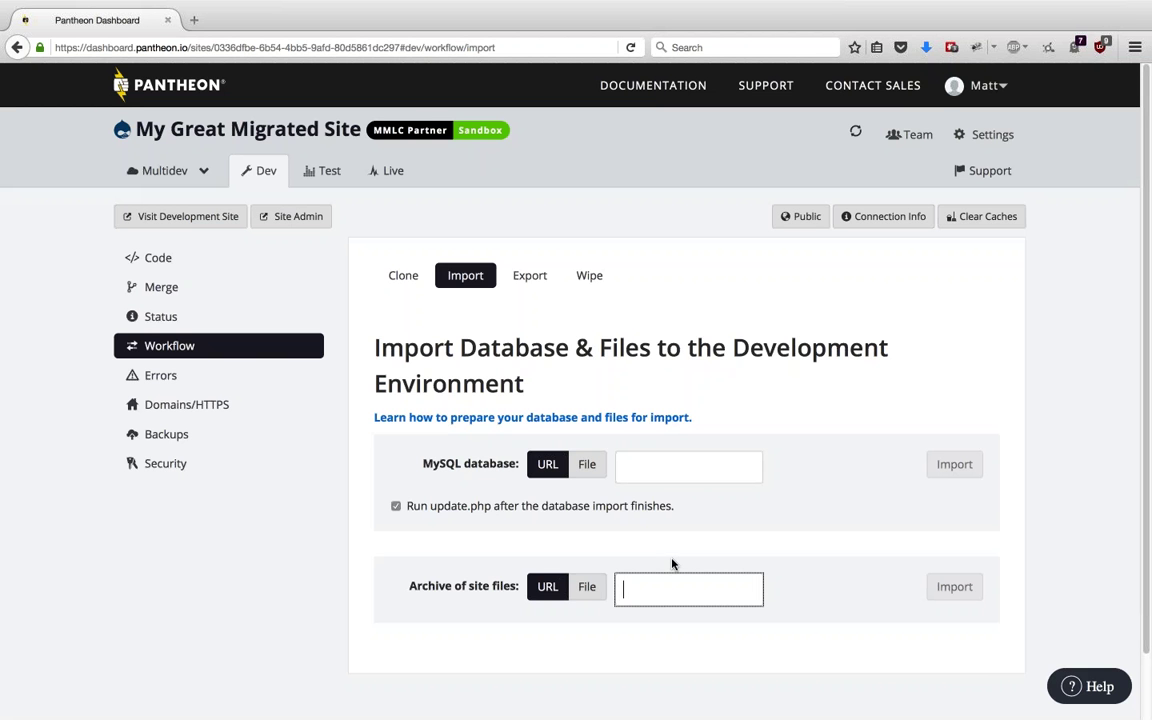
{"action": "left_click", "coordinate": [178, 436]}
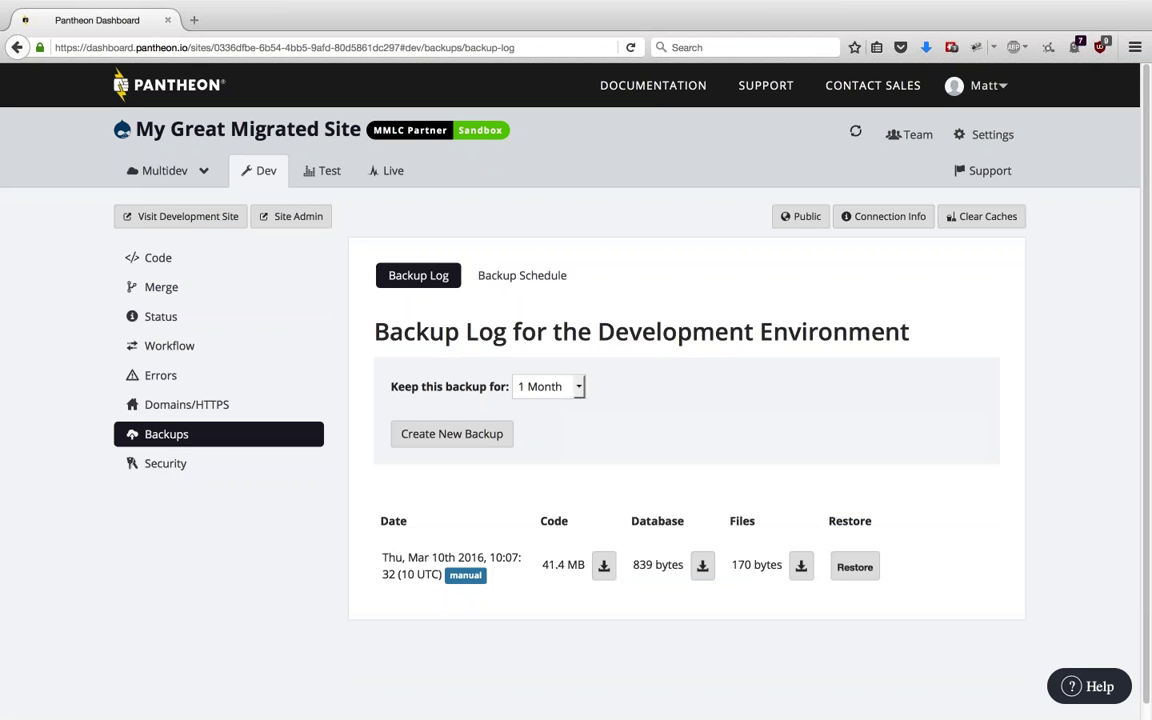
{"action": "left_click", "coordinate": [231, 348]}
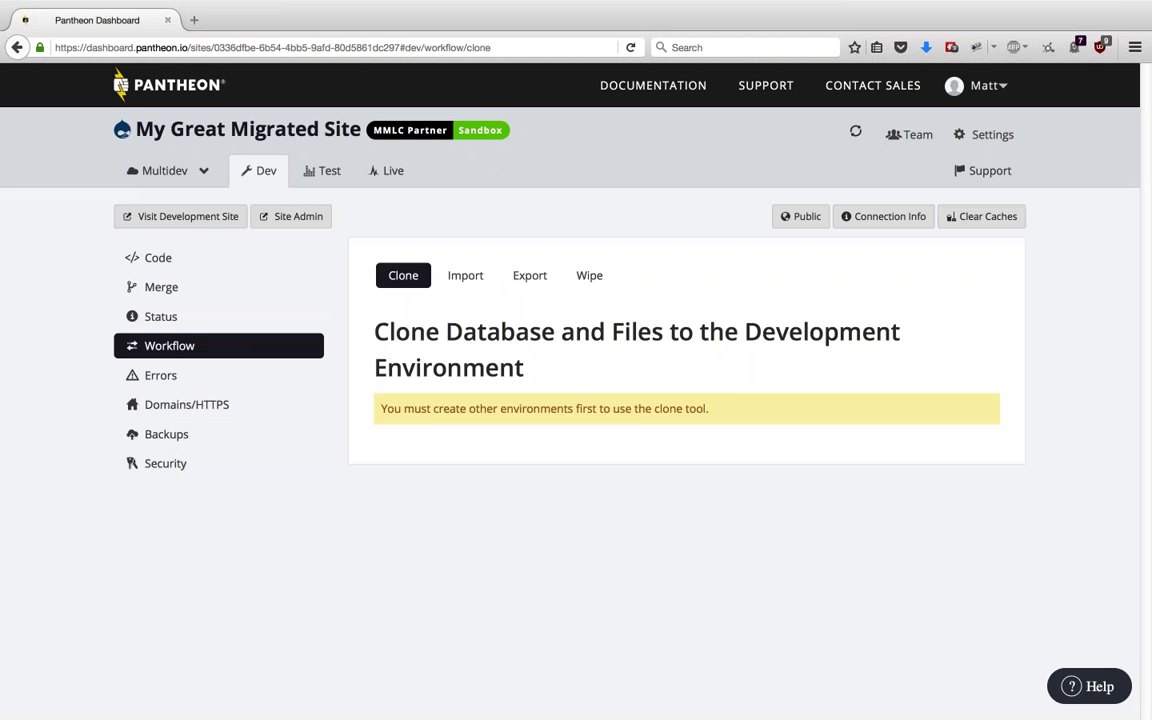
{"action": "left_click", "coordinate": [465, 275]}
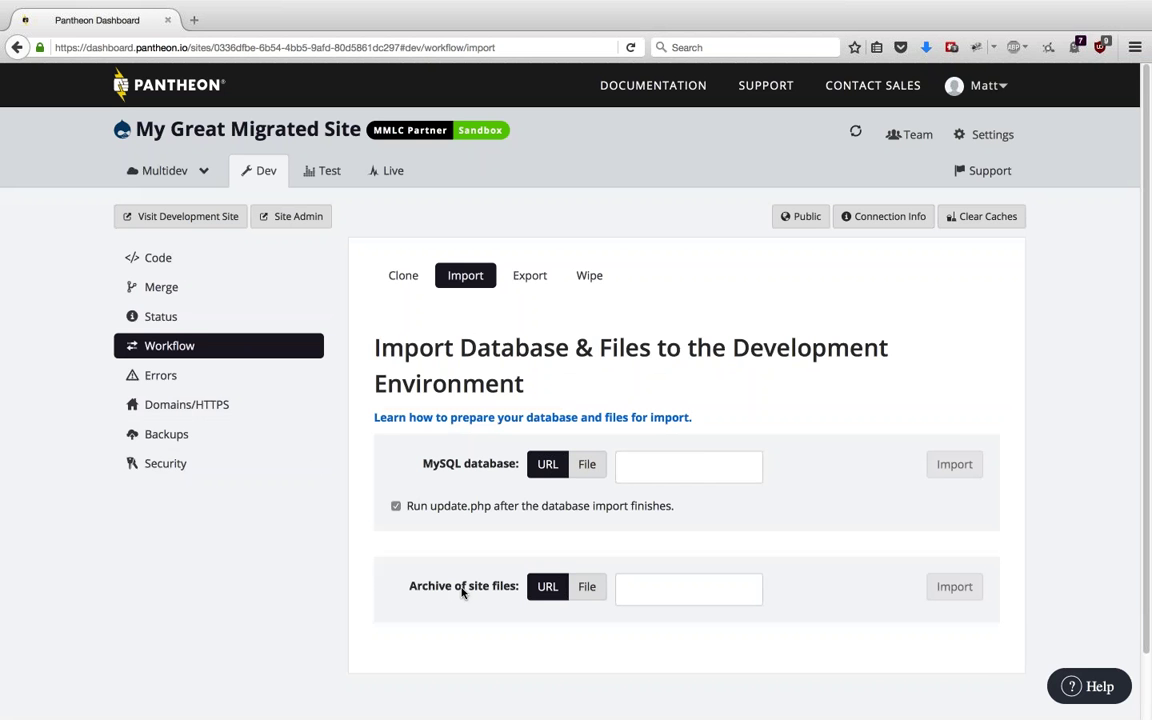
{"action": "left_click", "coordinate": [160, 258]}
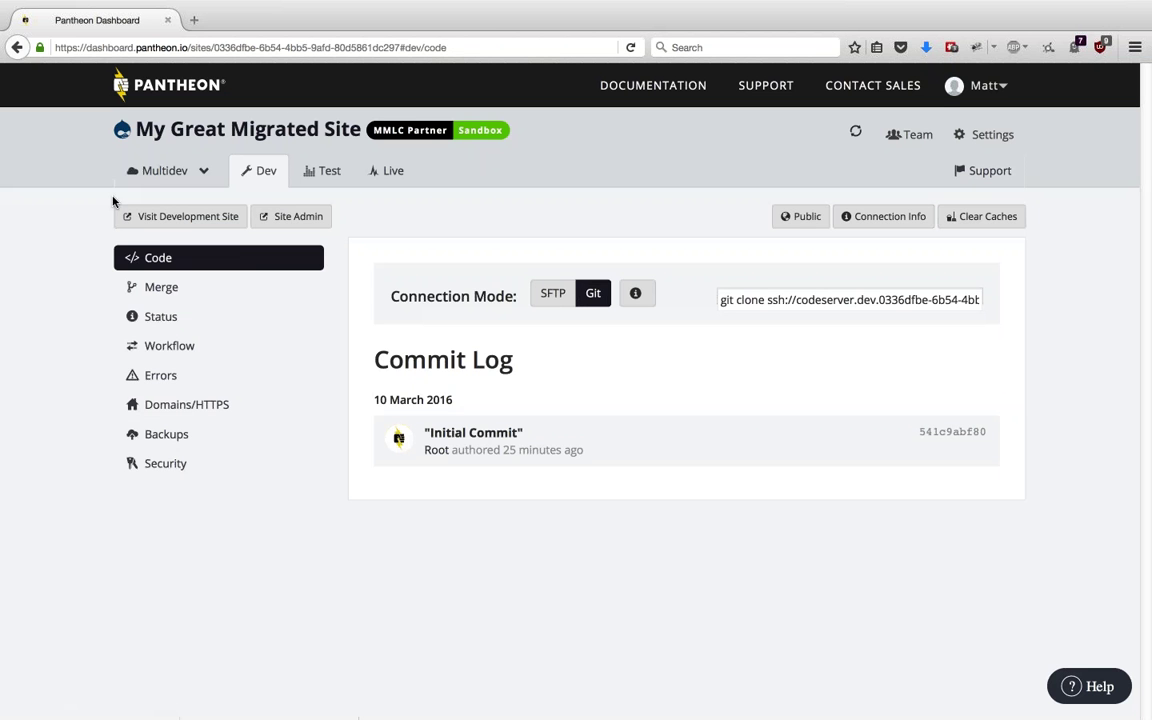
- Create a Multidev environment named test-idea, cloning its database and files from dev
{"action": "left_click", "coordinate": [165, 170]}
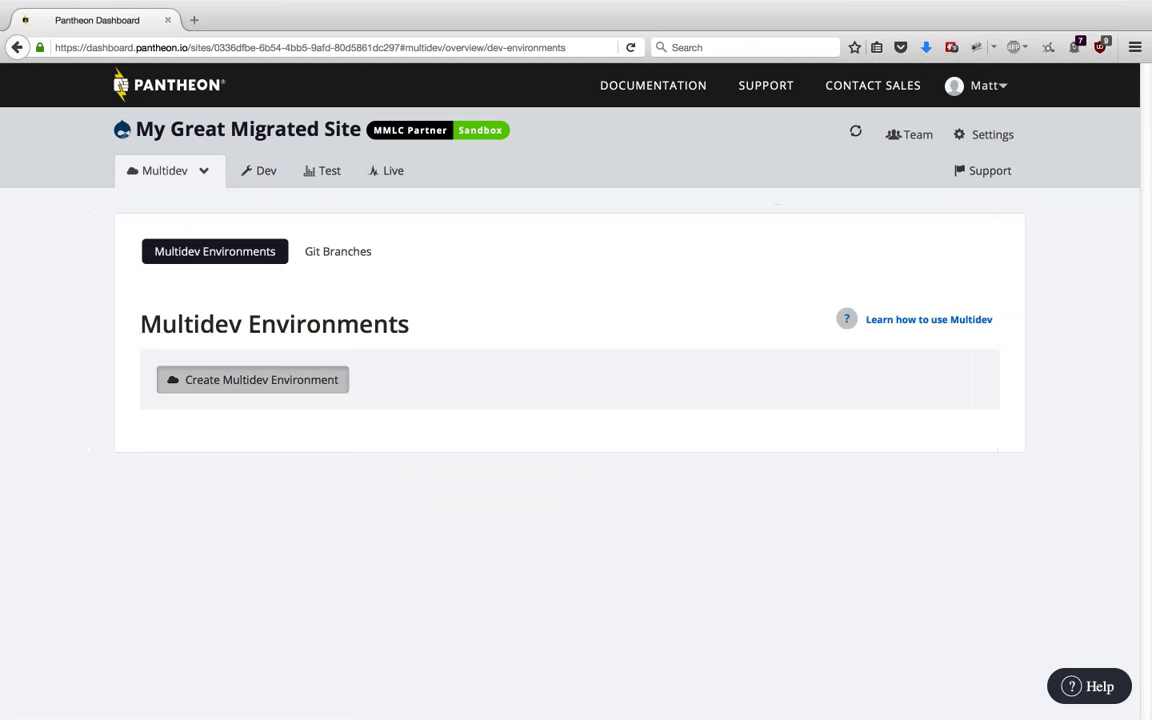
{"action": "left_click", "coordinate": [252, 379]}
{"action": "left_click", "coordinate": [427, 193]}
{"action": "type", "text": "test-i"}
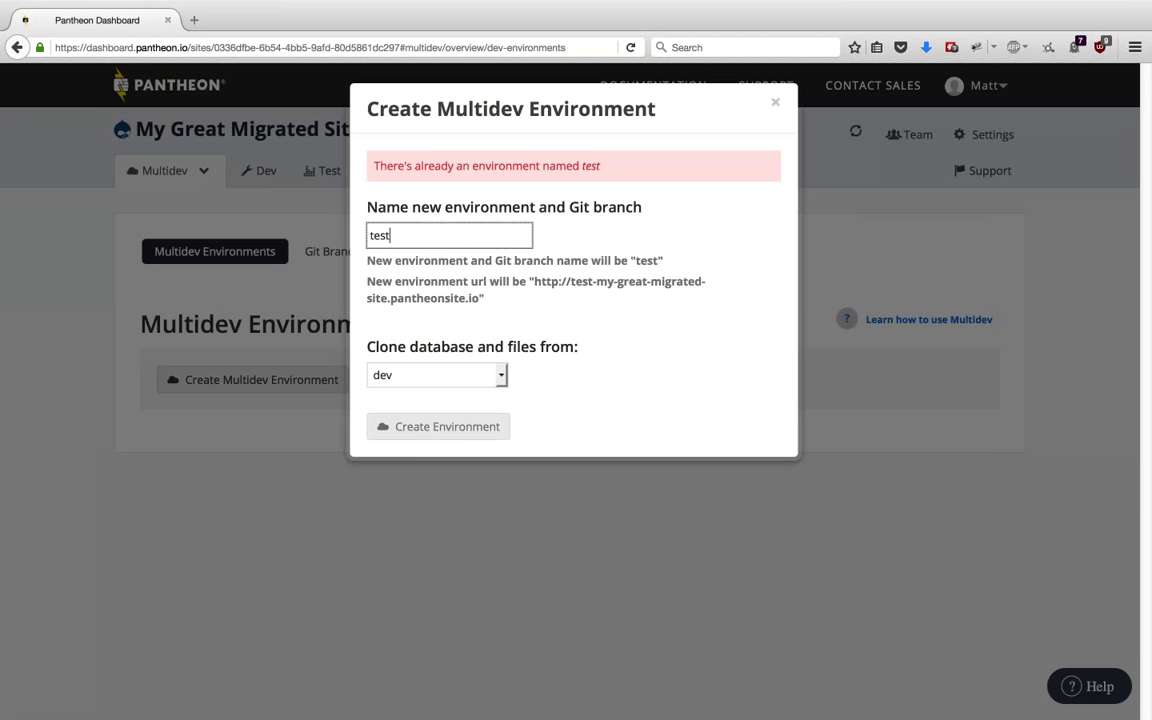
{"action": "key", "text": "BackSpace"}
{"action": "key", "text": "BackSpace"}
{"action": "type", "text": "-idea"}
{"action": "left_click", "coordinate": [411, 395]}
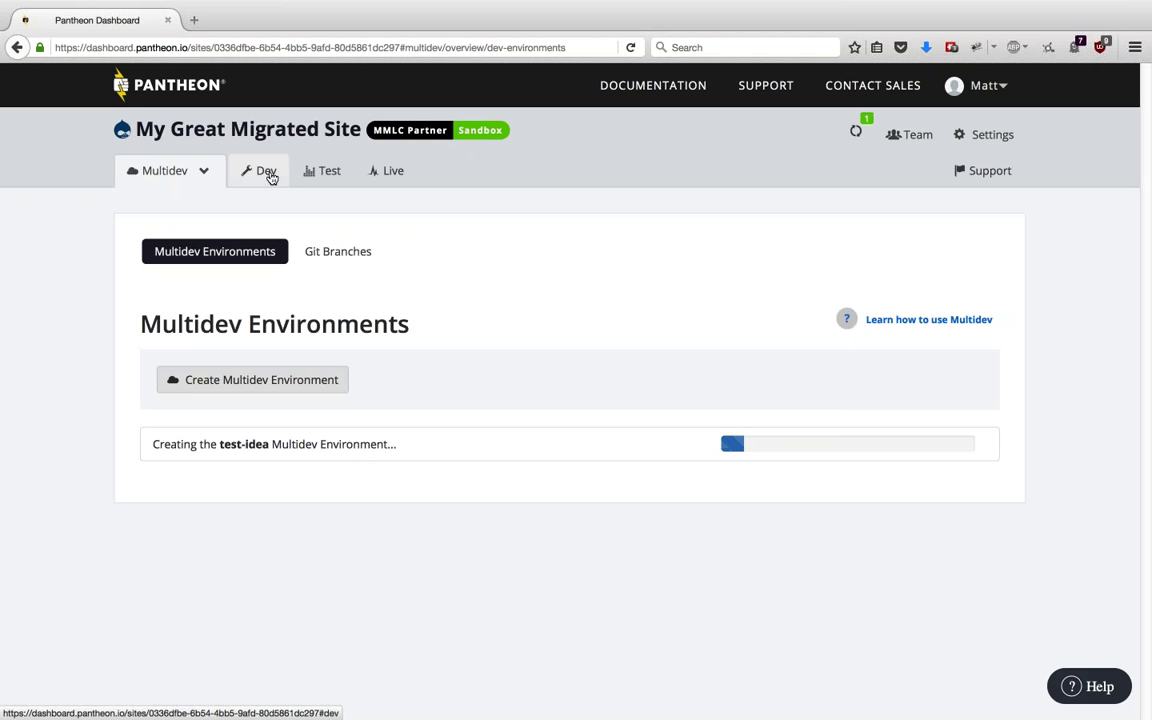
- Review the site's add-on, billing and general site information in the settings, starting from the Dev environment
{"action": "left_click", "coordinate": [268, 174]}
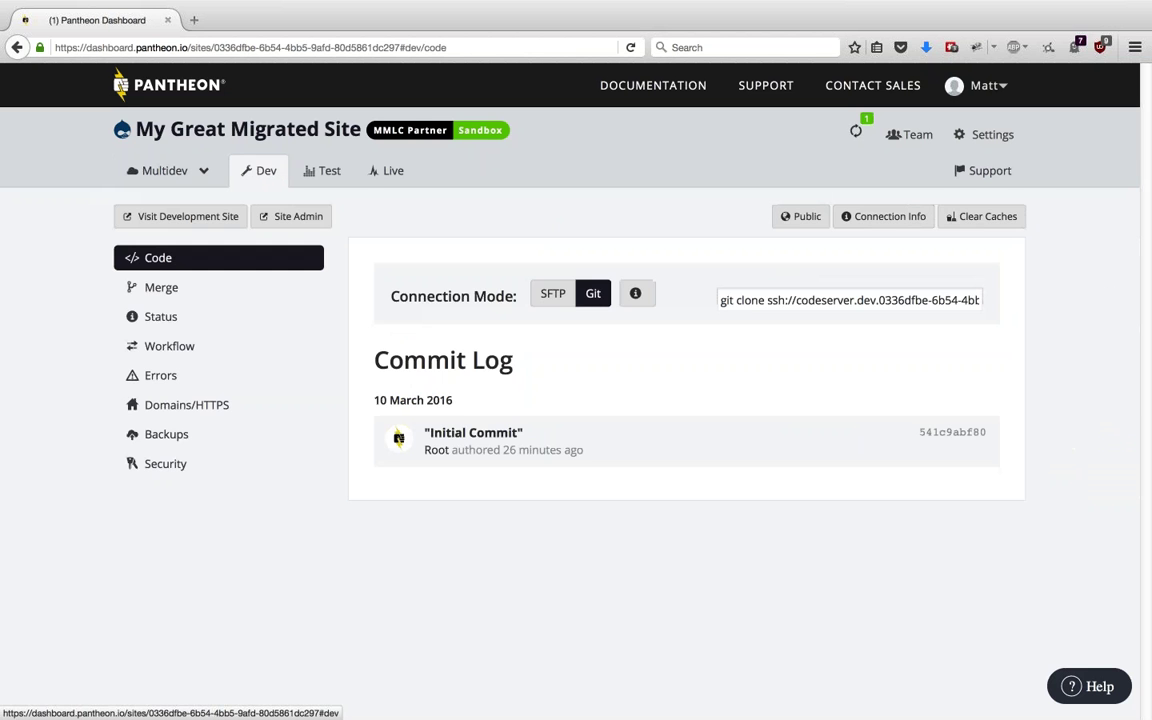
{"action": "left_click", "coordinate": [985, 134]}
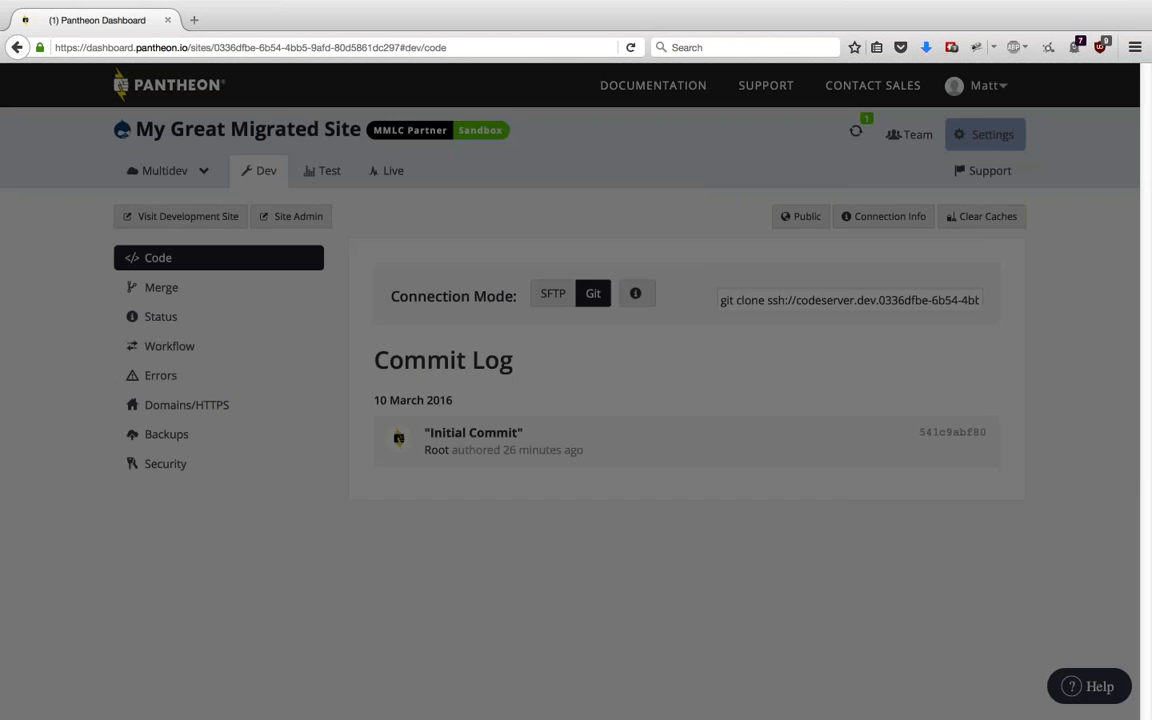
{"action": "left_click", "coordinate": [450, 158]}
{"action": "left_click", "coordinate": [361, 166]}
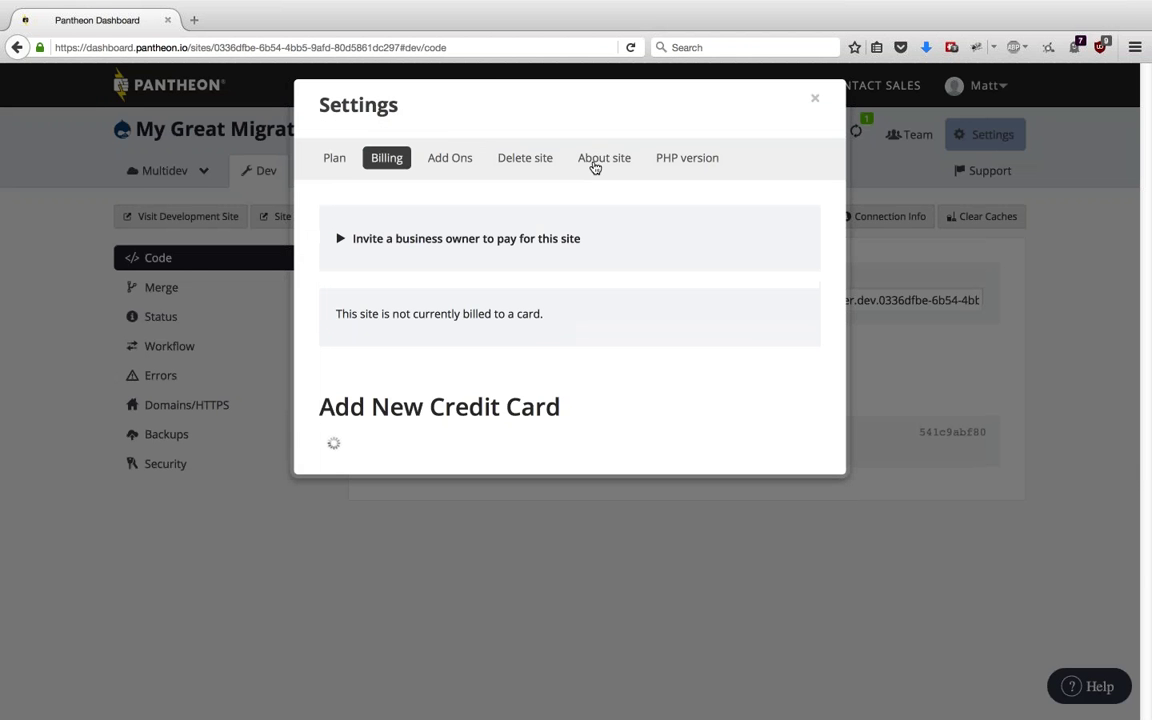
{"action": "left_click", "coordinate": [604, 165]}
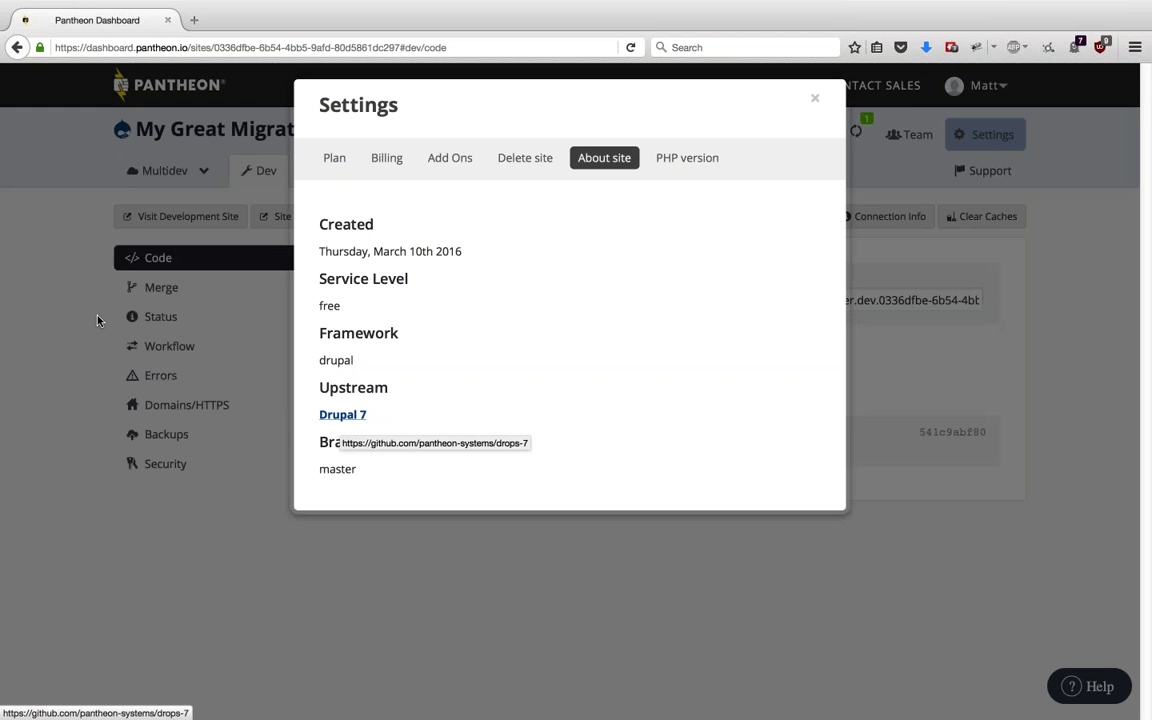
{"action": "left_click", "coordinate": [144, 233]}
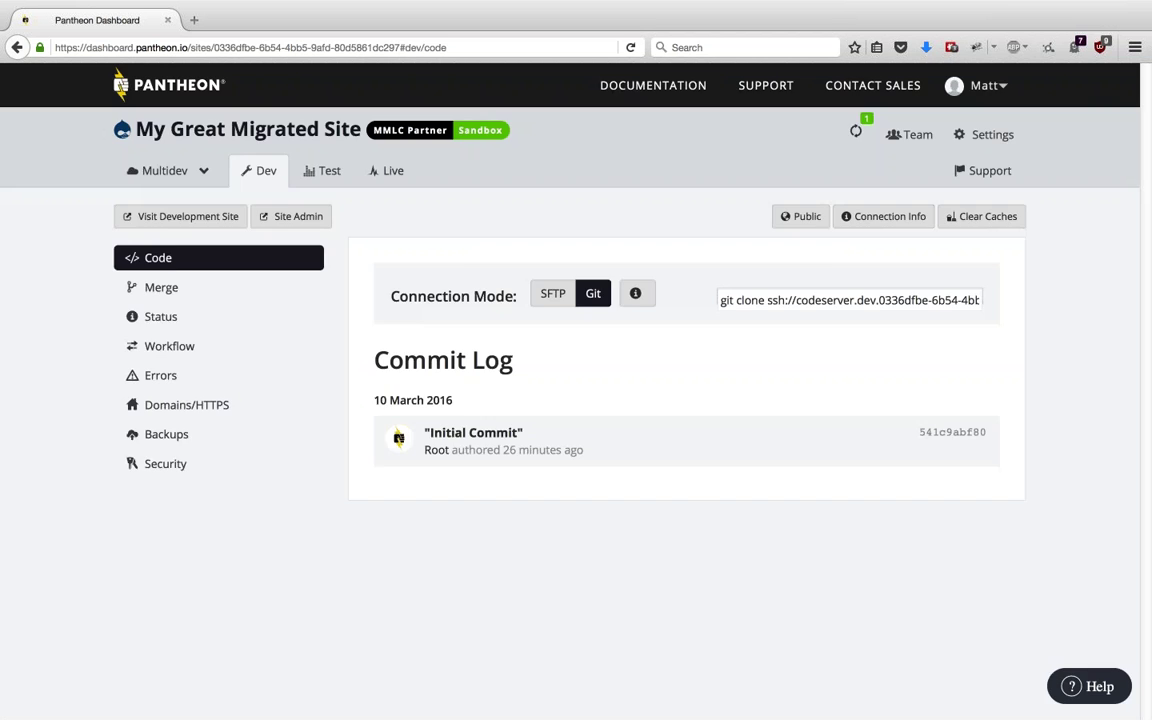
- Show the Dev environment's connection information and select the Git SSH clone URL
{"action": "left_click", "coordinate": [884, 217]}
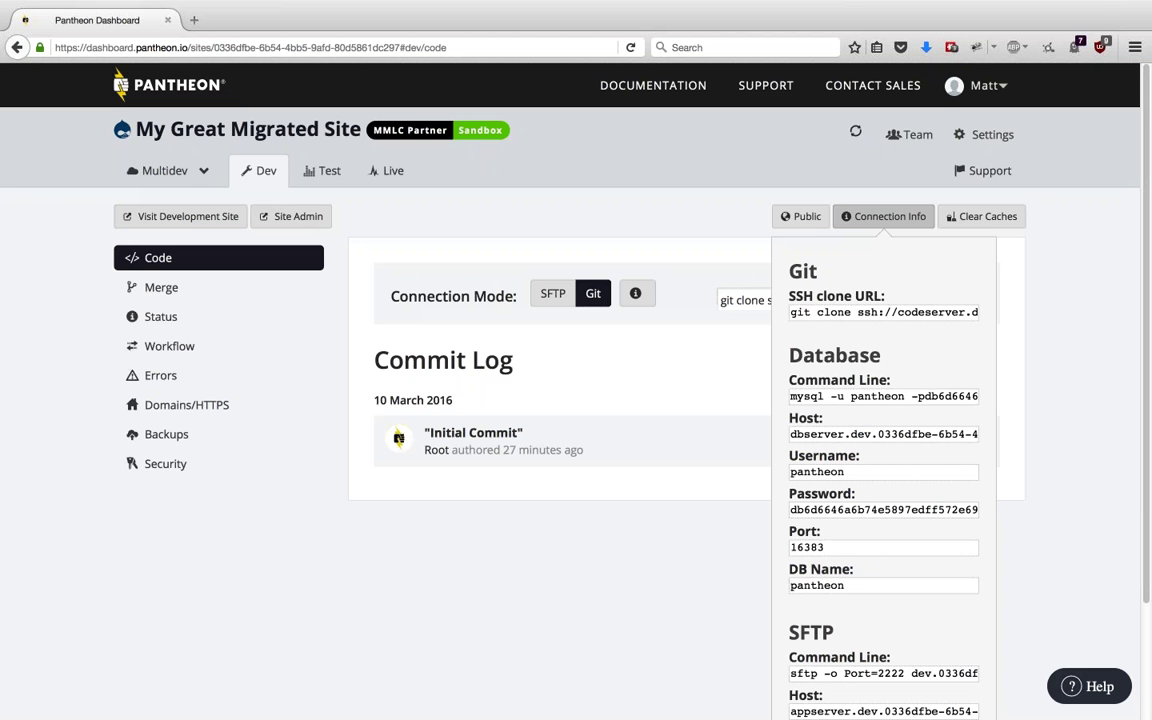
{"action": "left_click", "coordinate": [830, 311]}
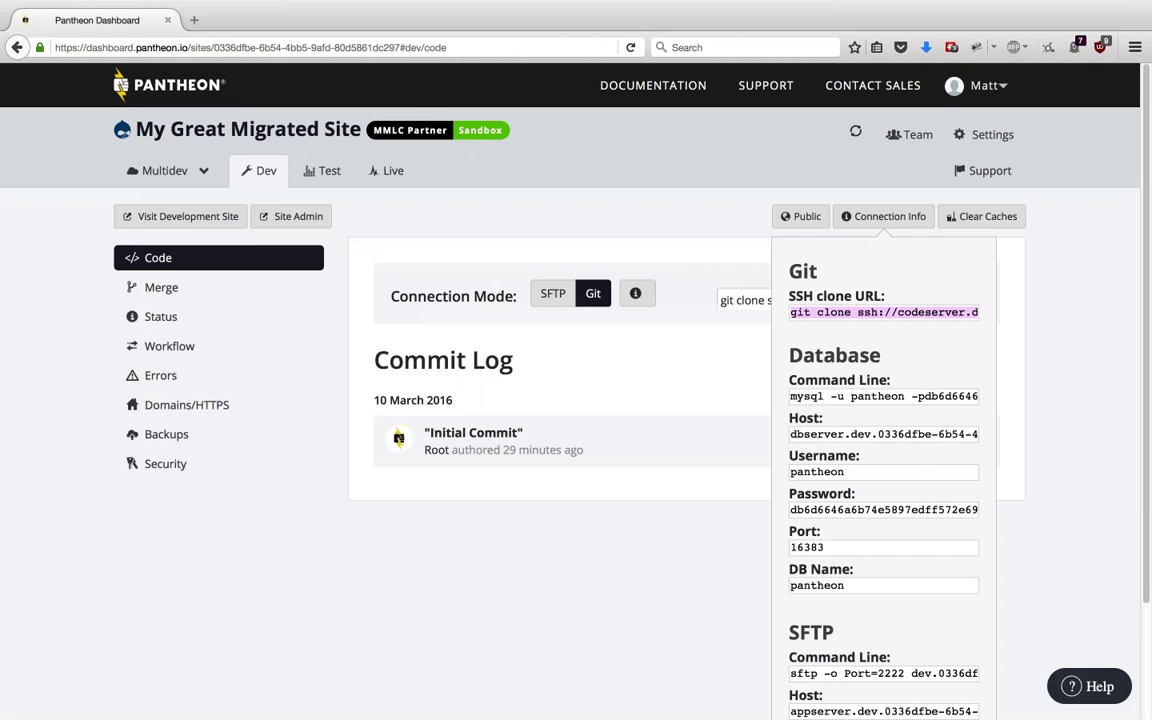
{"action": "left_click", "coordinate": [410, 278]}
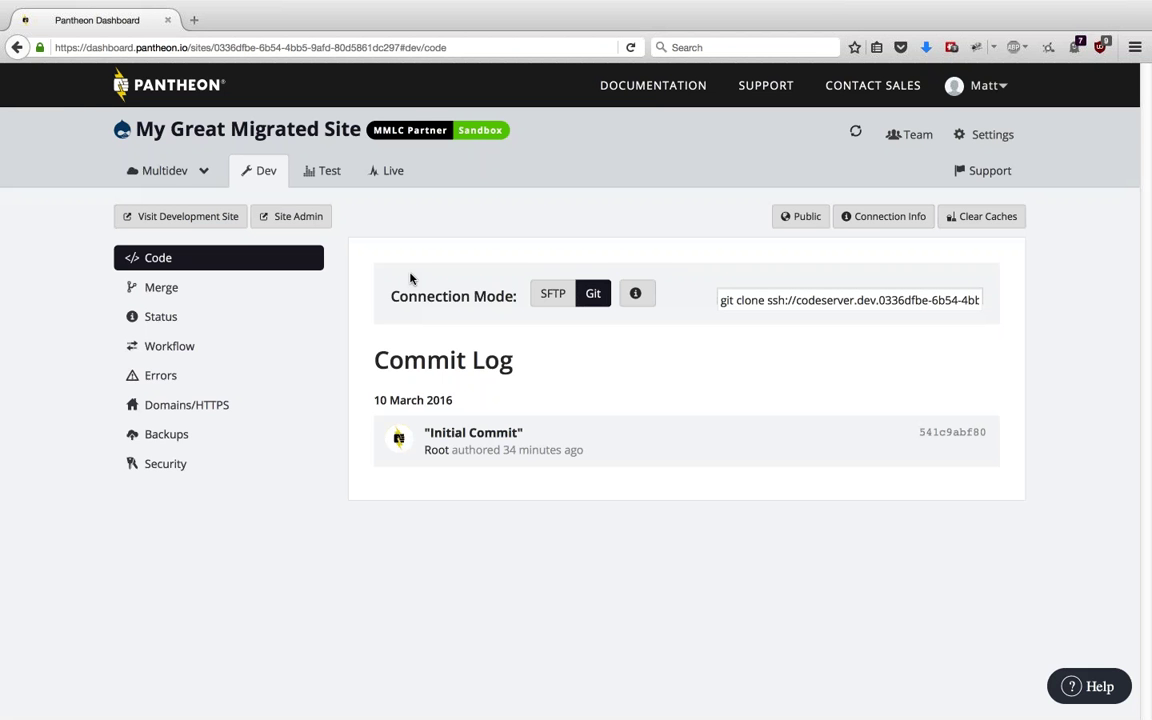
- Visit veggieipsum.com in a new browser tab to view its placeholder text generator, and close that tab
{"action": "key", "text": "ctrl+t"}
{"action": "type", "text": "veggieipsum.com"}
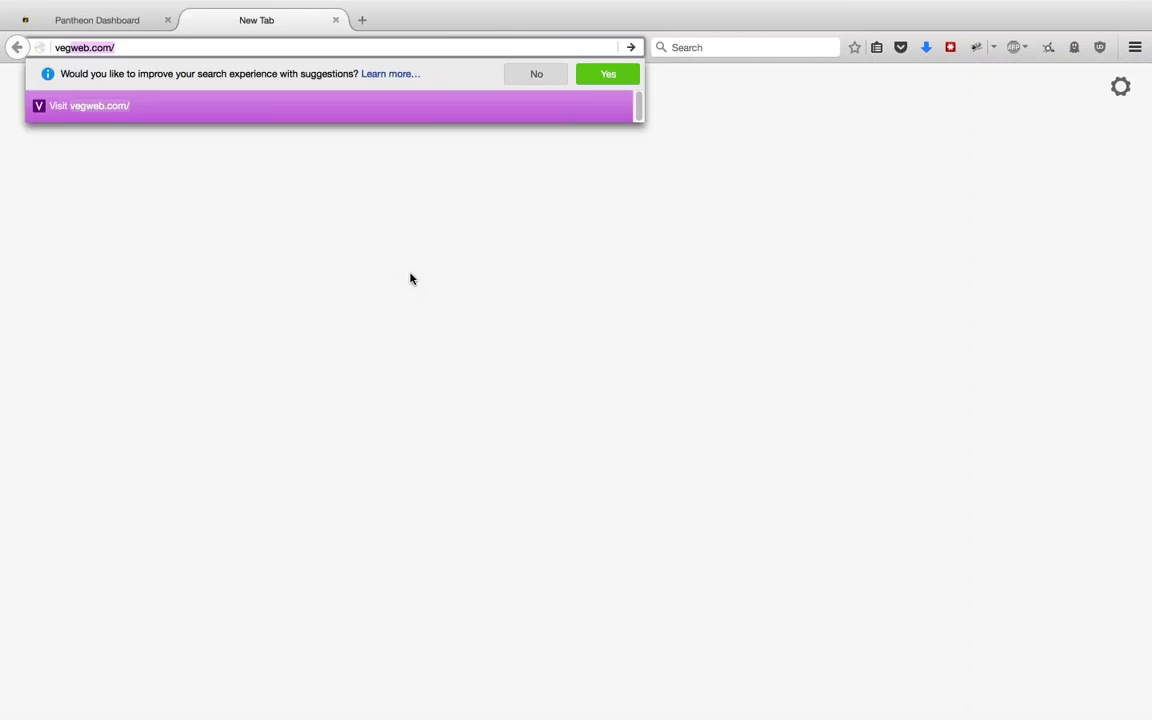
{"action": "key", "text": "Return"}
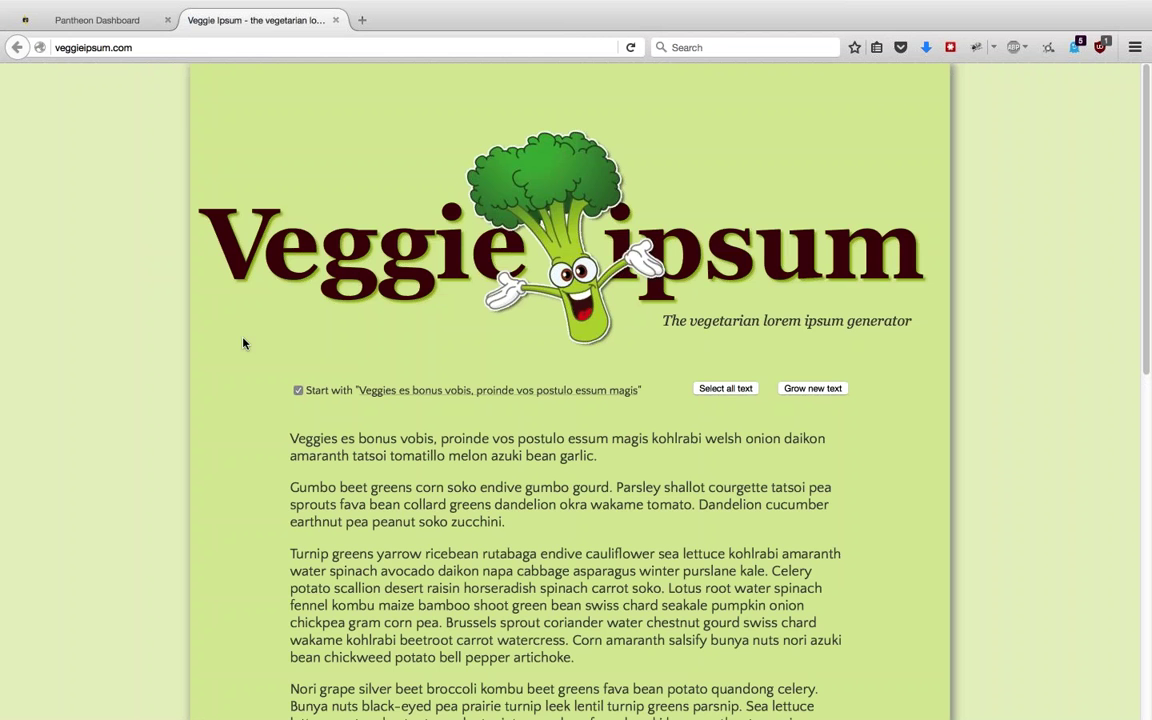
{"action": "key", "text": "ctrl+w"}
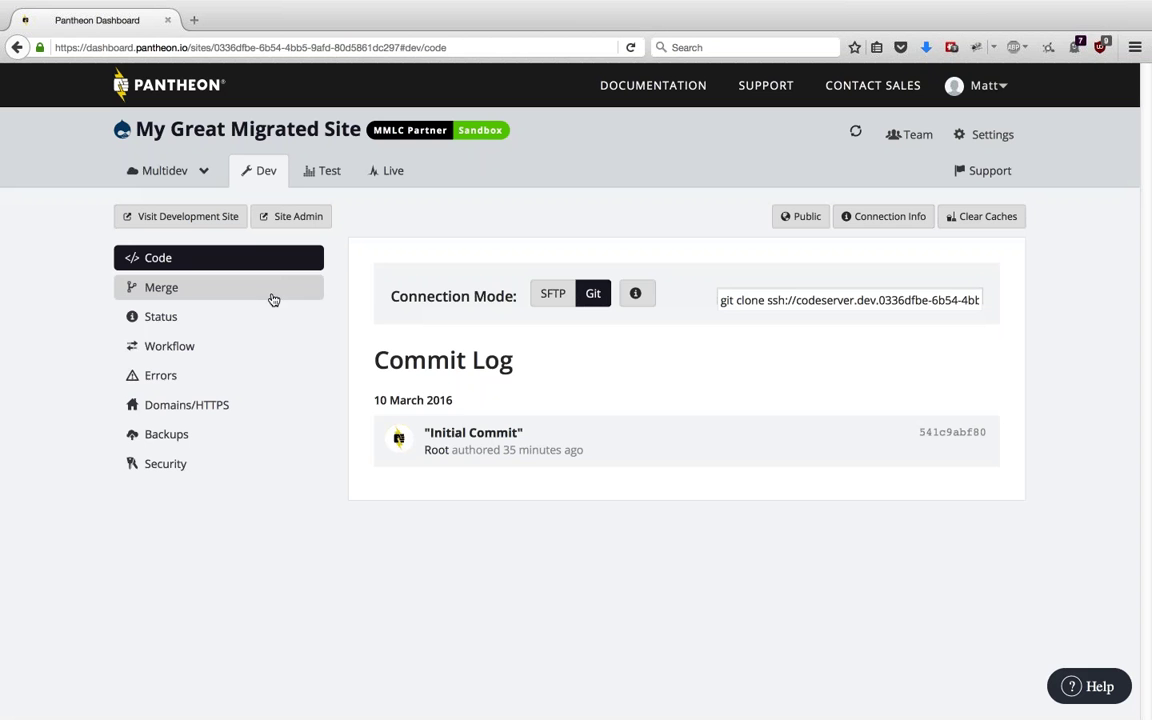
- Wipe the Dev environment's database and files, confirming with WIPE, and show the Multidev environments overview
{"action": "left_click", "coordinate": [228, 346]}
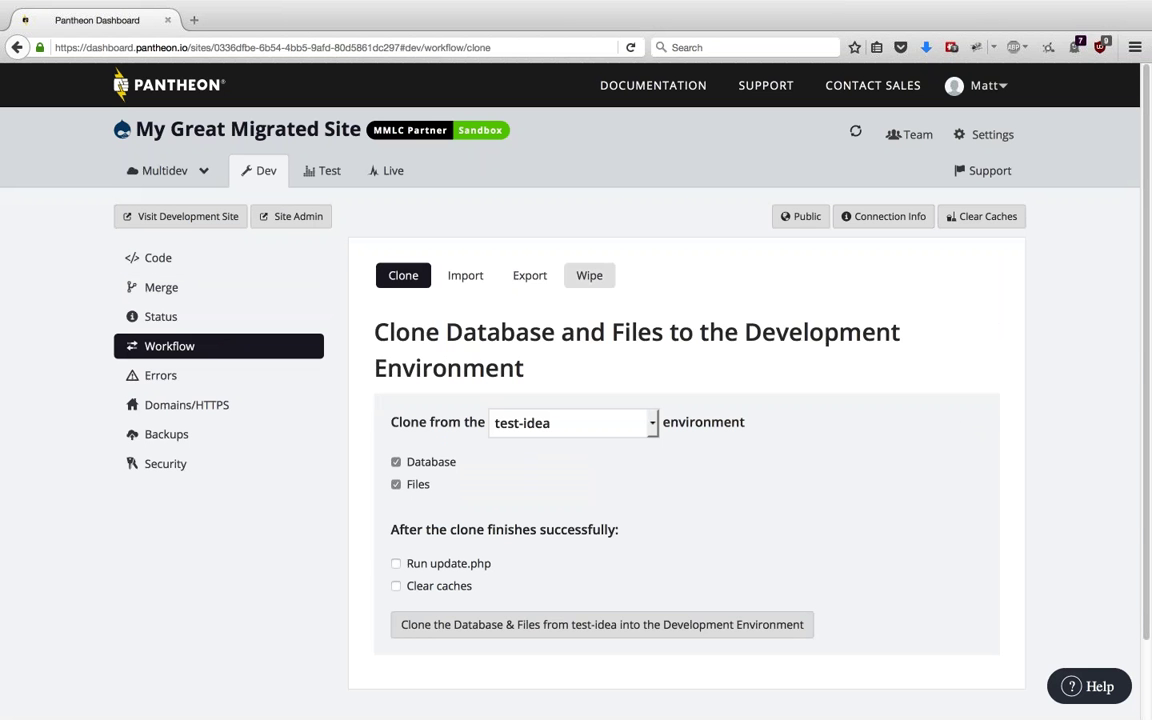
{"action": "left_click", "coordinate": [589, 275]}
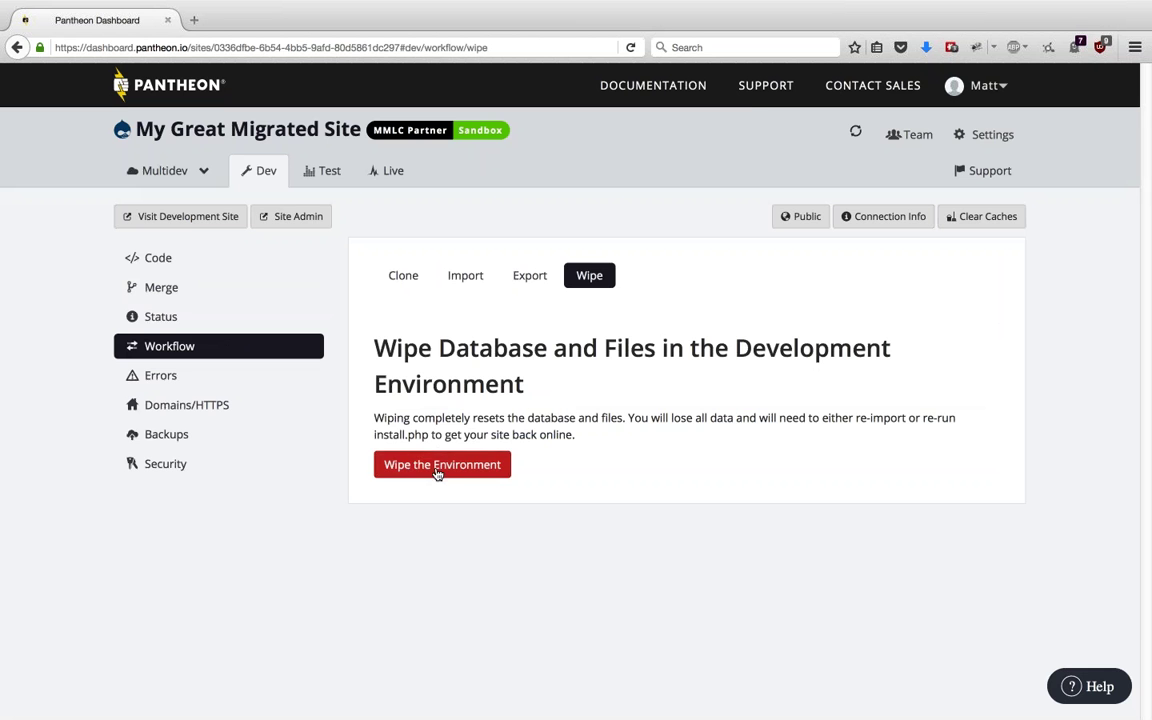
{"action": "left_click", "coordinate": [437, 467]}
{"action": "left_click", "coordinate": [444, 311]}
{"action": "type", "text": "WIPE"}
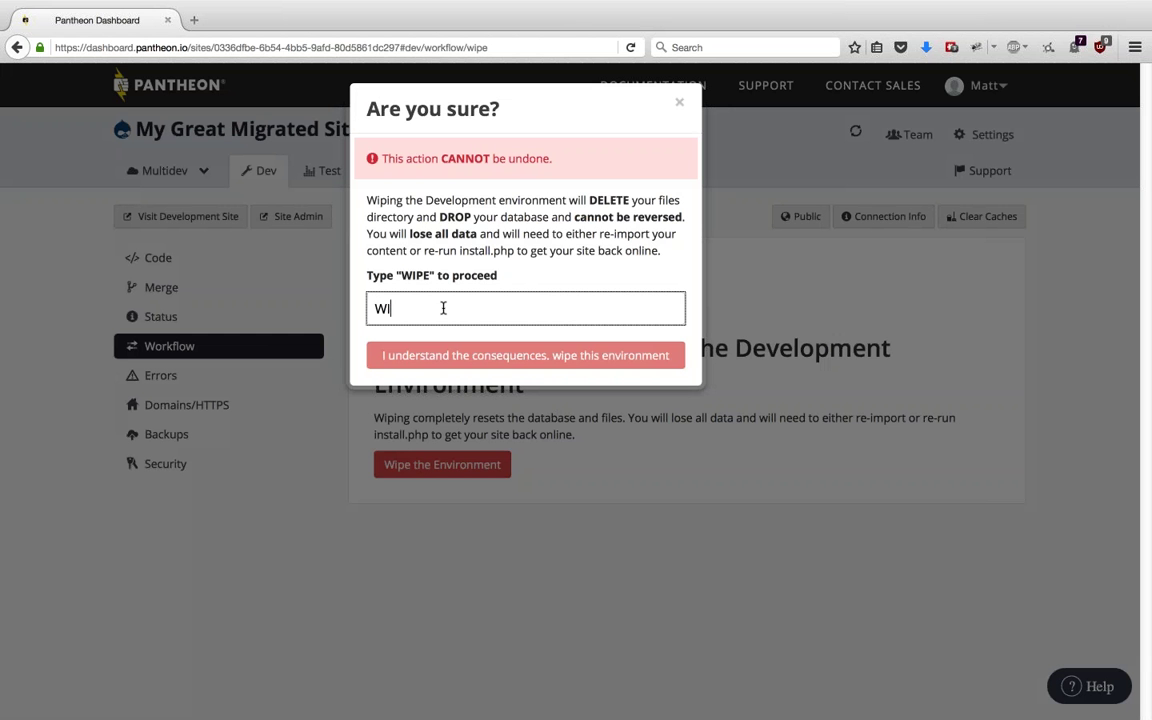
{"action": "left_click", "coordinate": [445, 355]}
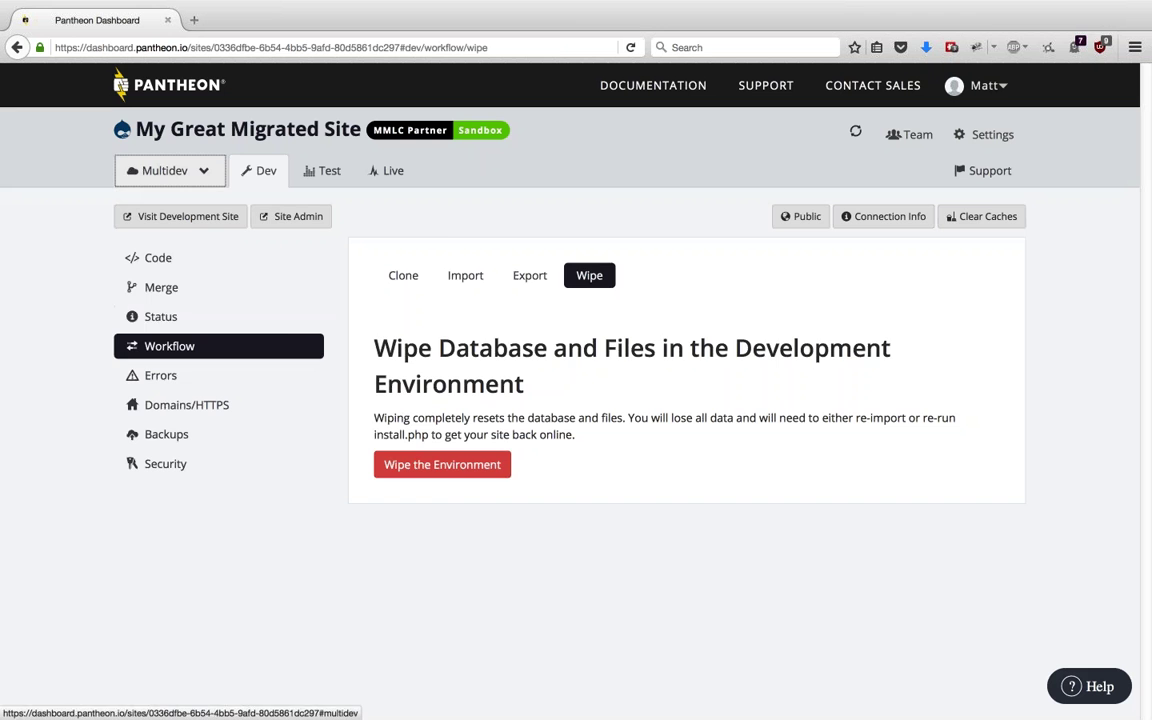
{"action": "left_click", "coordinate": [160, 170]}
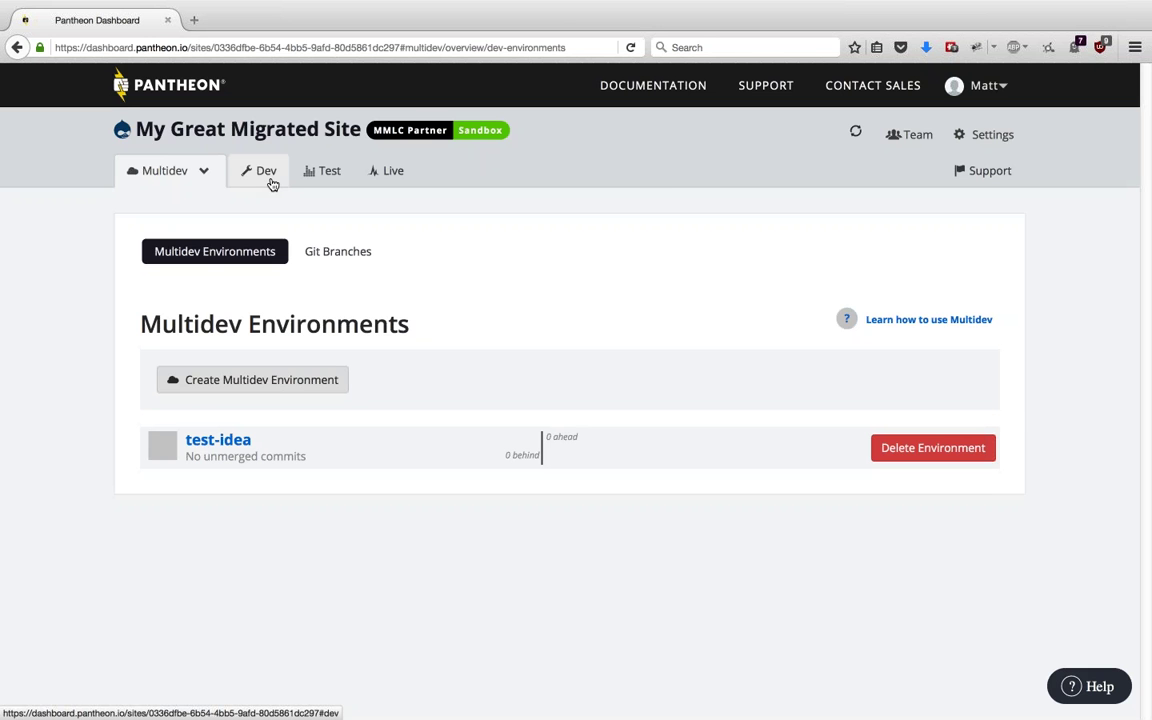
- Search the web for hipster ipsum in a new browser tab, generate four paragraphs of filler text on hipsum.co, and return to the dashboard
{"action": "key", "text": "ctrl+t"}
{"action": "type", "text": "hipster ipsum"}
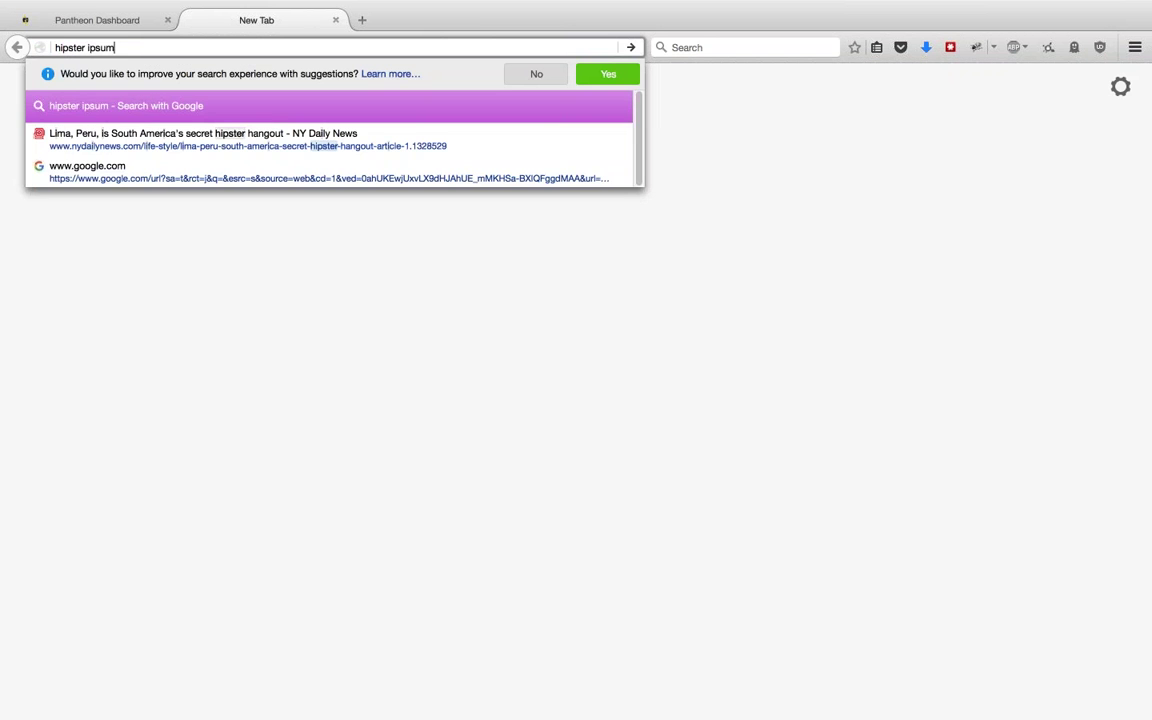
{"action": "key", "text": "Return"}
{"action": "left_click", "coordinate": [152, 210]}
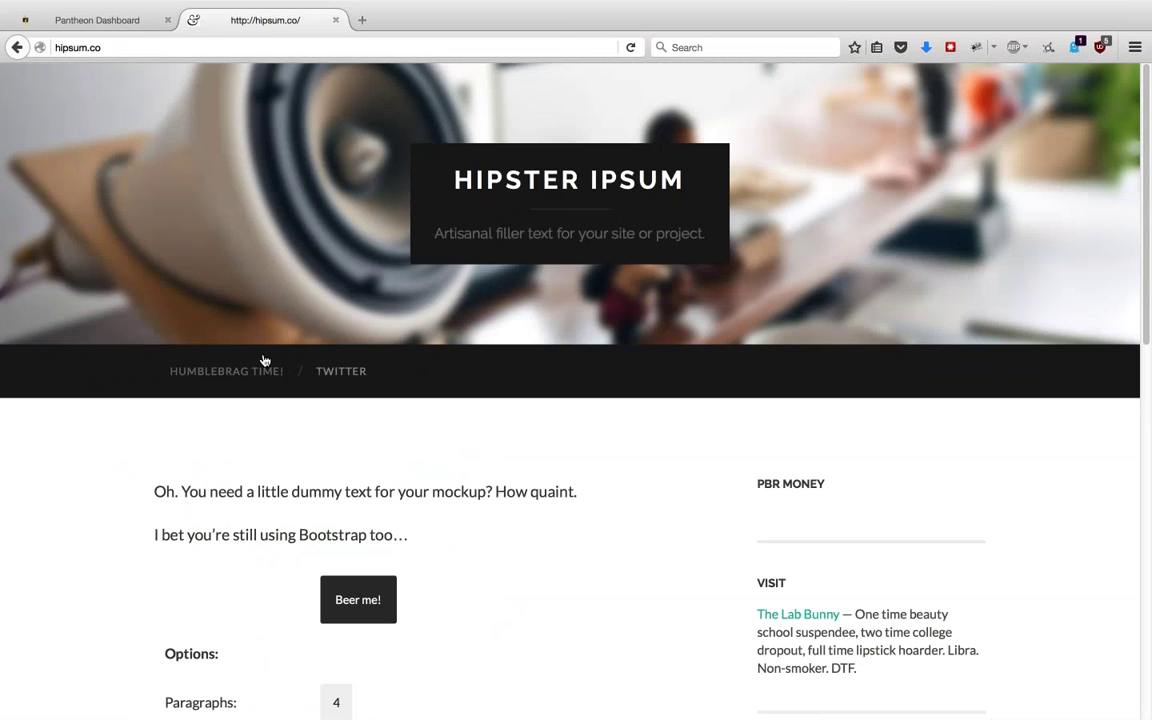
{"action": "left_click", "coordinate": [358, 599]}
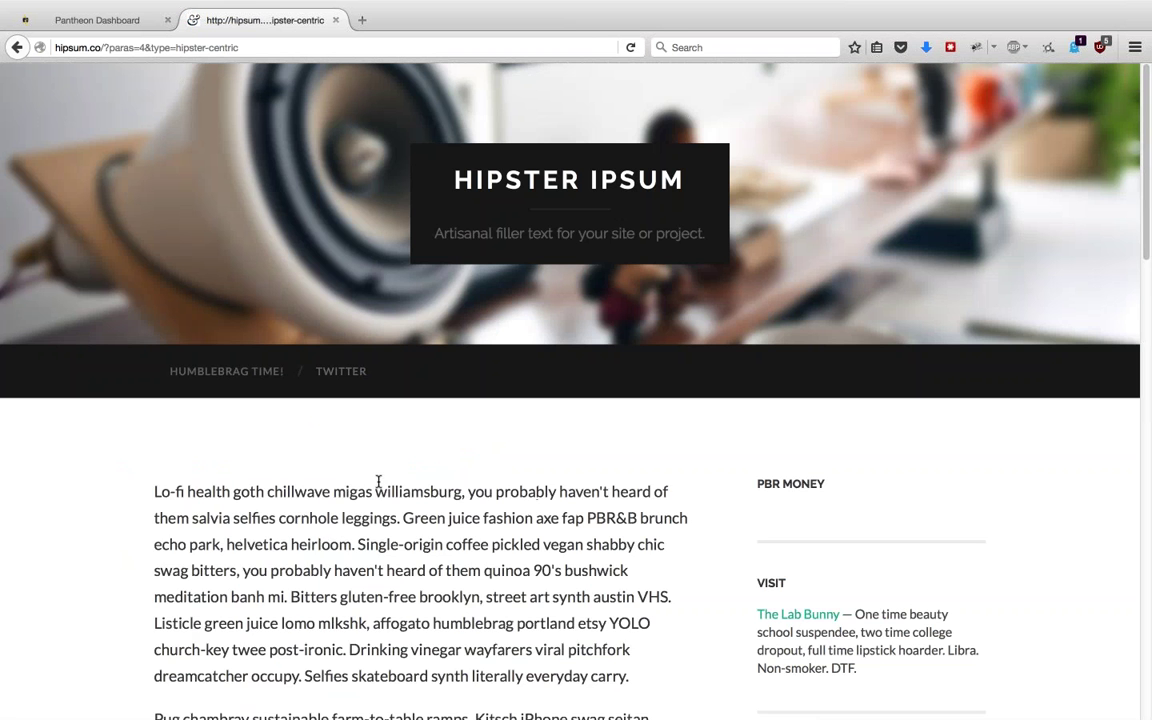
{"action": "scroll", "coordinate": [378, 481], "scroll_direction": "down", "scroll_amount": 3}
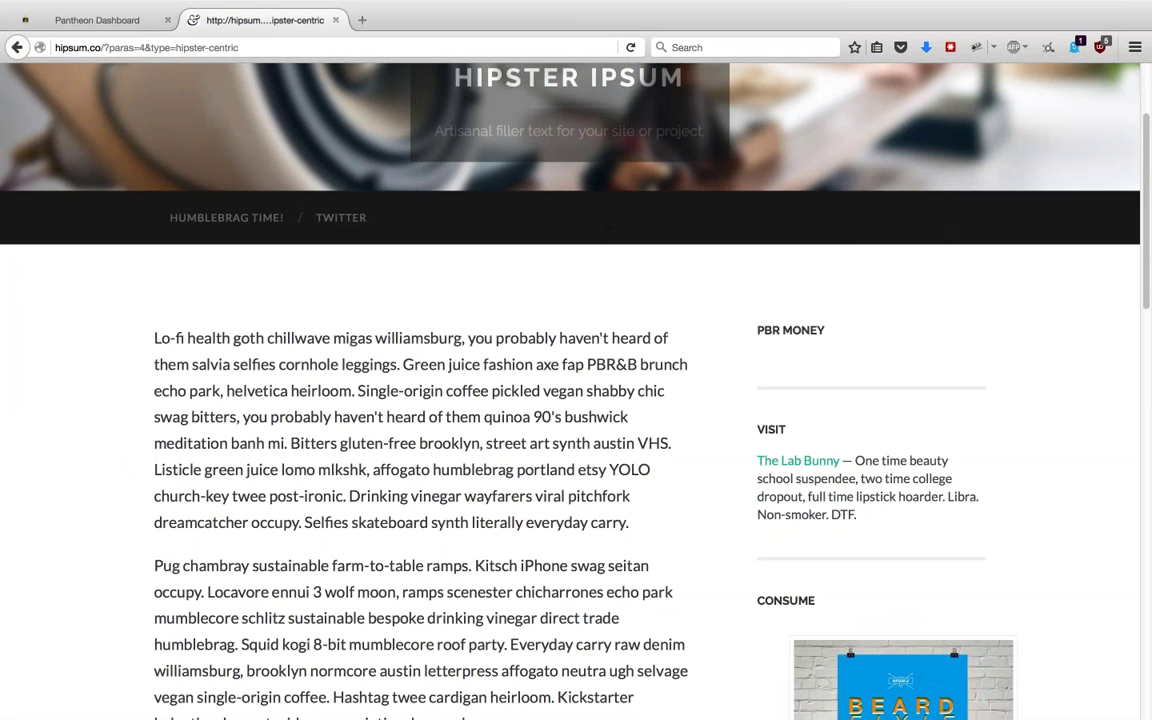
{"action": "left_click", "coordinate": [104, 22]}
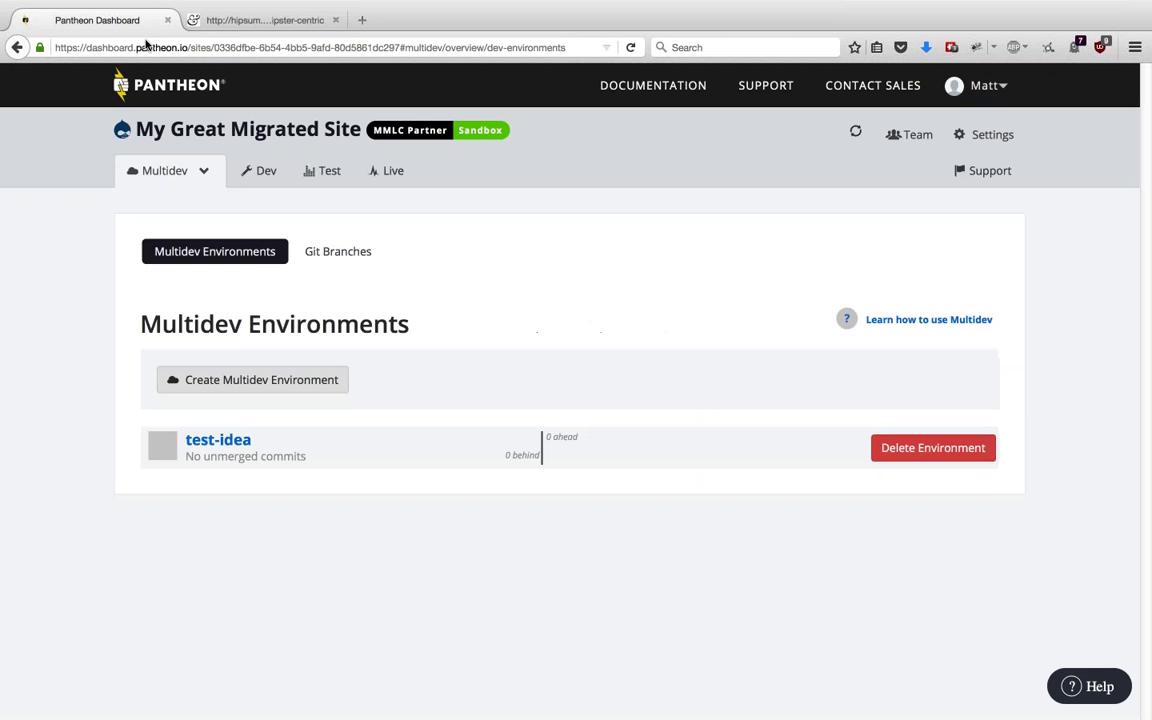
- Search the web for Pantheon upstreams in the filler-text tab and open the Create a Custom Upstream documentation article
{"action": "left_click", "coordinate": [220, 31]}
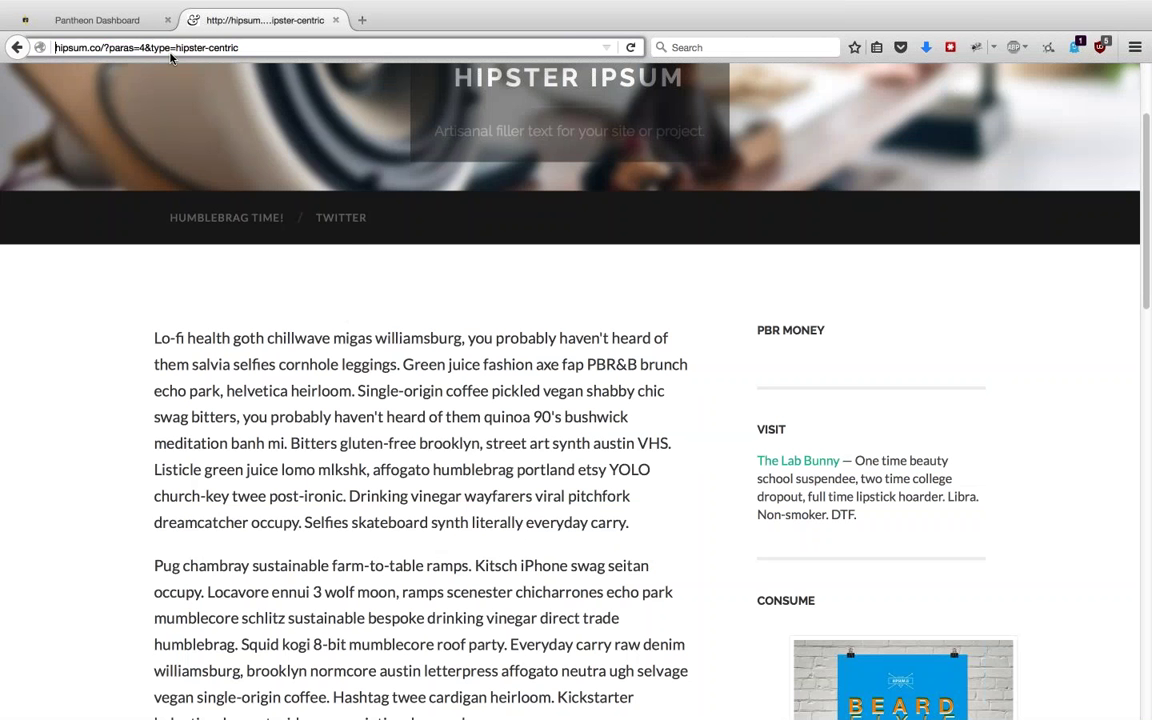
{"action": "left_click", "coordinate": [170, 51]}
{"action": "type", "text": "upstream panthen"}
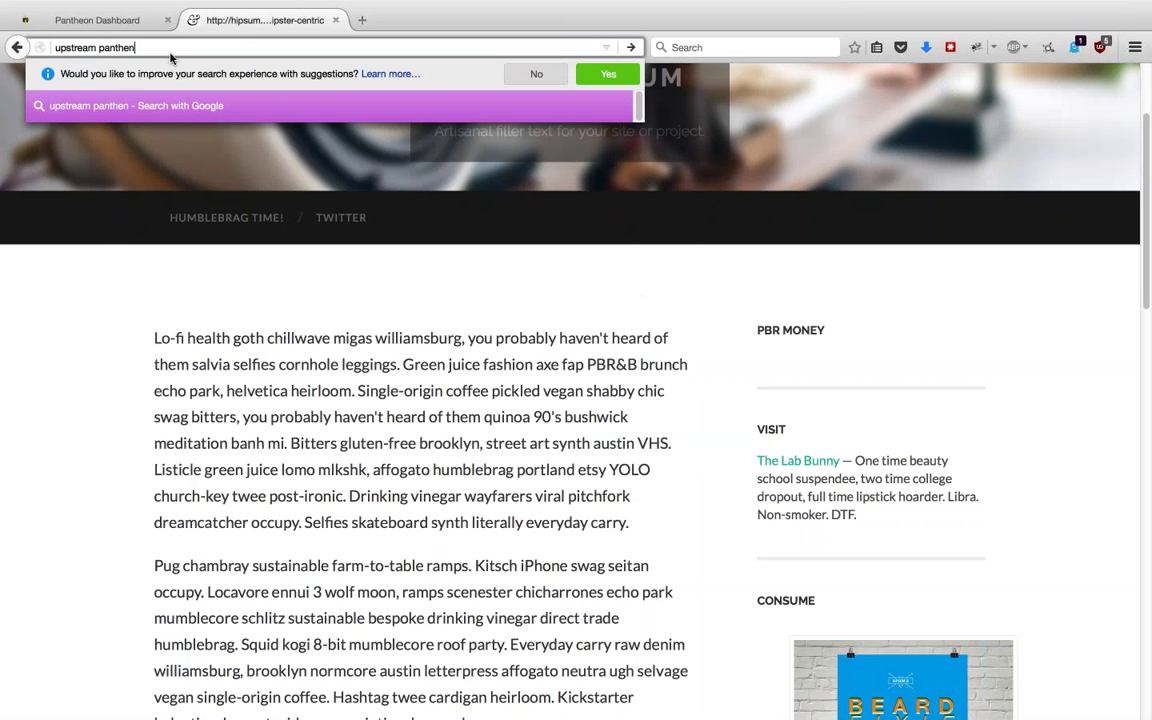
{"action": "key", "text": "Return"}
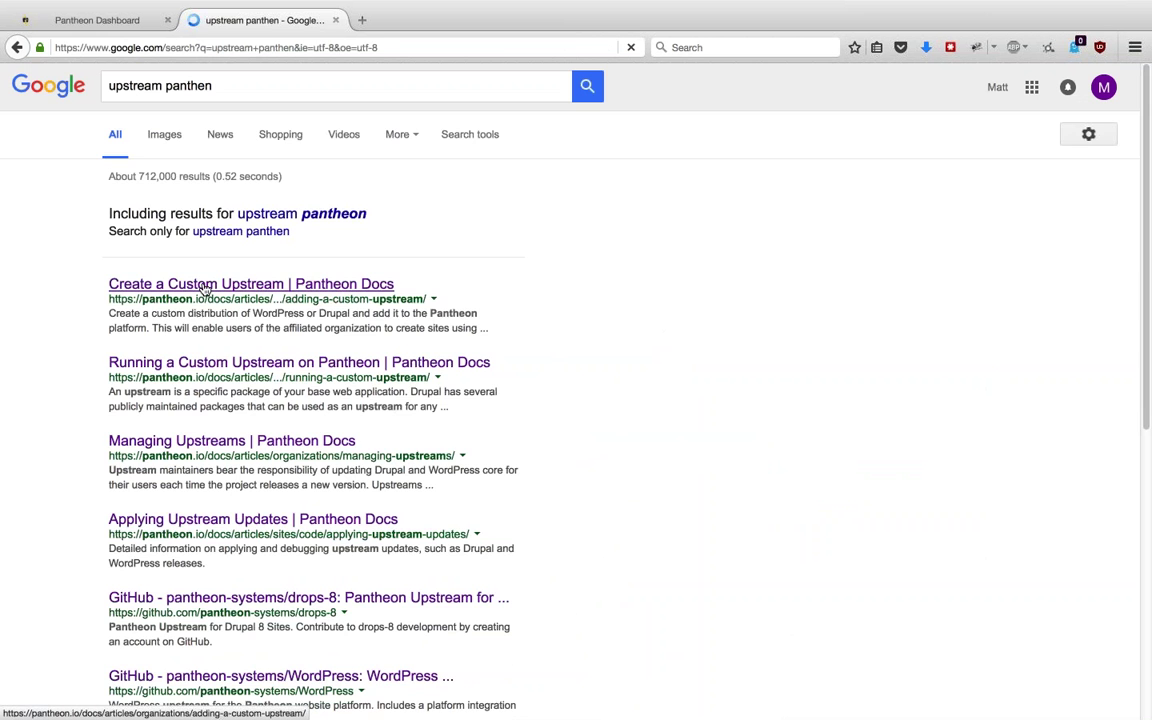
{"action": "left_click", "coordinate": [251, 284]}
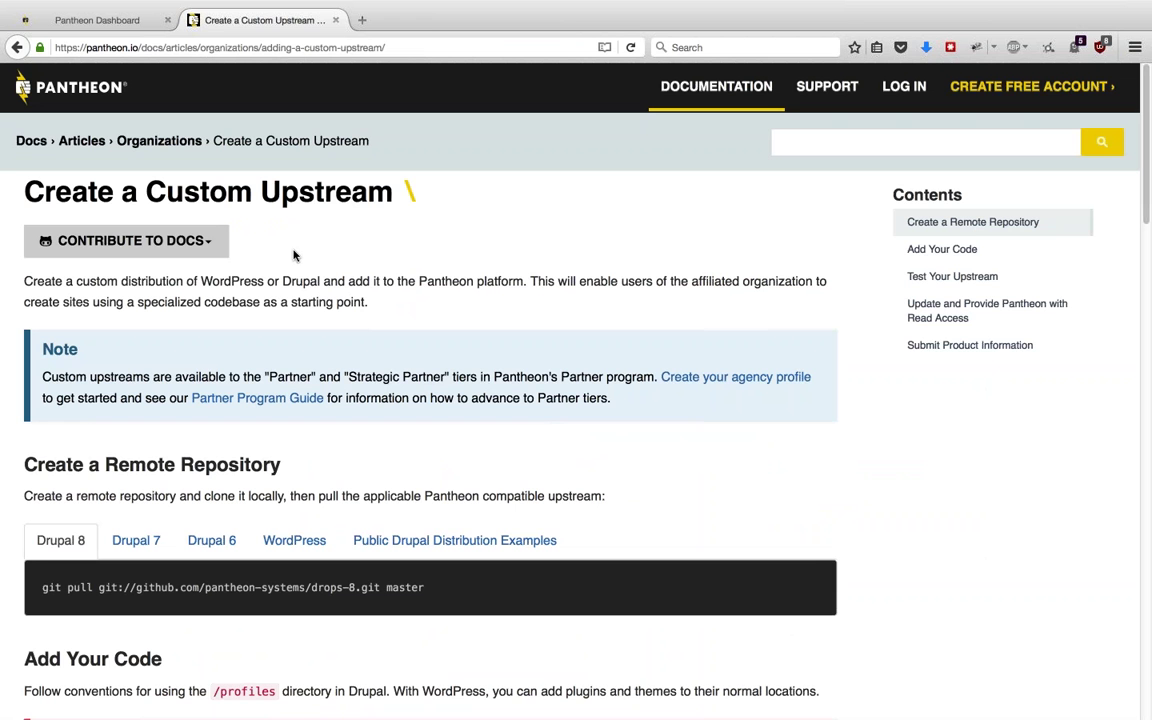
- Review the public distribution examples and the WordPress, Drupal 6, Drupal 7 and Drupal 8 repository pull commands in the custom upstream article
{"action": "left_click", "coordinate": [424, 542]}
{"action": "left_click", "coordinate": [294, 540]}
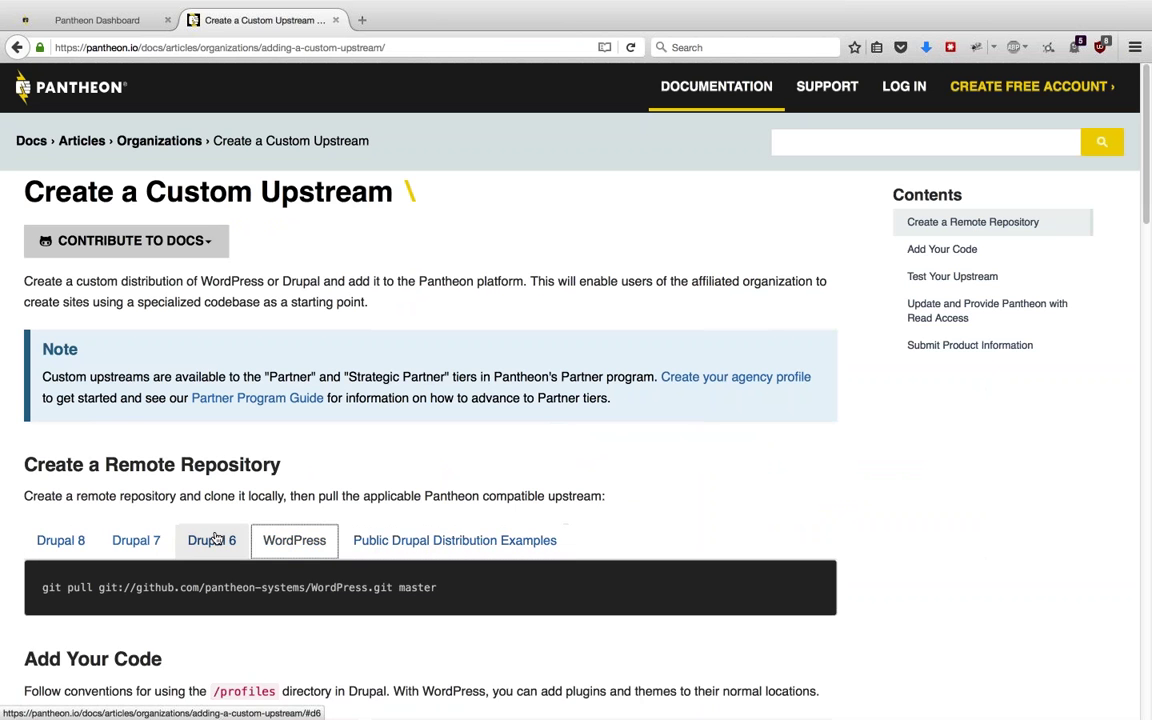
{"action": "left_click", "coordinate": [212, 540]}
{"action": "left_click", "coordinate": [136, 540]}
{"action": "left_click", "coordinate": [61, 540]}
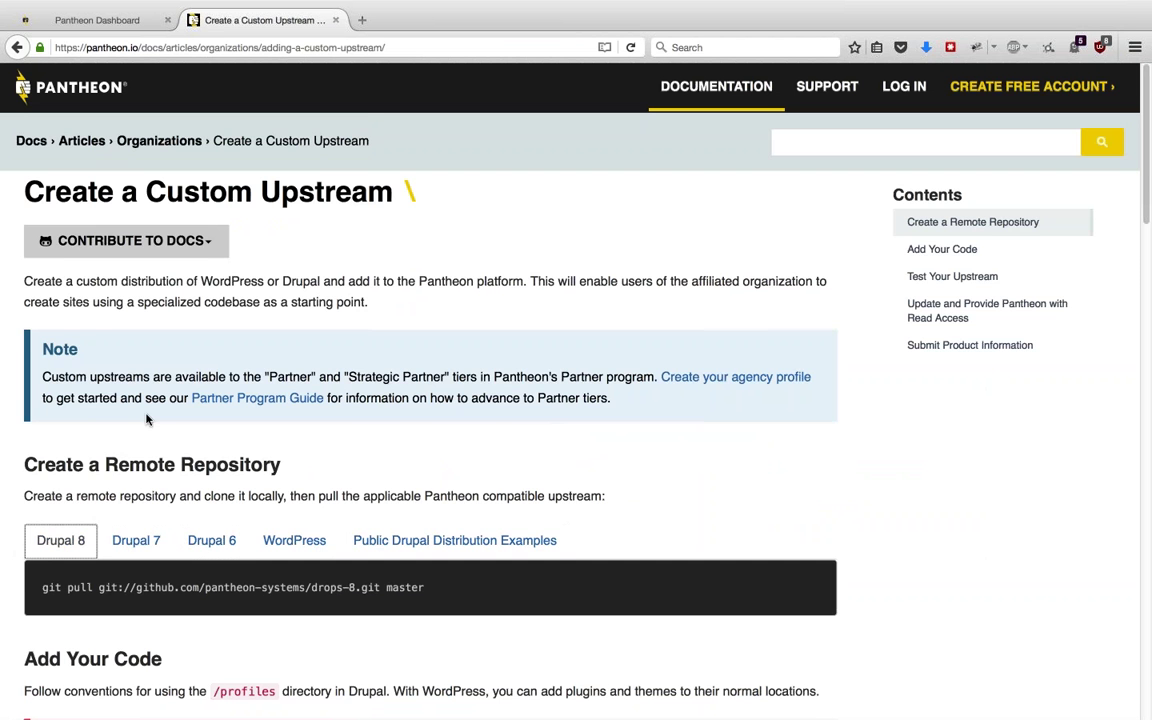
{"action": "scroll", "coordinate": [146, 419], "scroll_direction": "down", "scroll_amount": 4}
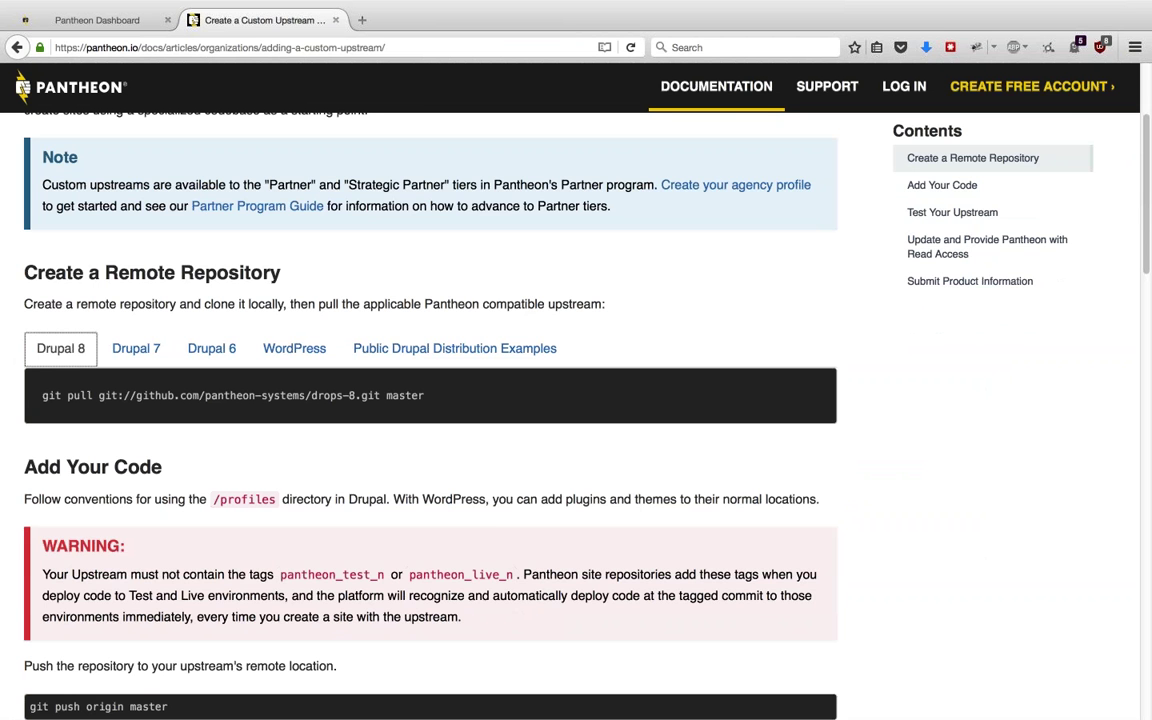
{"action": "scroll", "coordinate": [165, 383], "scroll_direction": "up", "scroll_amount": 4}
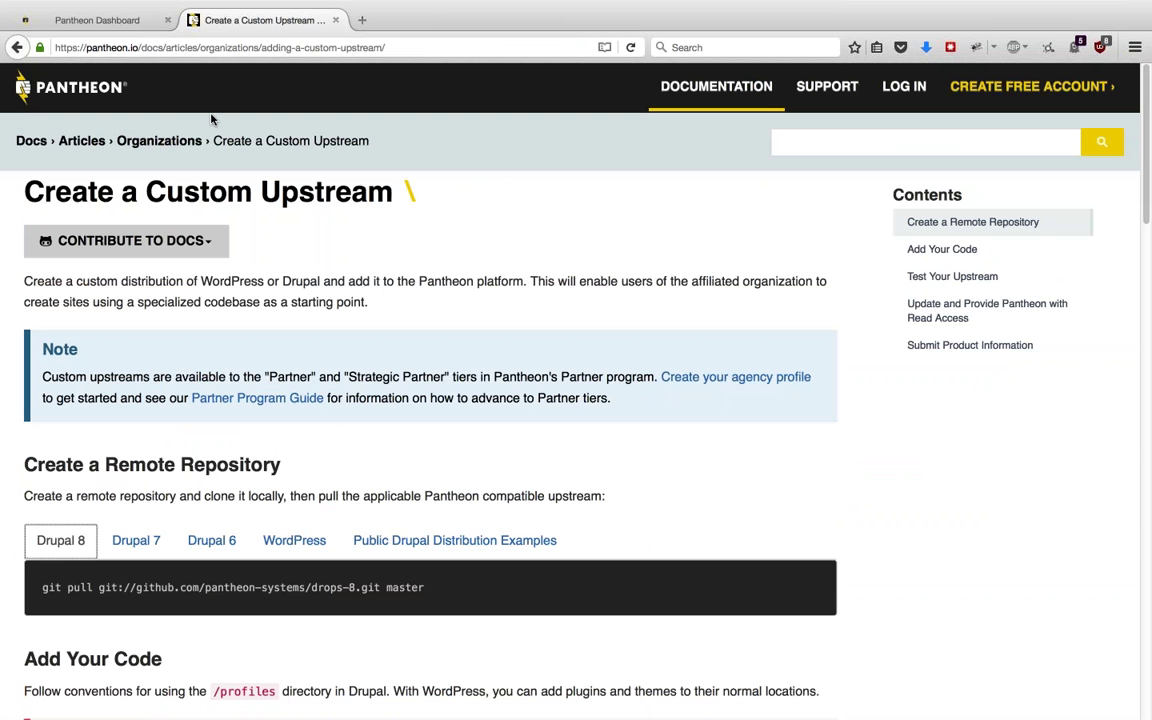
- Search the Pantheon documentation for multisite and open the WordPress FAQs article
{"action": "left_click", "coordinate": [795, 143]}
{"action": "type", "text": "multisite"}
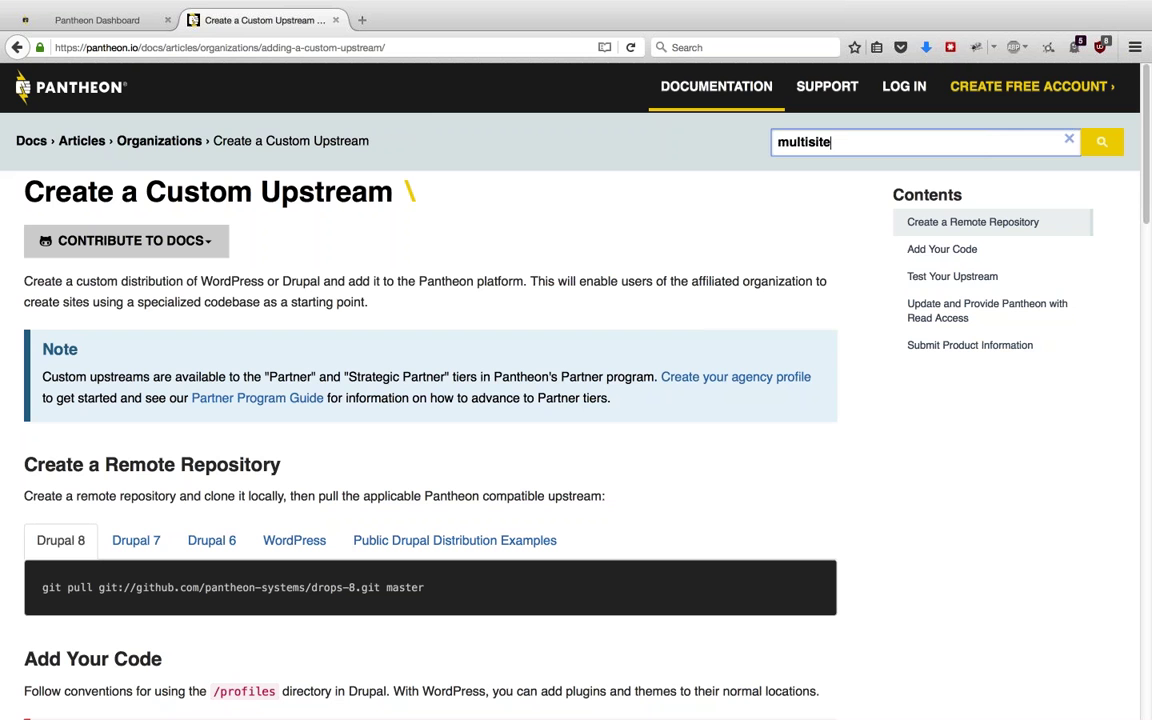
{"action": "key", "text": "Return"}
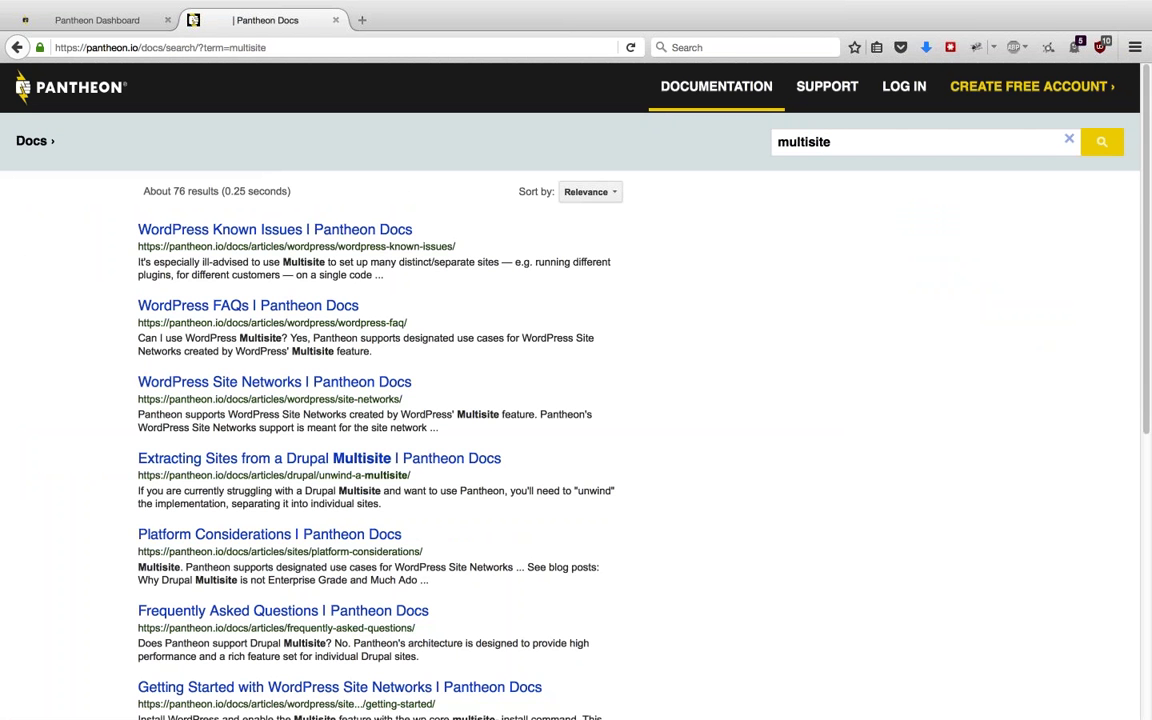
{"action": "left_click", "coordinate": [270, 306]}
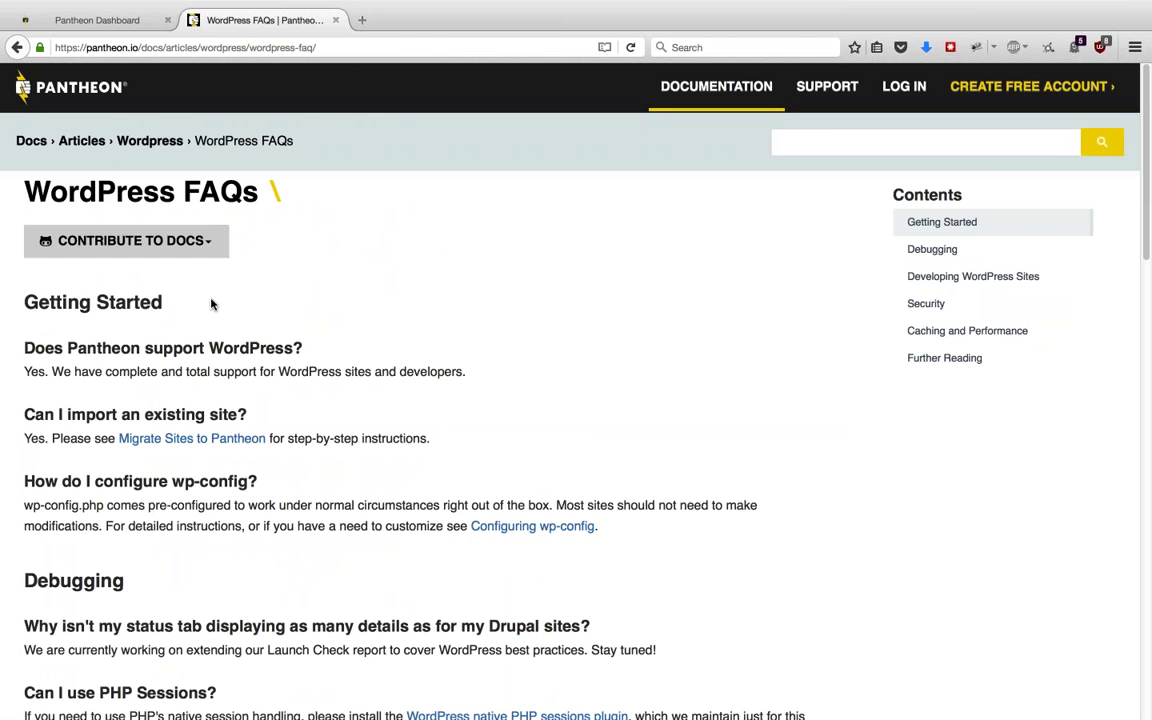
- Follow the WordPress Multisite answer in the FAQs to the WordPress Site Networks article and briefly visit its Complete this form link
{"action": "left_click", "coordinate": [96, 22]}
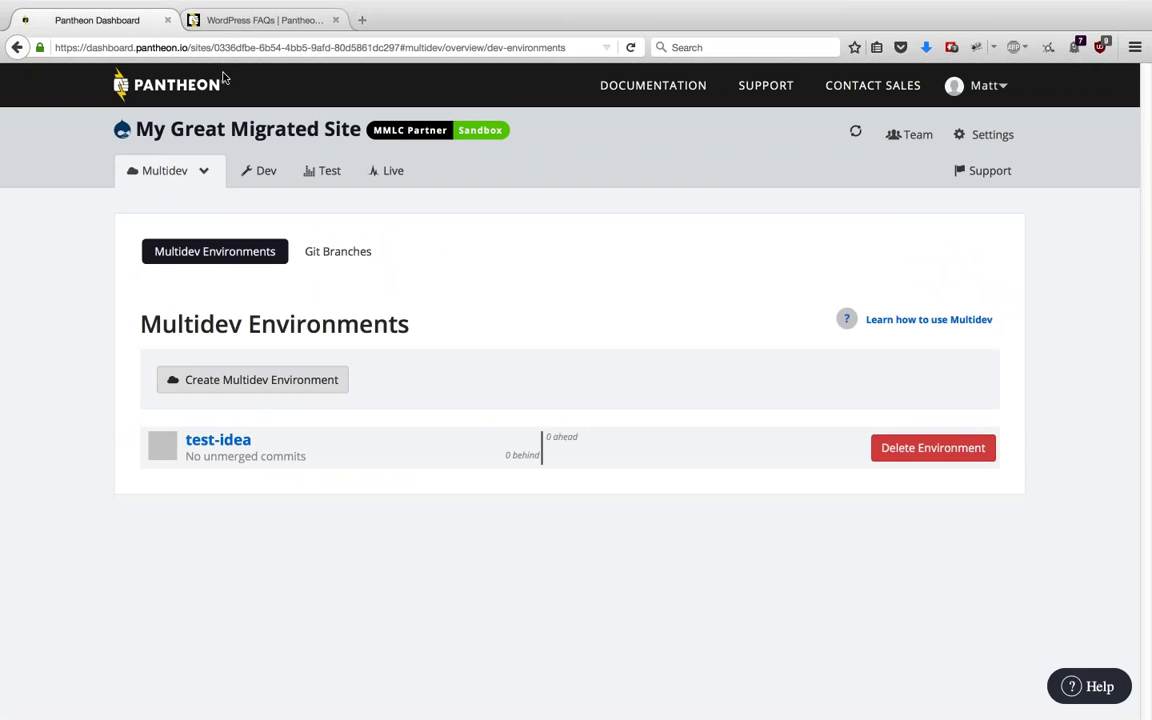
{"action": "left_click", "coordinate": [225, 14]}
{"action": "scroll", "coordinate": [430, 400], "scroll_direction": "down", "scroll_amount": 5}
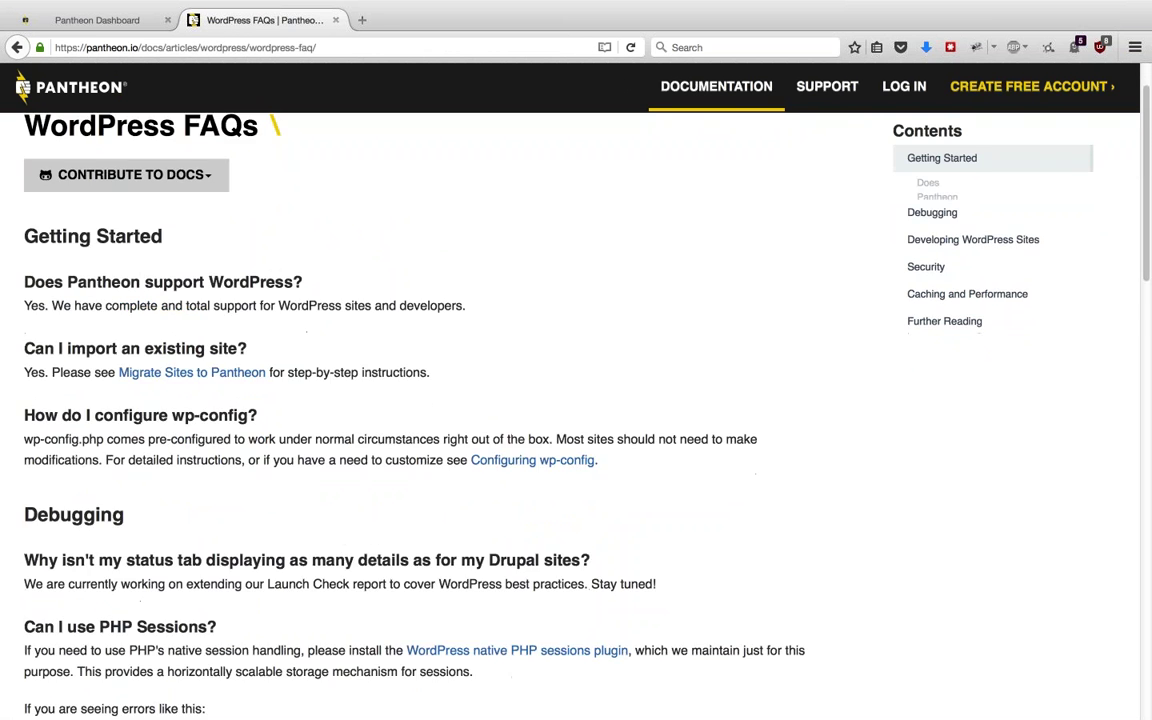
{"action": "scroll", "coordinate": [430, 400], "scroll_direction": "down", "scroll_amount": 10}
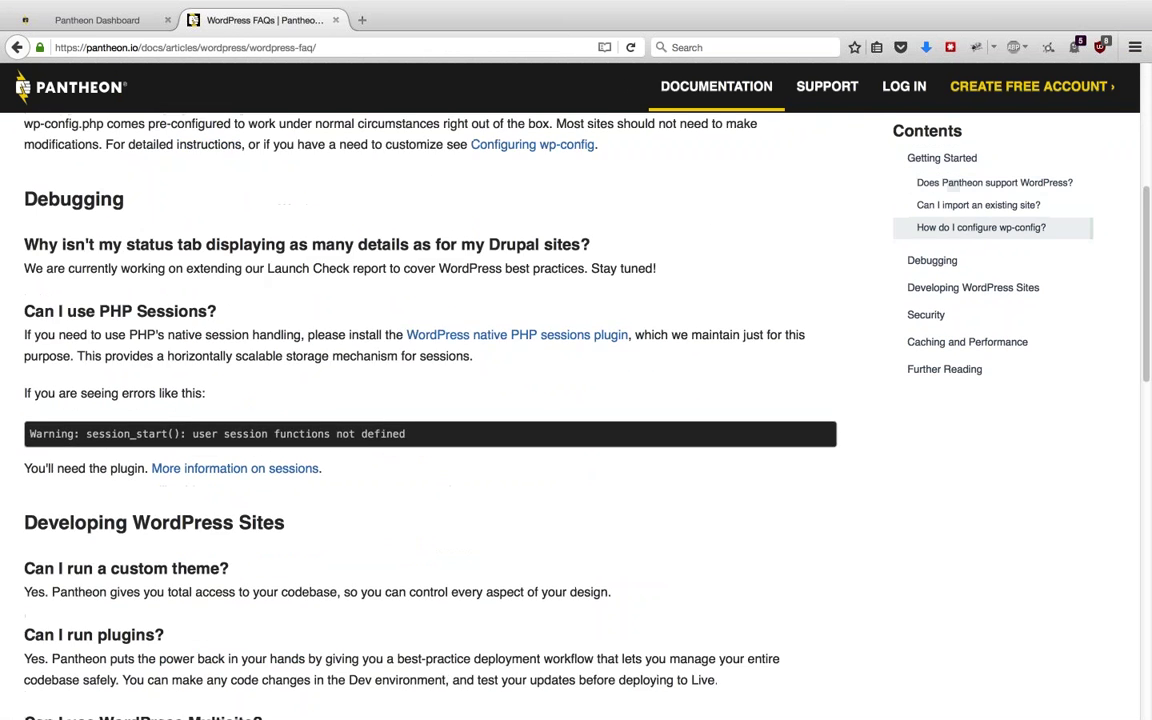
{"action": "scroll", "coordinate": [380, 360], "scroll_direction": "down", "scroll_amount": 1}
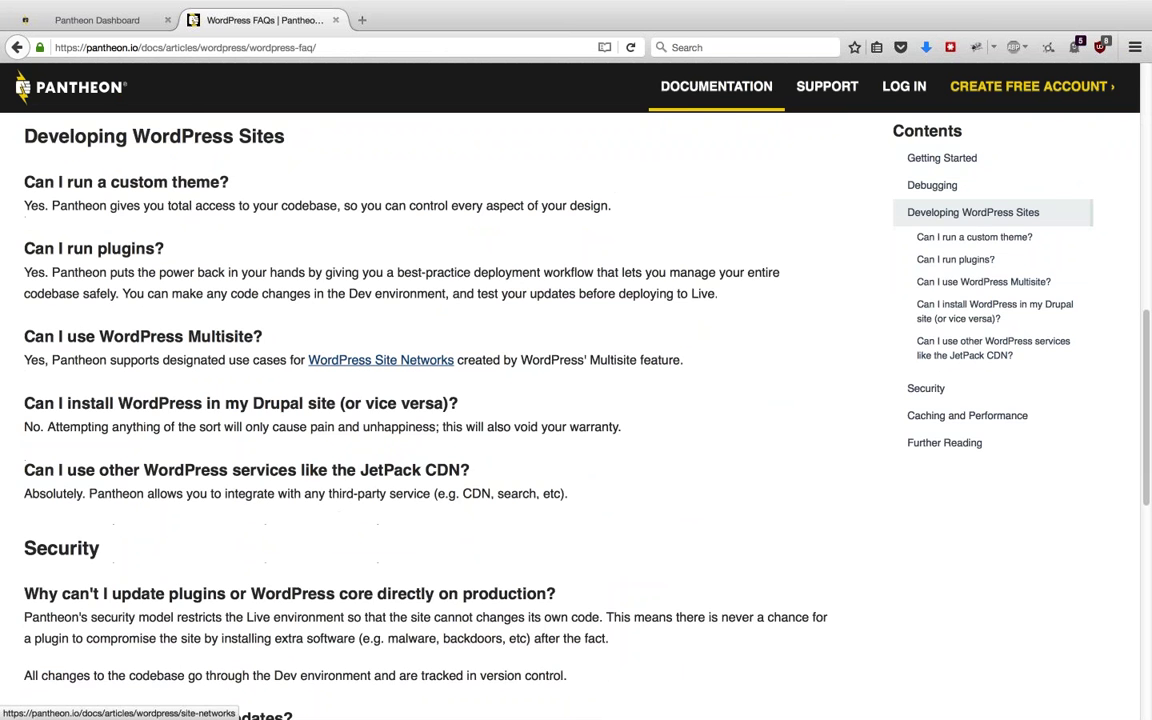
{"action": "left_click", "coordinate": [380, 360]}
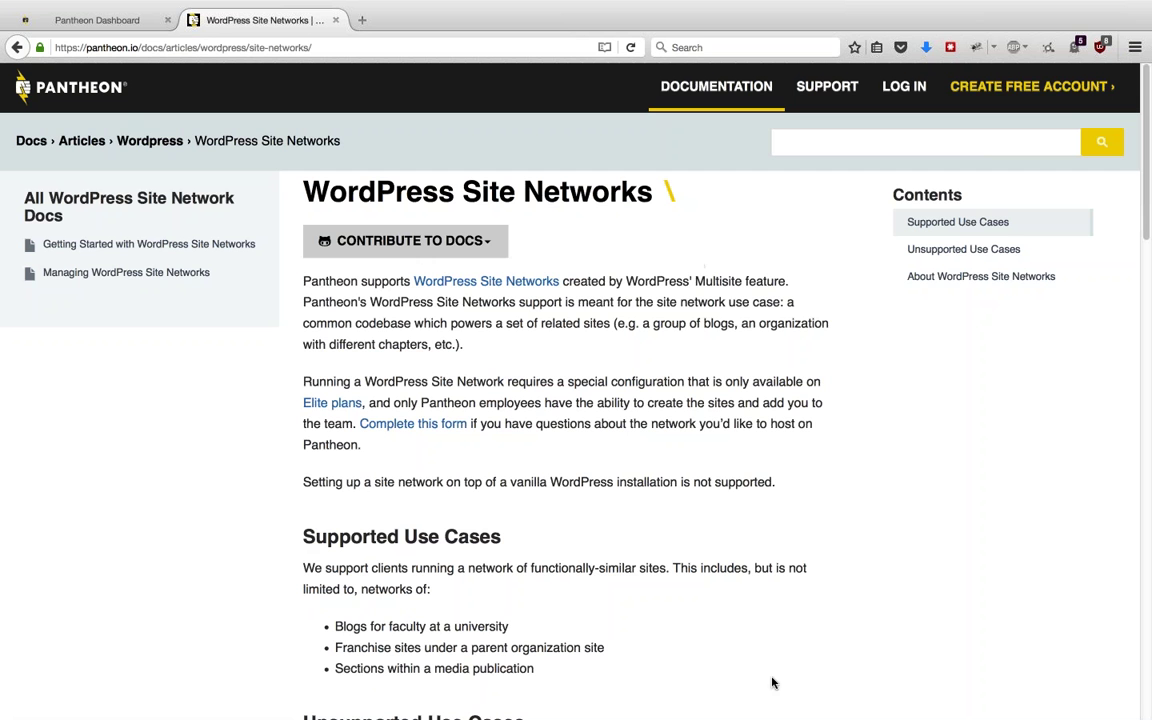
{"action": "left_click", "coordinate": [395, 424]}
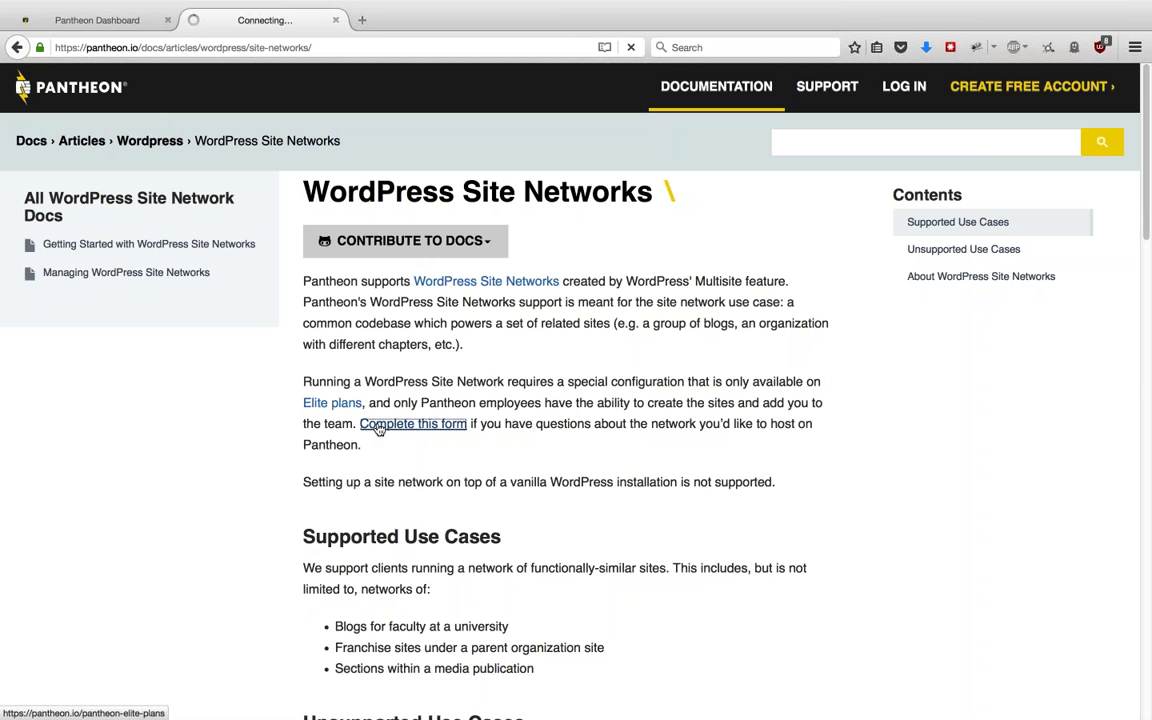
{"action": "key", "text": "super+Left"}
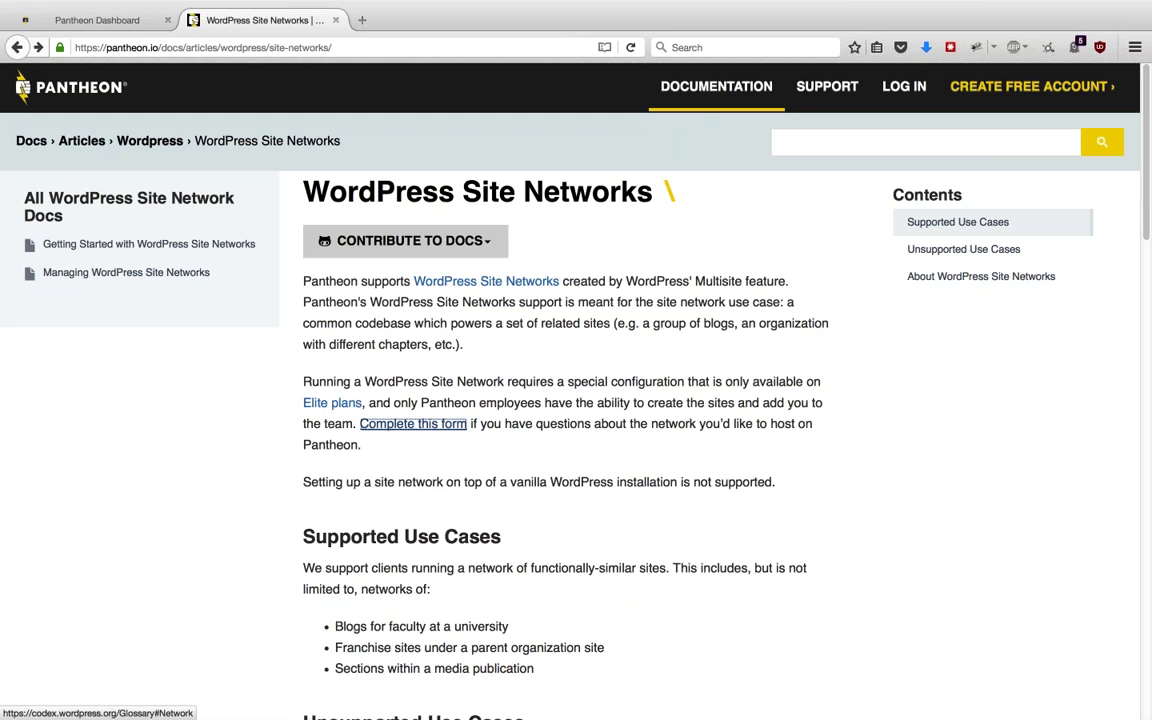
- Find the YouTube talk DrupalCon Latin America 2015: Migrating into Drupal 8 by searching the speaker's name plus migration, pause it, and close the tab
{"action": "left_click", "coordinate": [213, 47]}
{"action": "type", "text": "ryan weal migration"}
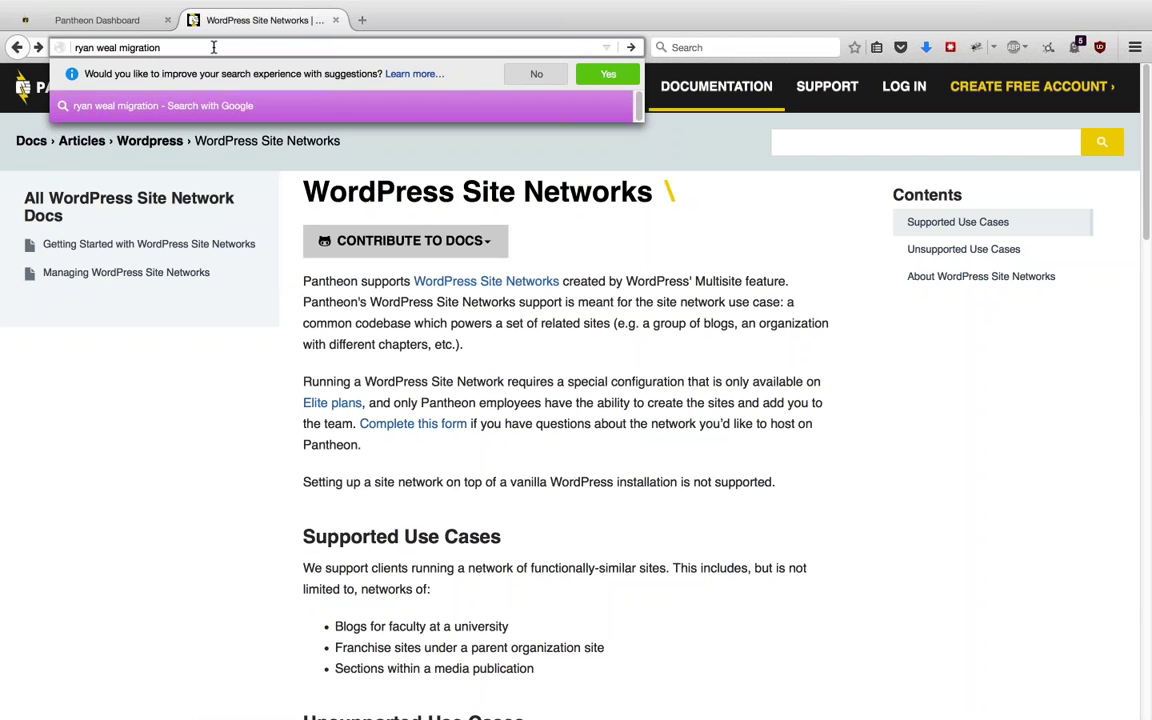
{"action": "key", "text": "Return"}
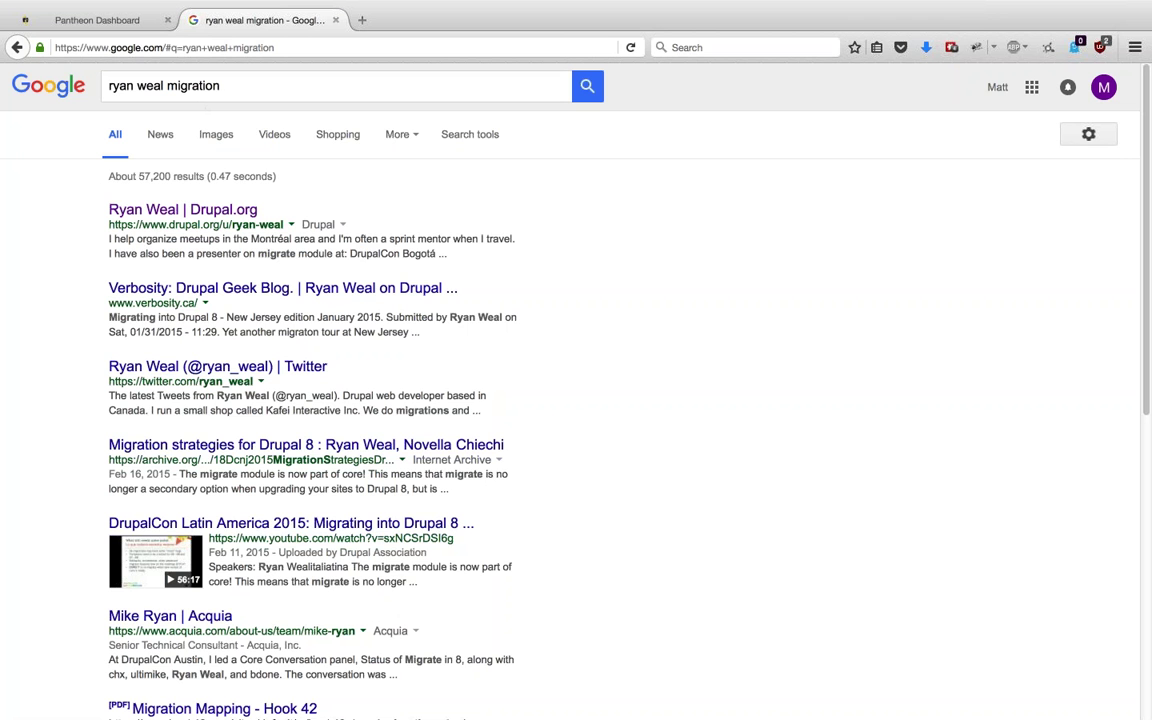
{"action": "left_click", "coordinate": [300, 523]}
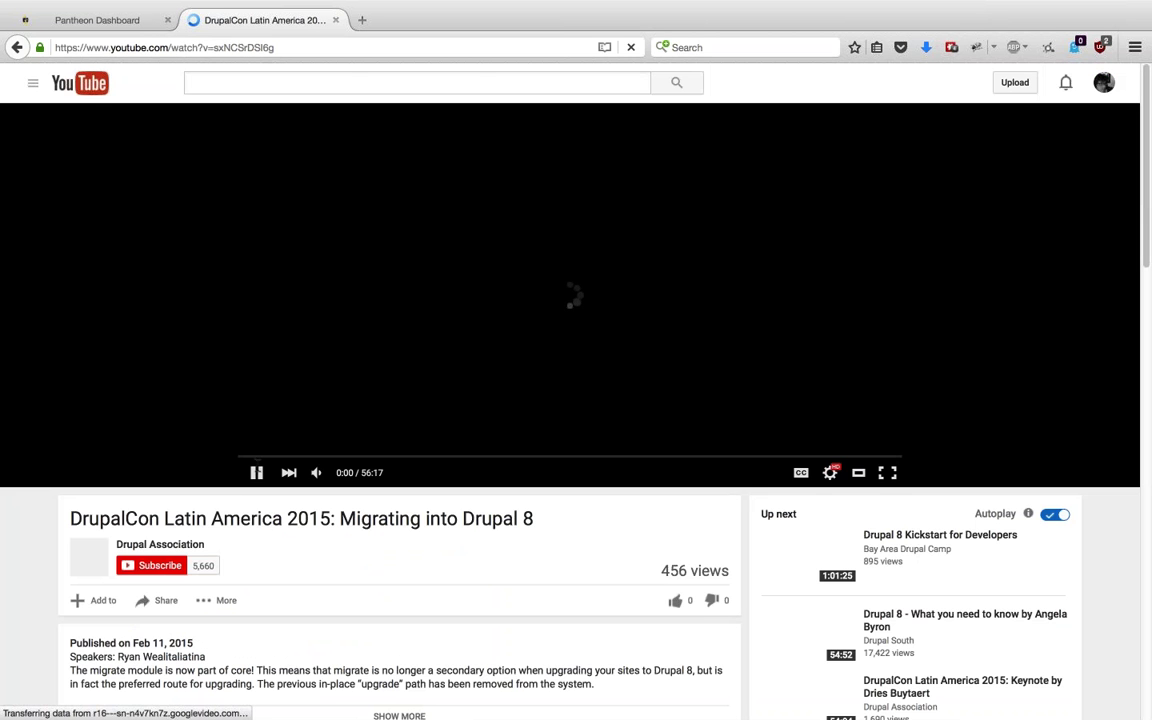
{"action": "left_click", "coordinate": [257, 477]}
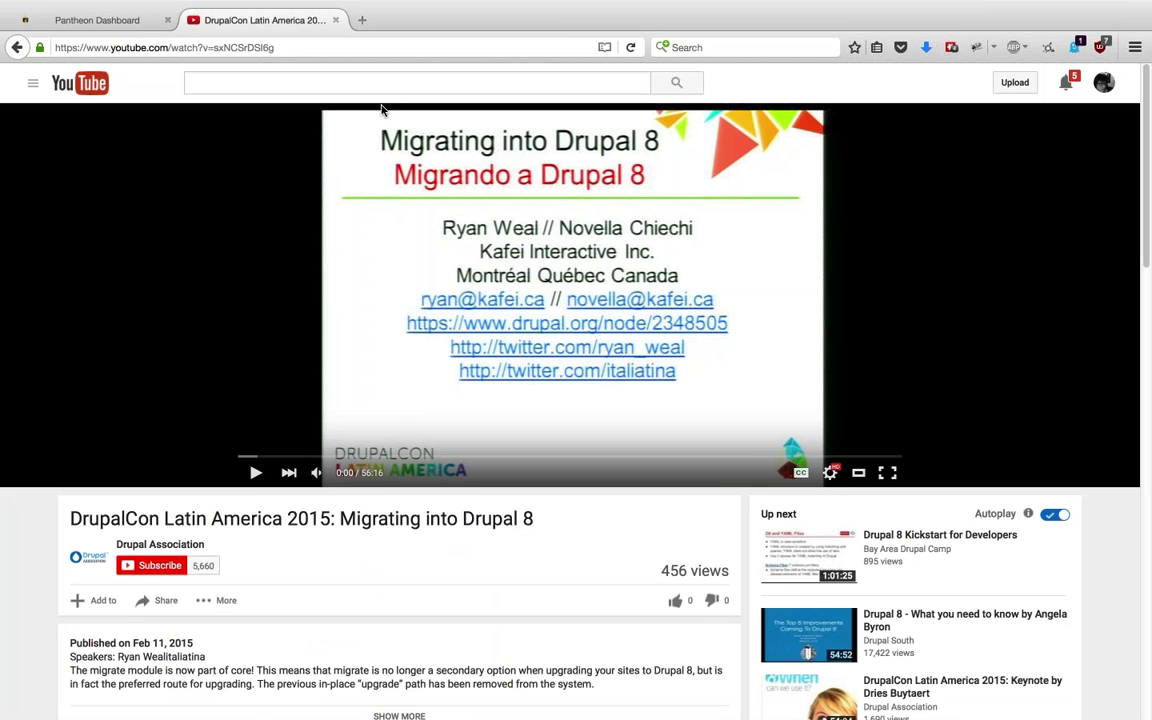
{"action": "left_click", "coordinate": [339, 21]}
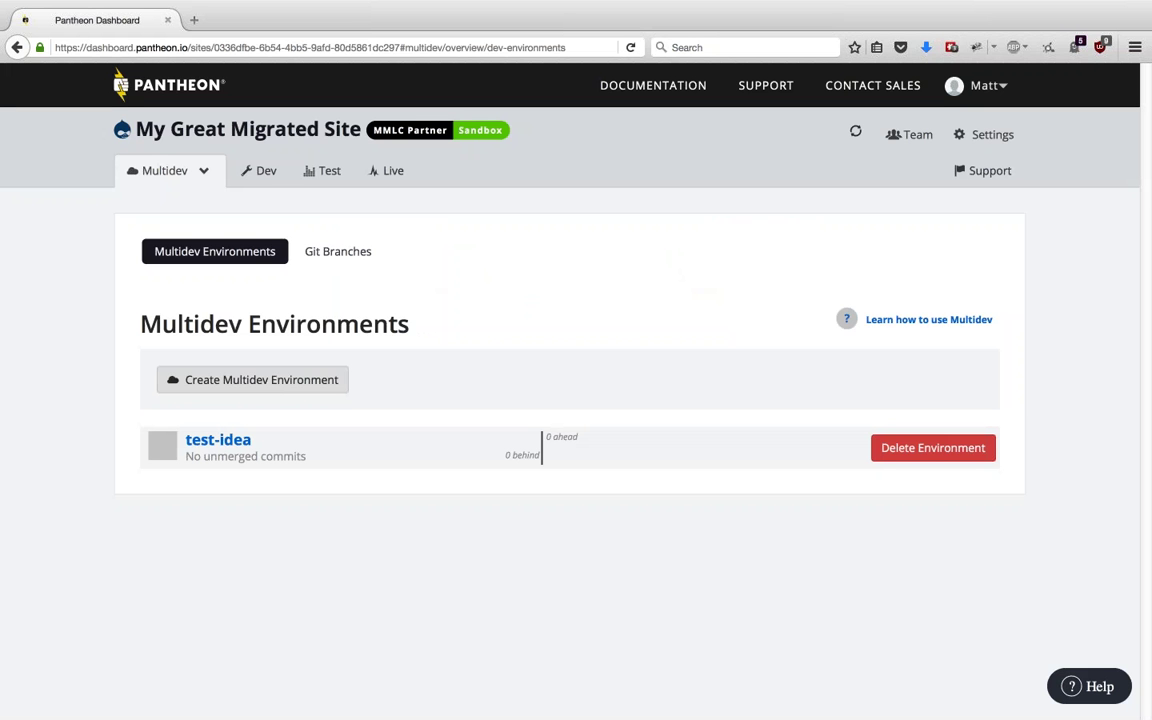
- Search the web for updating from Drupal 6 to 7 and Drupal 8, and read the introduction of Drupal.org's Upgrading from Drupal 6 or 7 to Drupal 8 guide
{"action": "key", "text": "super+t"}
{"action": "type", "text": "updating from drup"}
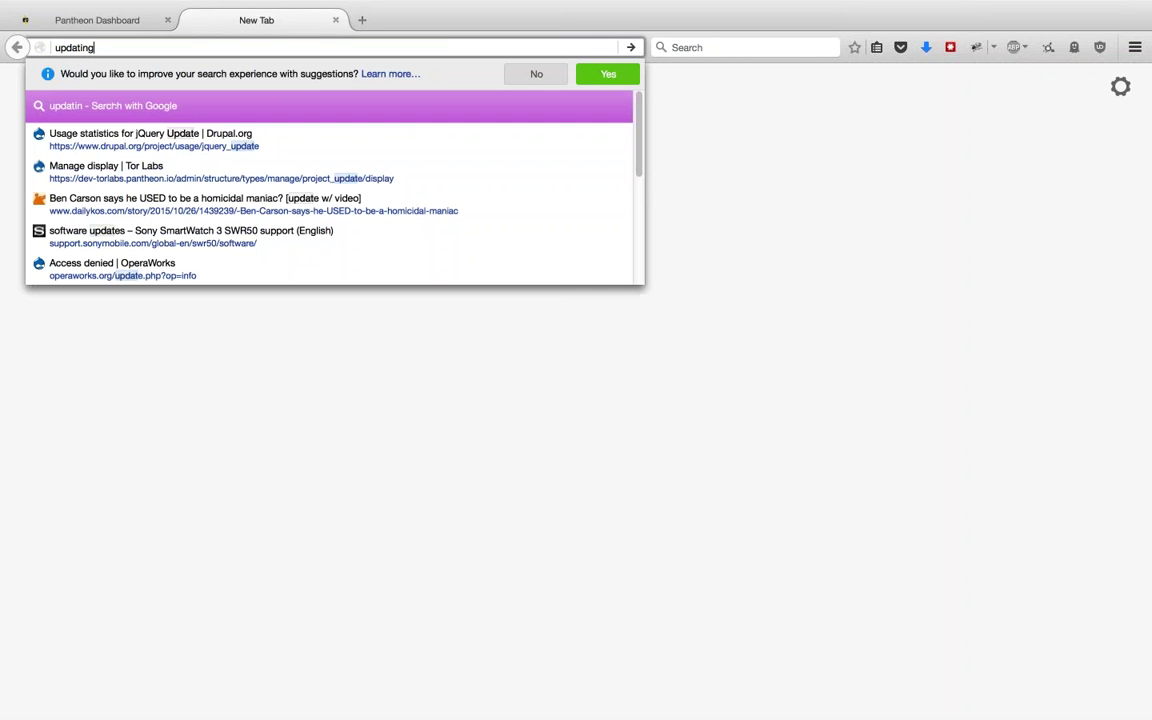
{"action": "type", "text": "to "}
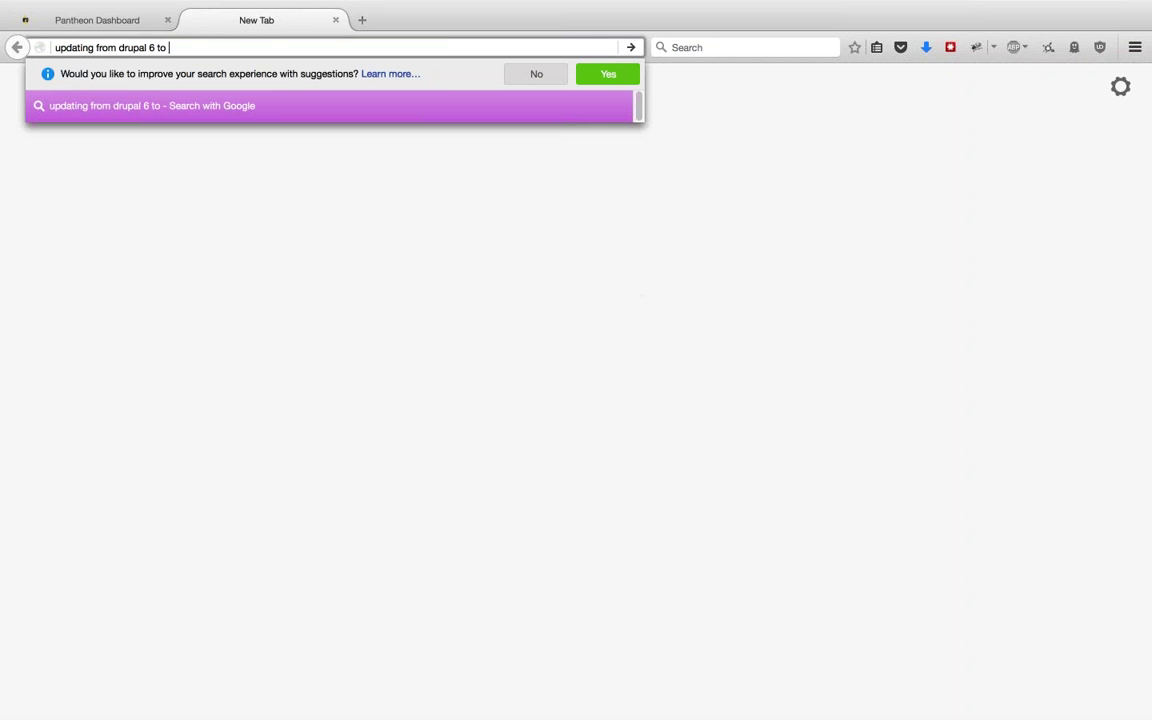
{"action": "type", "text": "7 drupal 8"}
{"action": "key", "text": "Return"}
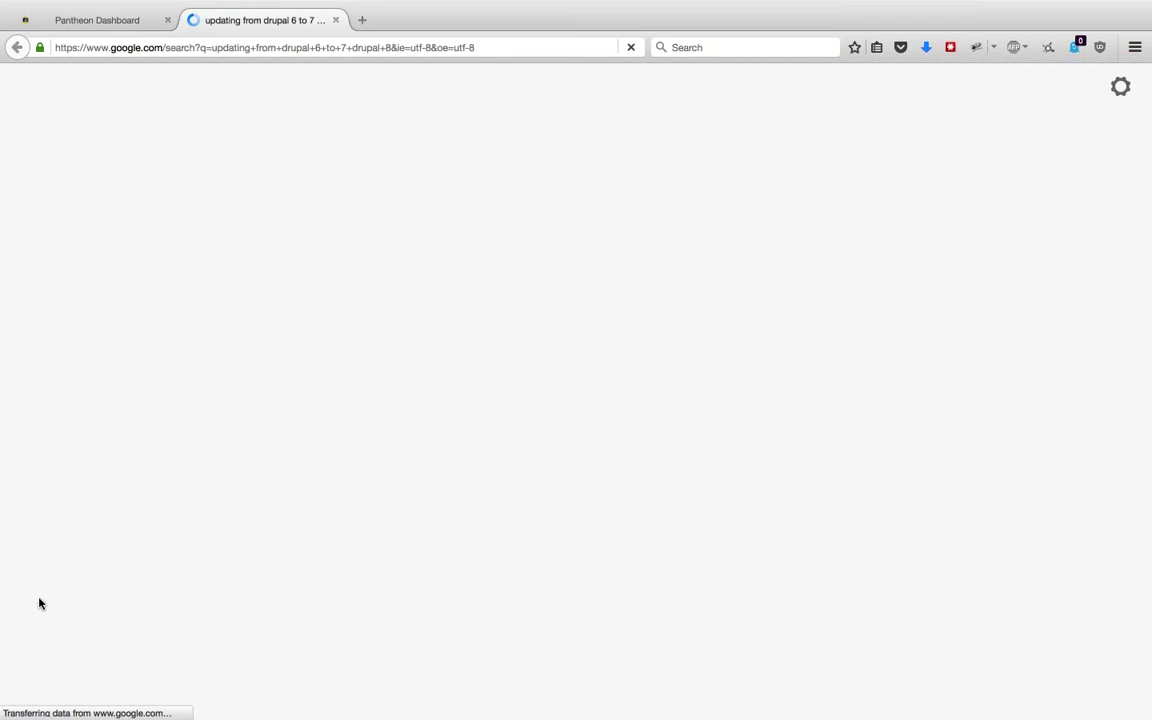
{"action": "left_click", "coordinate": [303, 209]}
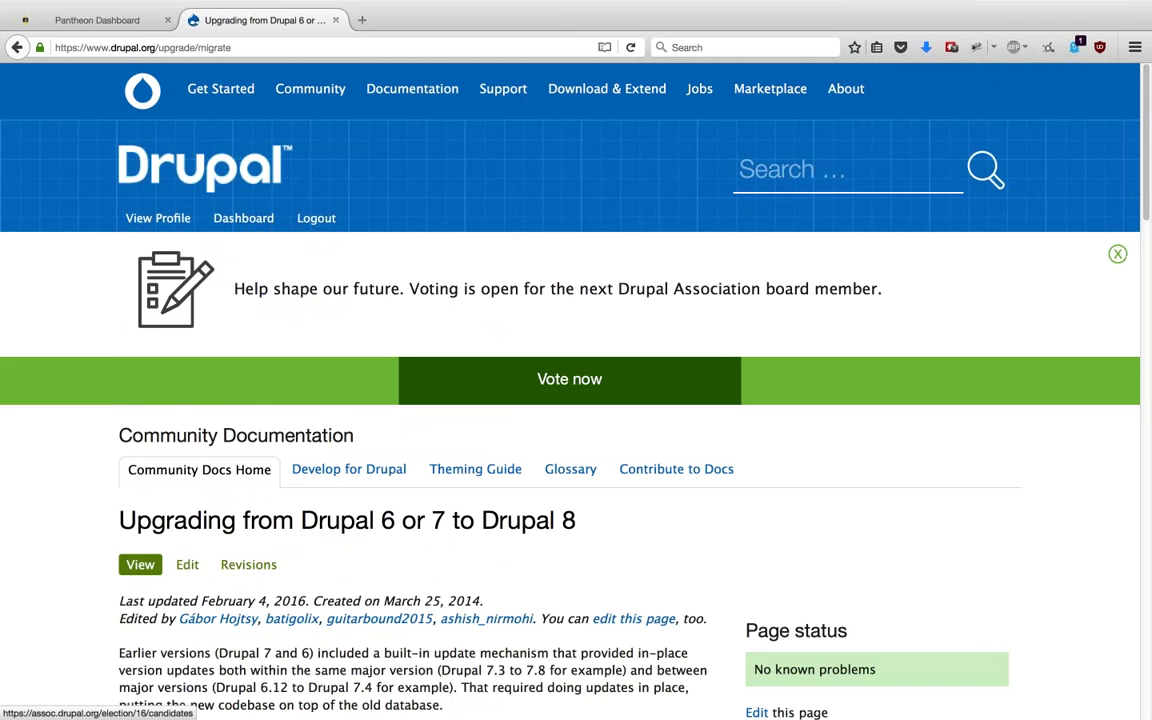
{"action": "scroll", "coordinate": [570, 400], "scroll_direction": "down", "scroll_amount": 5}
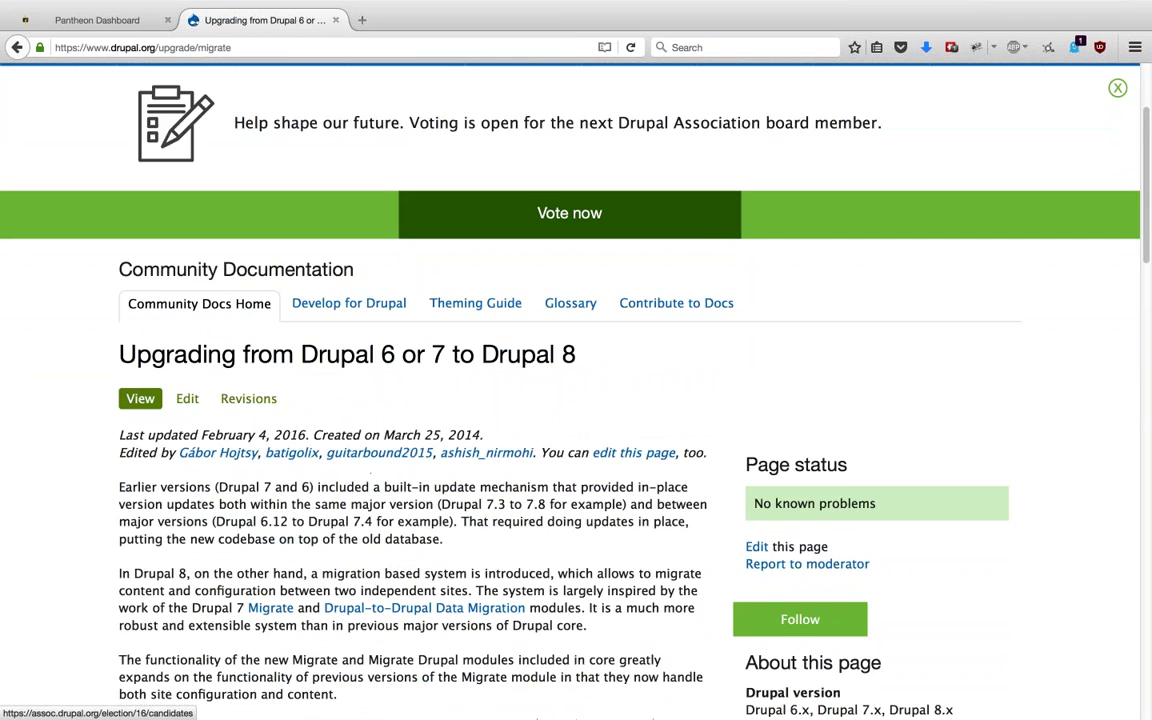
{"action": "scroll", "coordinate": [468, 511], "scroll_direction": "down", "scroll_amount": 2}
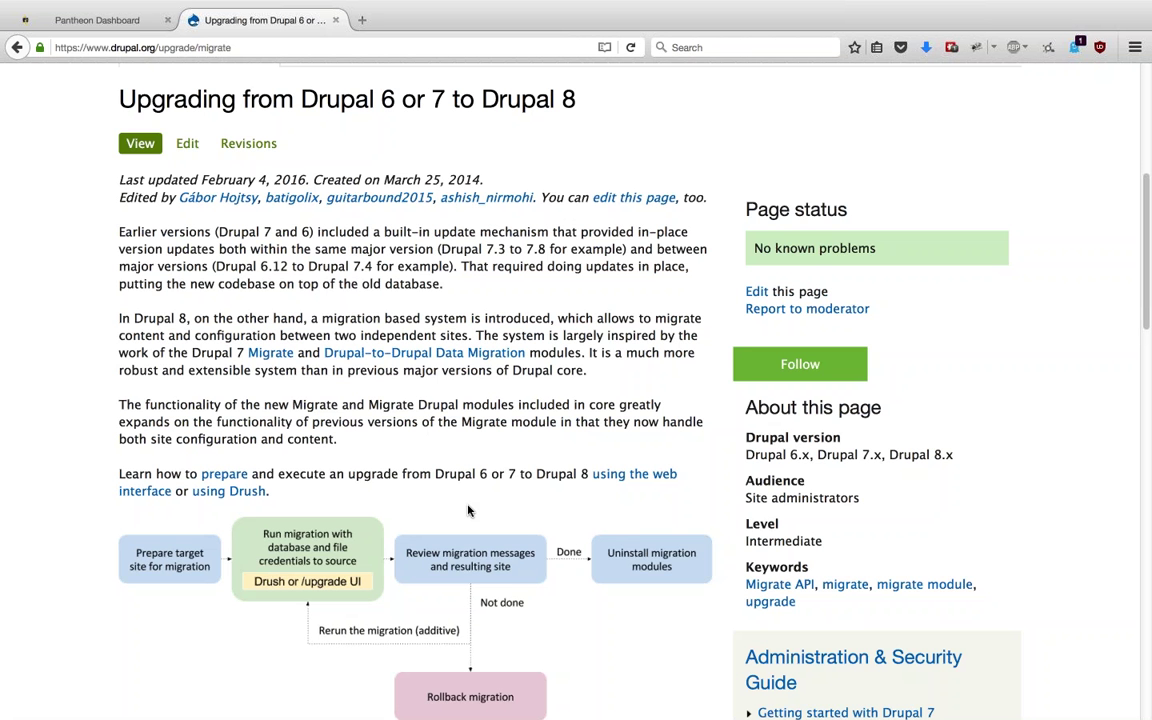
- Search the web for "htaccess pantheon" and open the Redirect Incoming Requests article in Pantheon Docs
{"action": "left_click", "coordinate": [115, 46]}
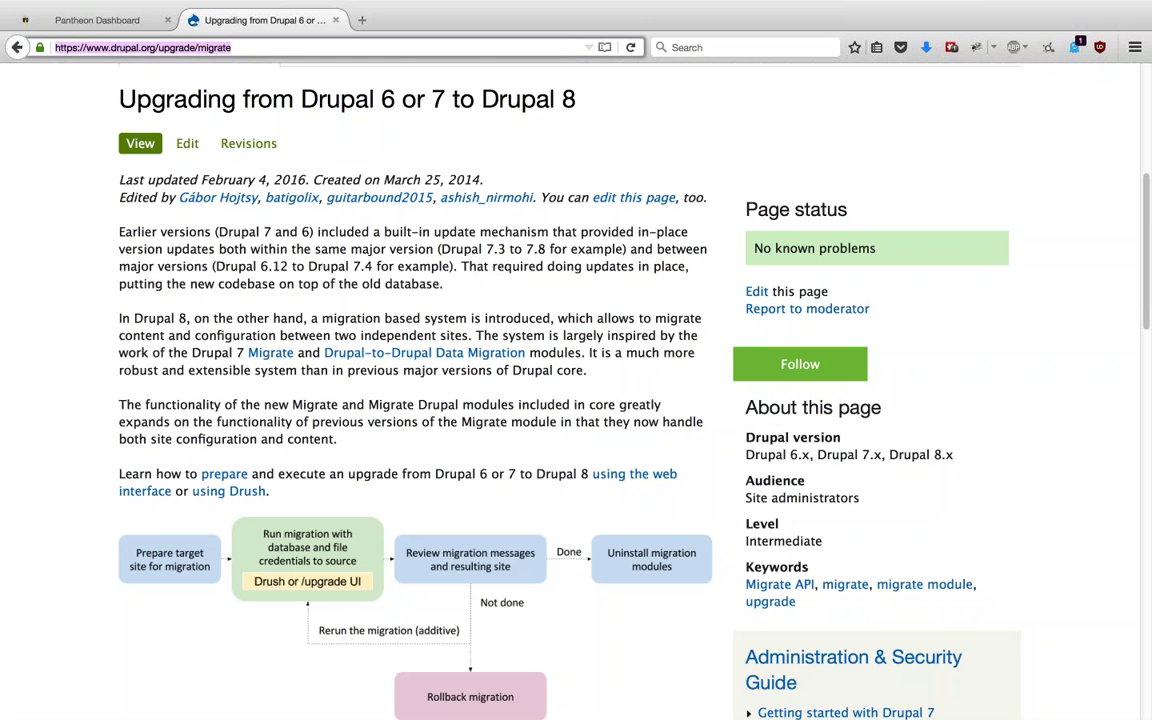
{"action": "type", "text": "htaccess pantheon"}
{"action": "key", "text": "Return"}
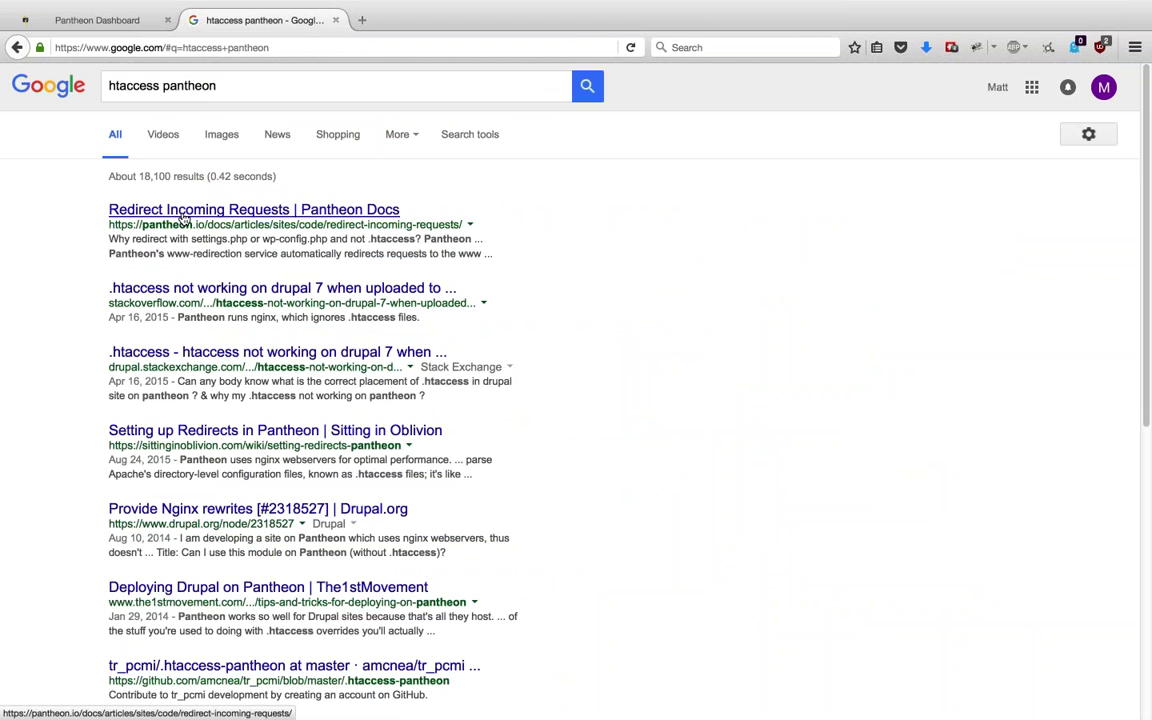
{"action": "left_click", "coordinate": [183, 212]}
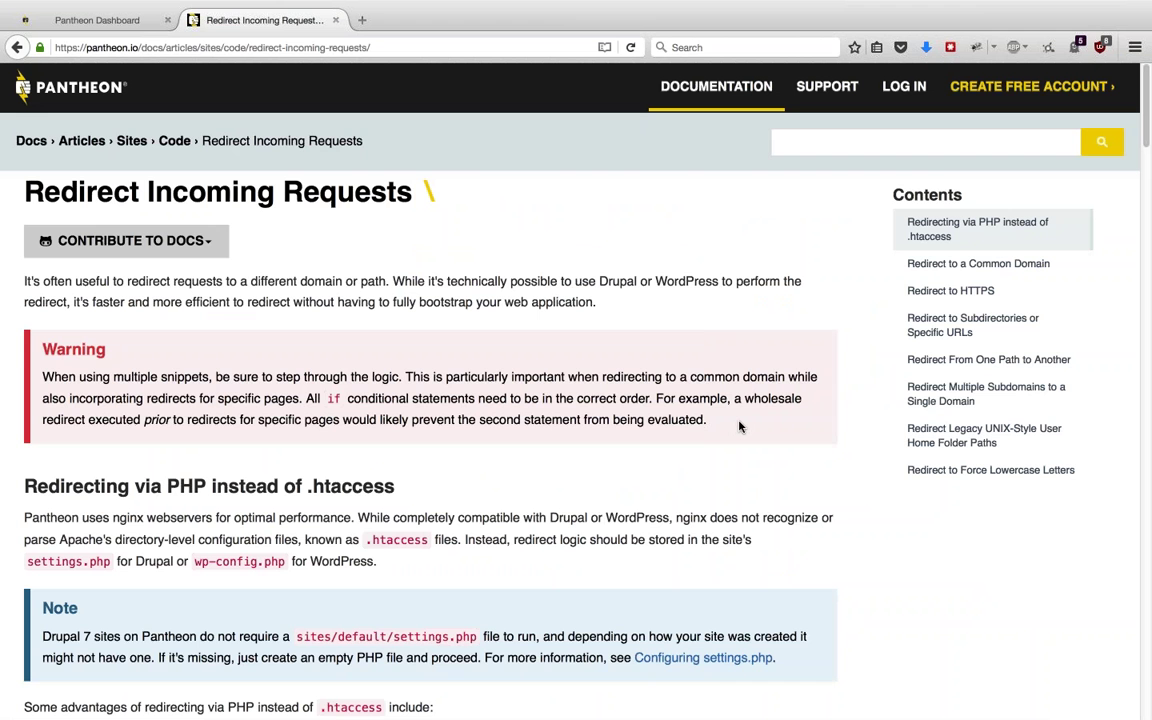
- Review the article's sections on redirecting via PHP instead of .htaccess, redirecting to a common domain and redirecting to HTTPS
{"action": "scroll", "coordinate": [740, 427], "scroll_direction": "down", "scroll_amount": 5}
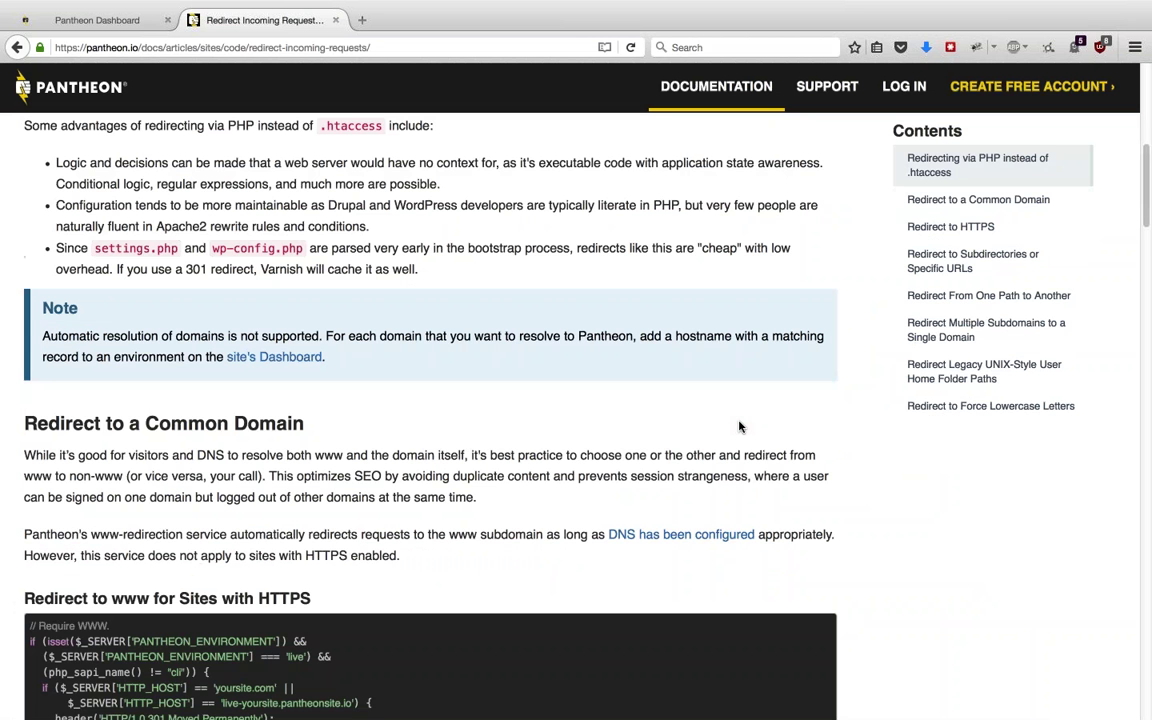
{"action": "scroll", "coordinate": [740, 427], "scroll_direction": "down", "scroll_amount": 4}
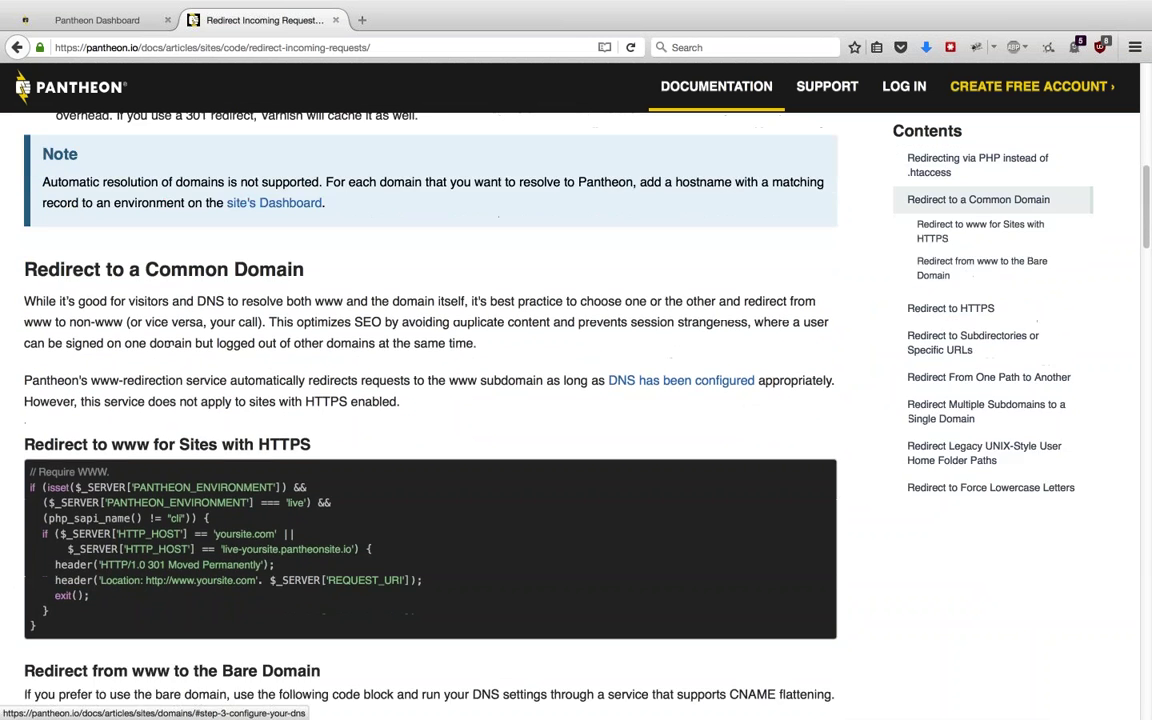
{"action": "scroll", "coordinate": [993, 421], "scroll_direction": "down", "scroll_amount": 9}
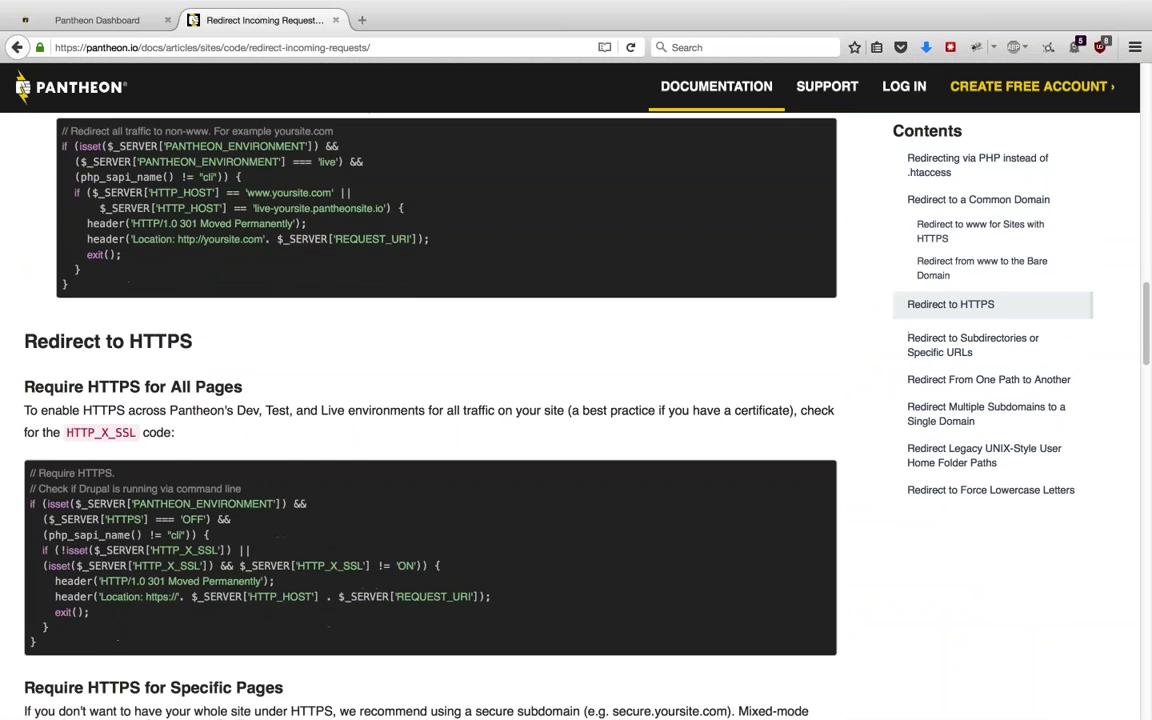
{"action": "scroll", "coordinate": [993, 421], "scroll_direction": "down", "scroll_amount": 3}
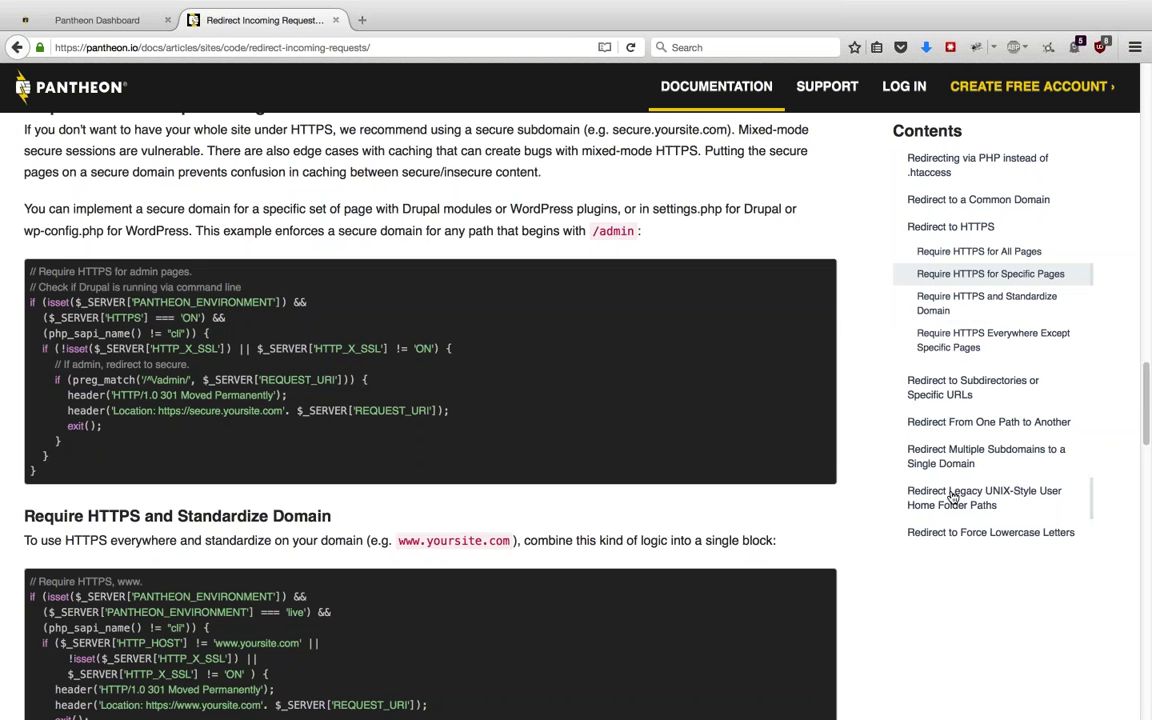
{"action": "left_click", "coordinate": [936, 201]}
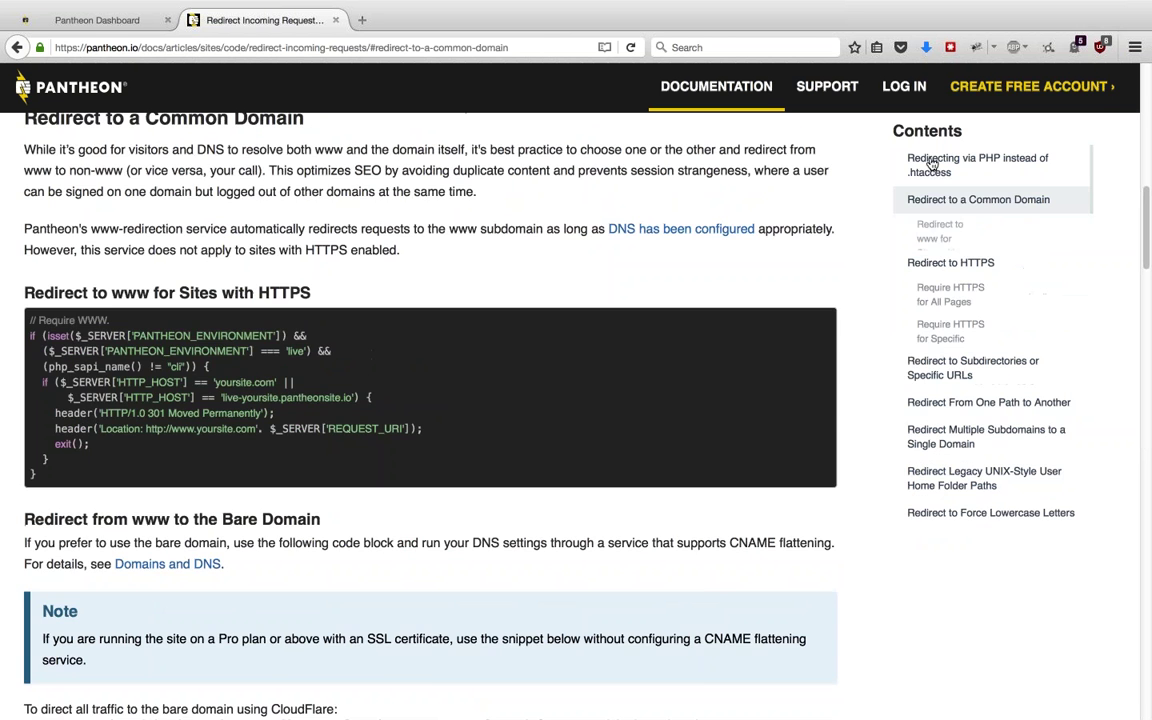
{"action": "left_click", "coordinate": [930, 162]}
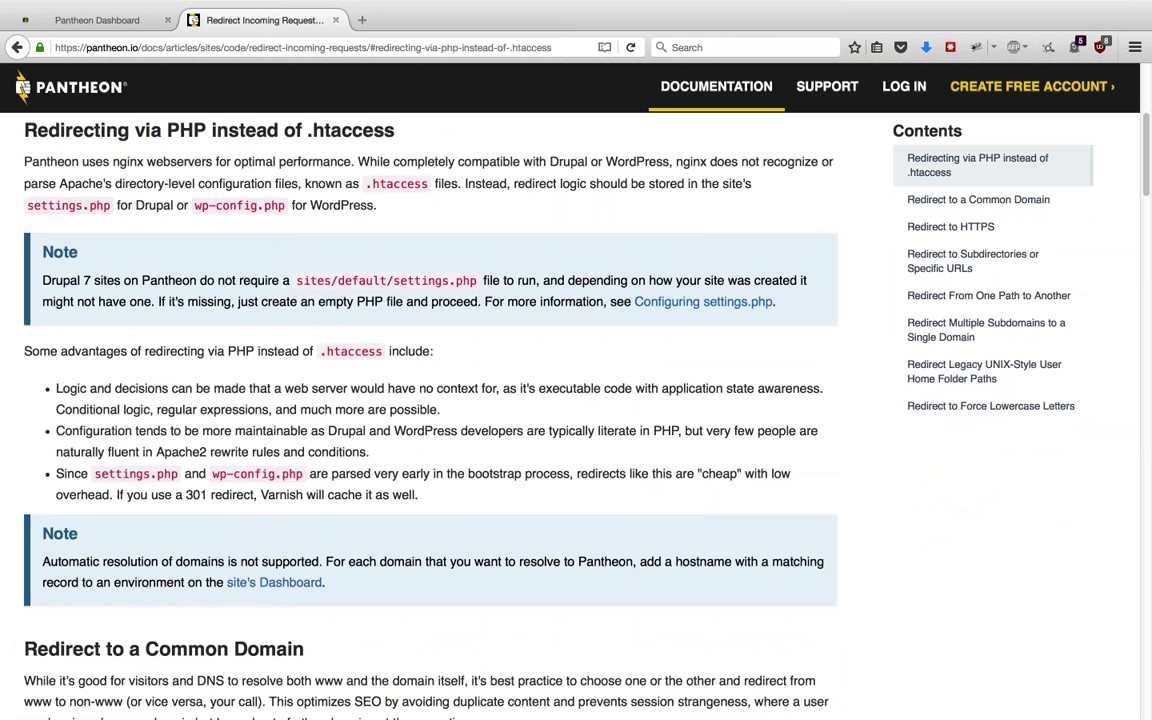
{"action": "left_click", "coordinate": [950, 226]}
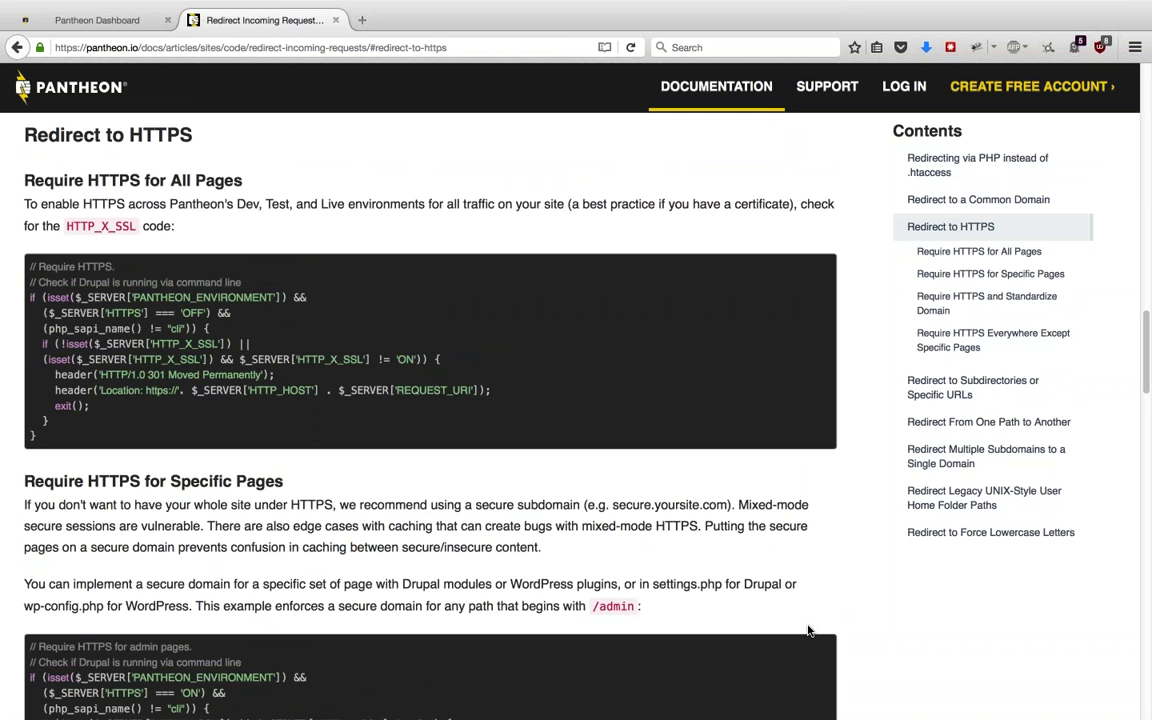
- Search the Pantheon documentation for htaccess
{"action": "scroll", "coordinate": [874, 234], "scroll_direction": "up", "scroll_amount": 10}
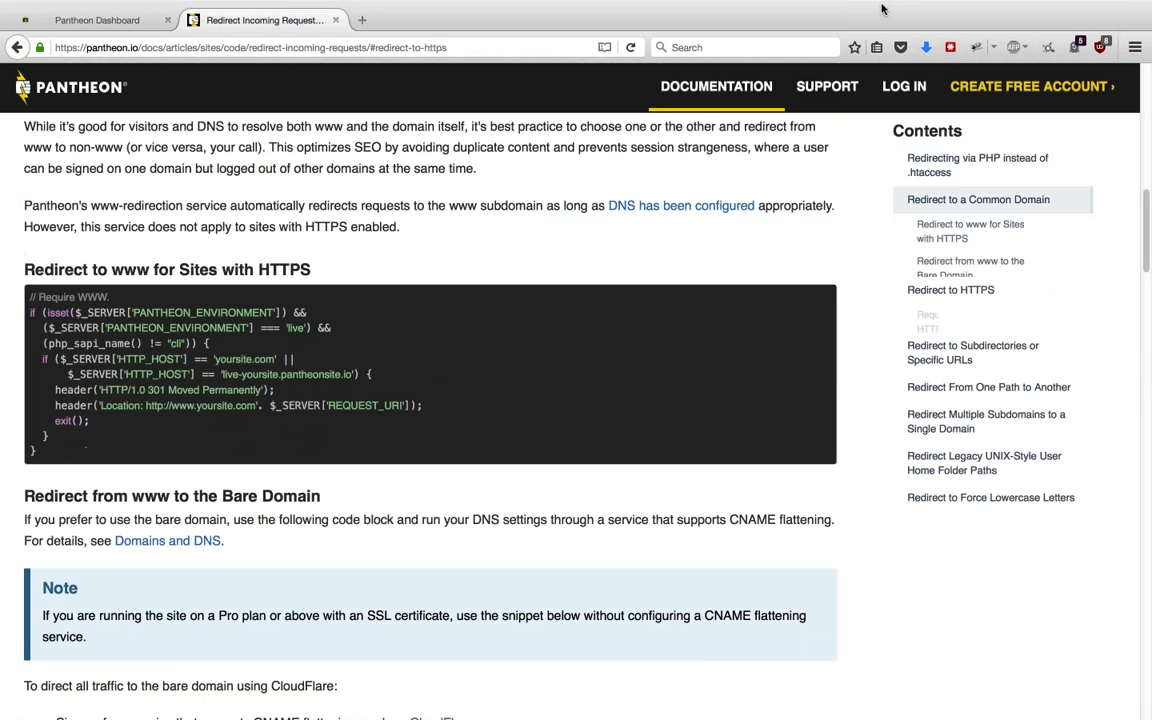
{"action": "scroll", "coordinate": [882, 9], "scroll_direction": "up", "scroll_amount": 10}
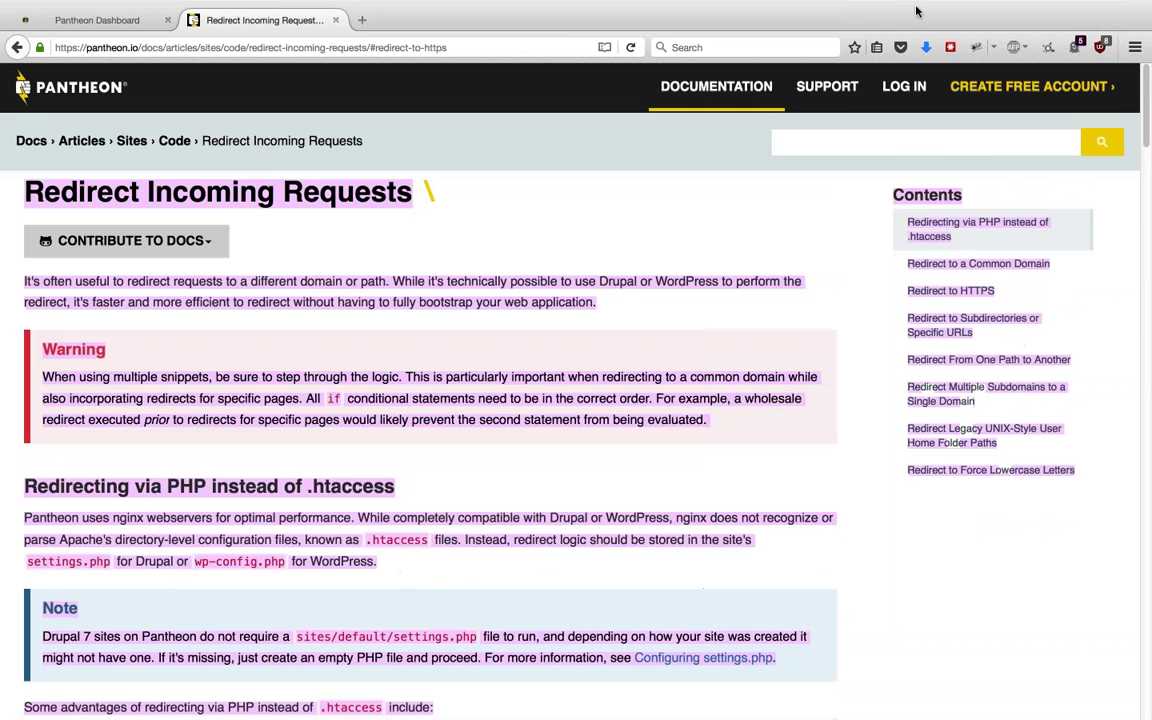
{"action": "left_click", "coordinate": [989, 150]}
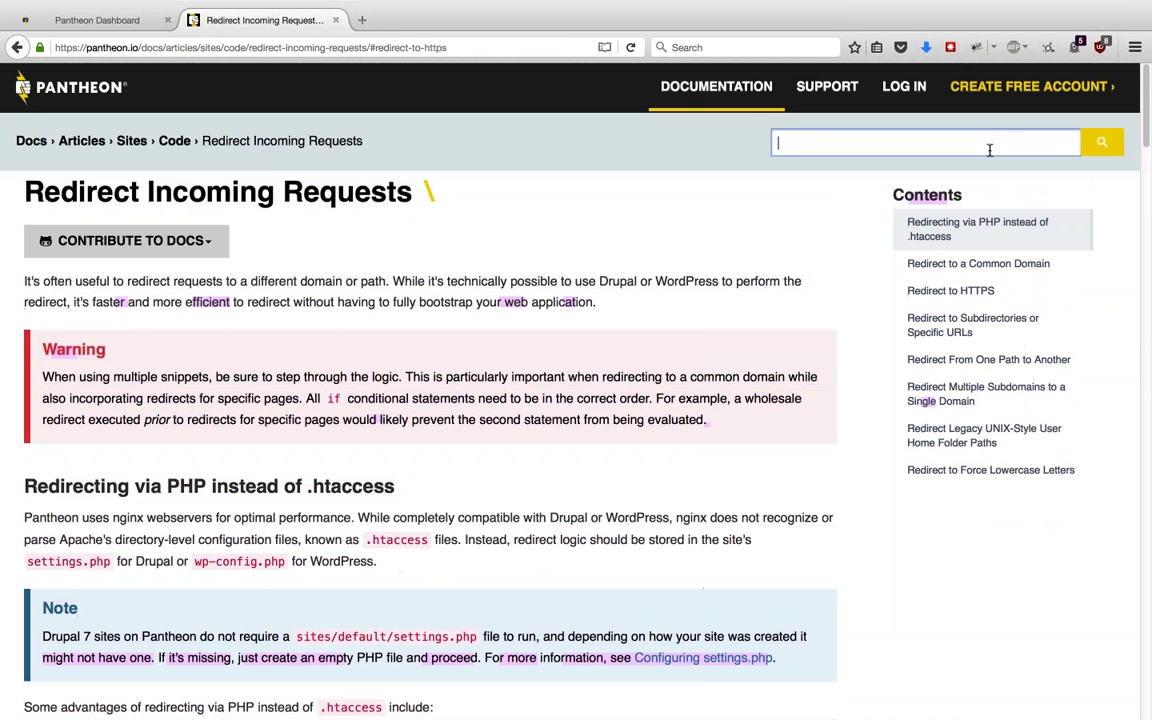
{"action": "type", "text": "htac"}
{"action": "key", "text": "BackSpace"}
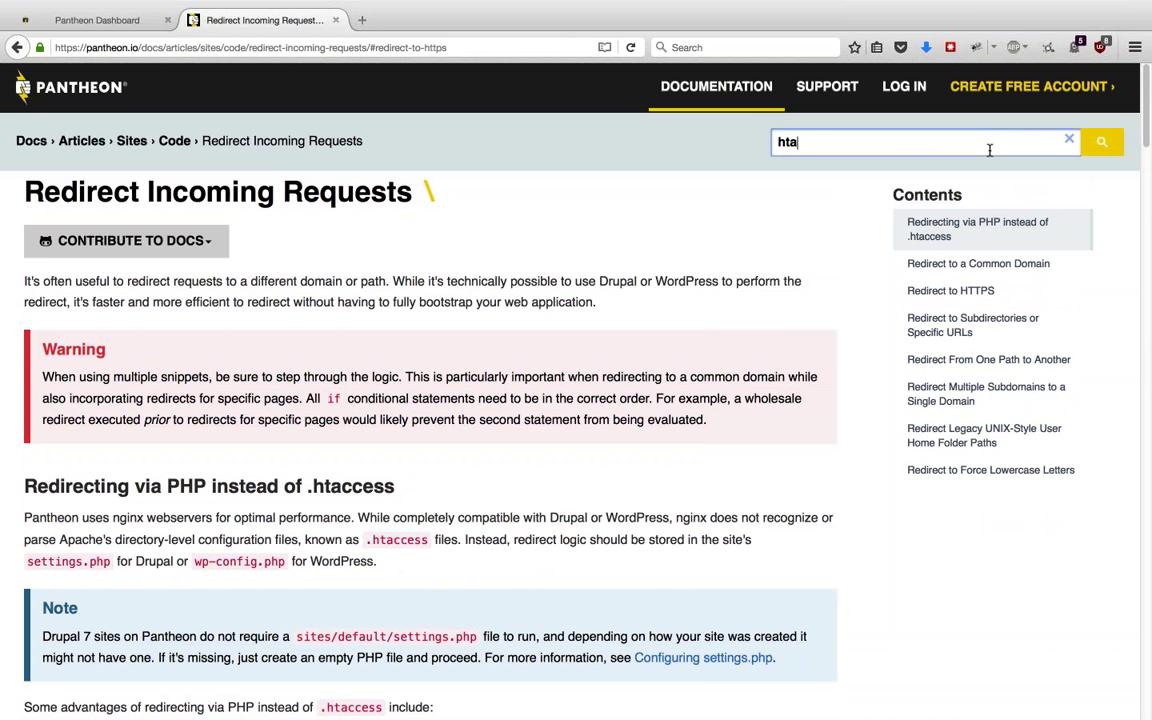
{"action": "type", "text": "ccess"}
{"action": "key", "text": "Return"}
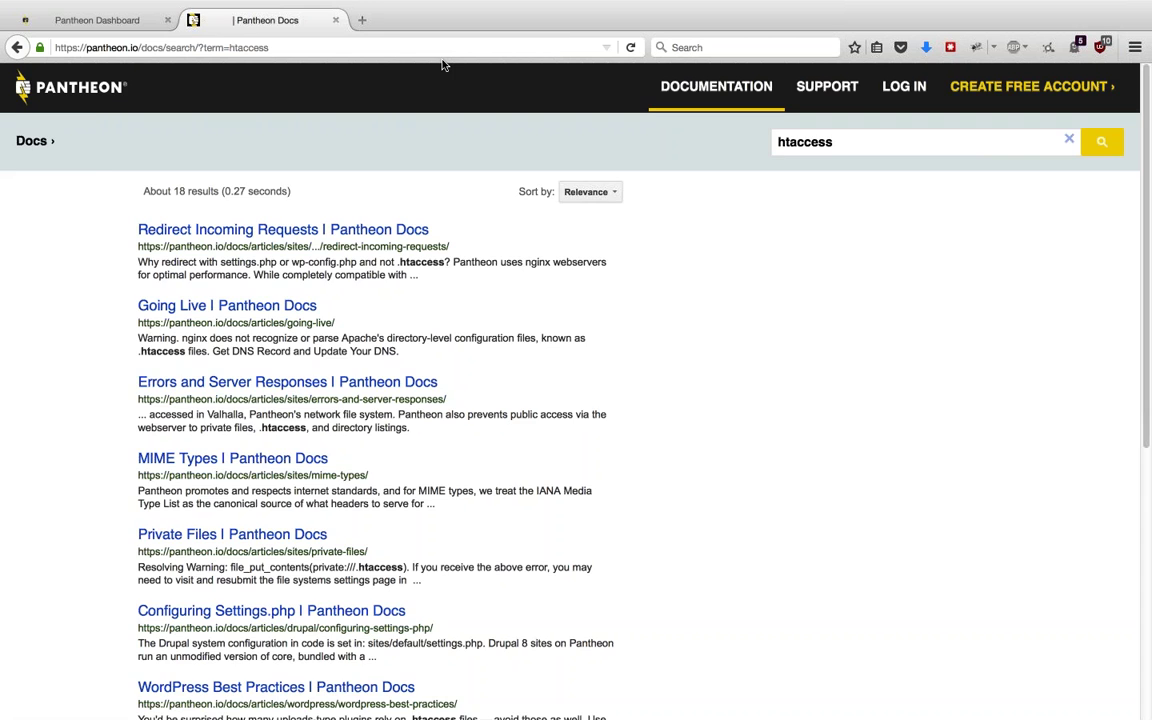
- Search the web for drops-8 in a new tab and open the pantheon-systems/drops-8 repository on GitHub
{"action": "left_click", "coordinate": [90, 21]}
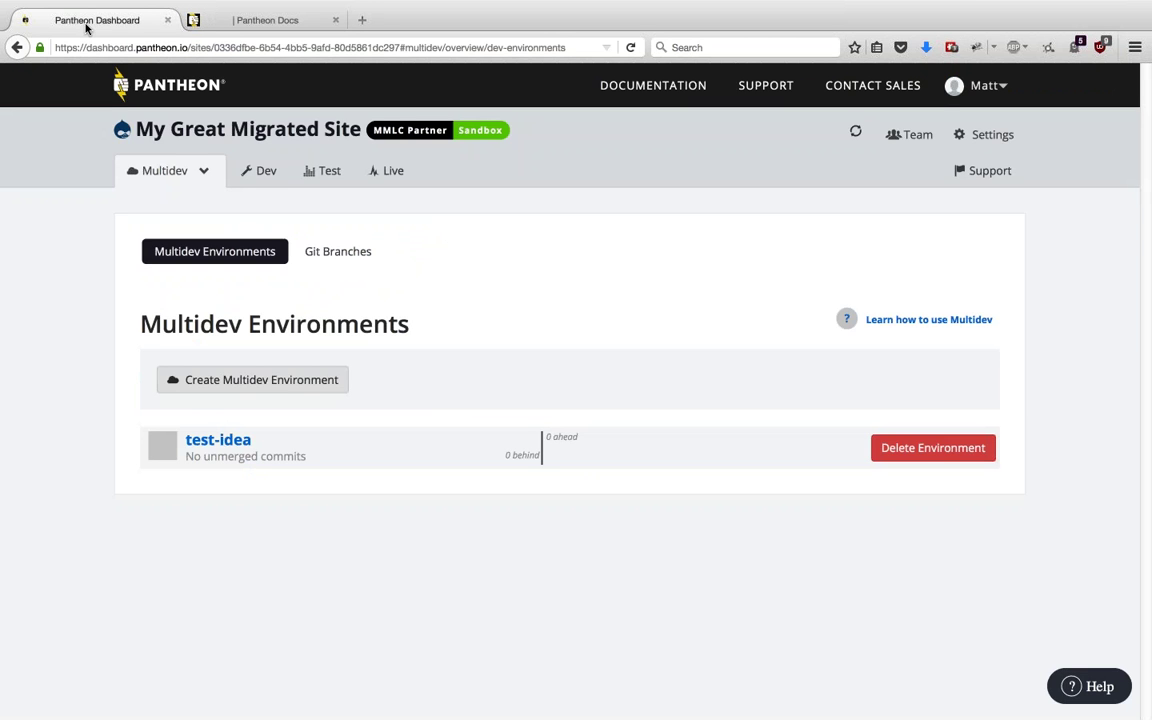
{"action": "key", "text": "ctrl+t"}
{"action": "type", "text": "drops-8"}
{"action": "key", "text": "Return"}
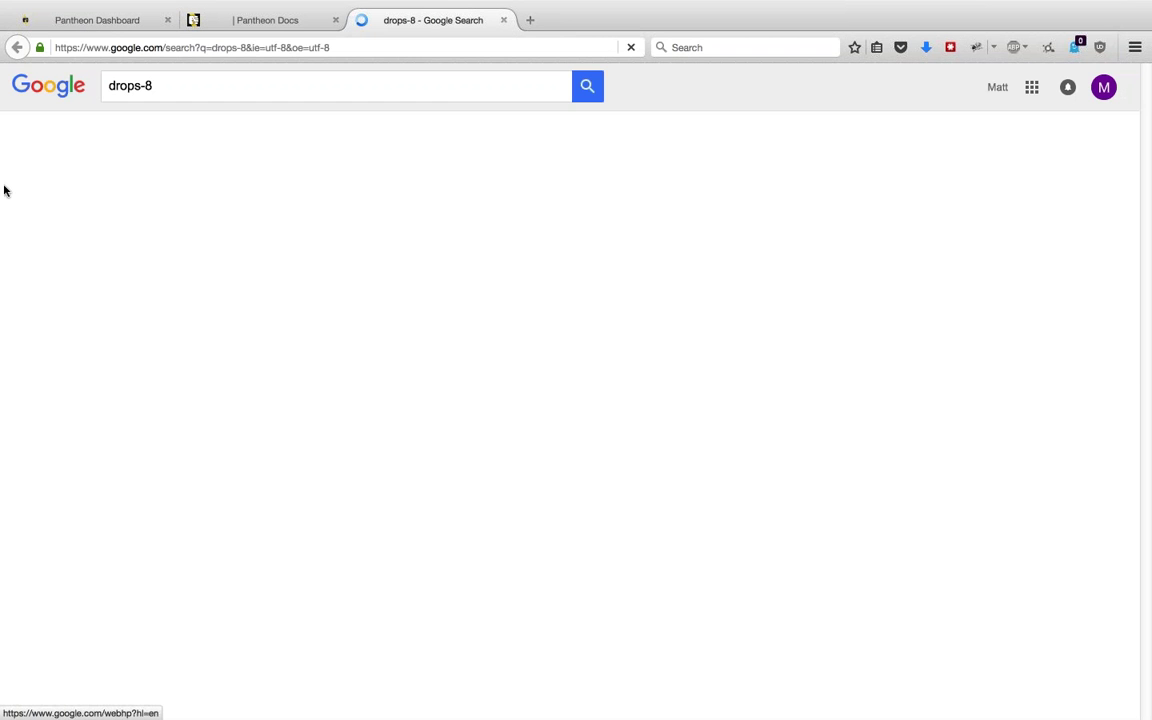
{"action": "left_click", "coordinate": [330, 210]}
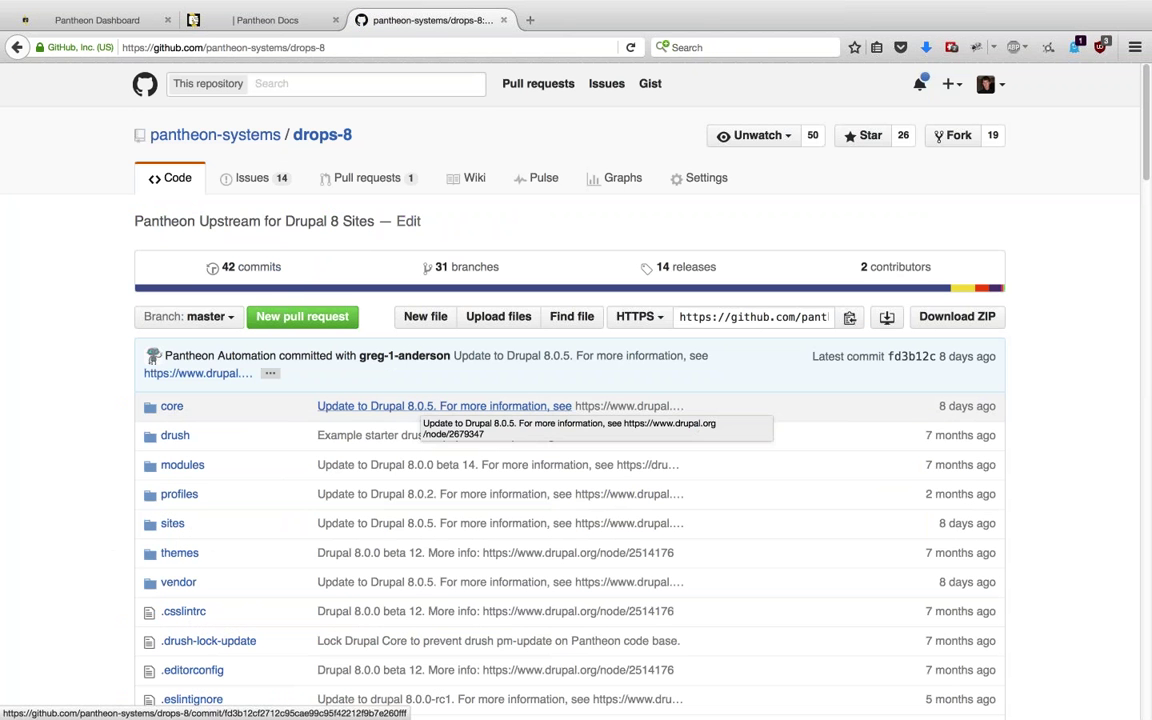
- Open the settings.php file in the repository's sites/default folder
{"action": "scroll", "coordinate": [418, 405], "scroll_direction": "down", "scroll_amount": 2}
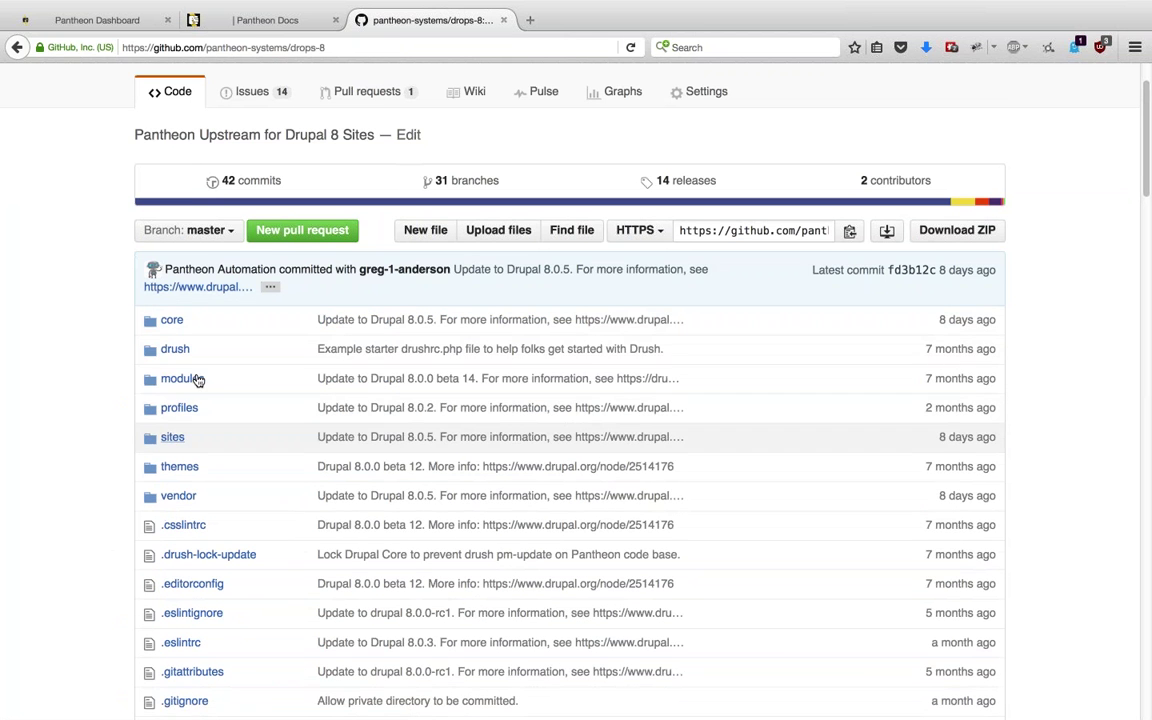
{"action": "left_click", "coordinate": [172, 437]}
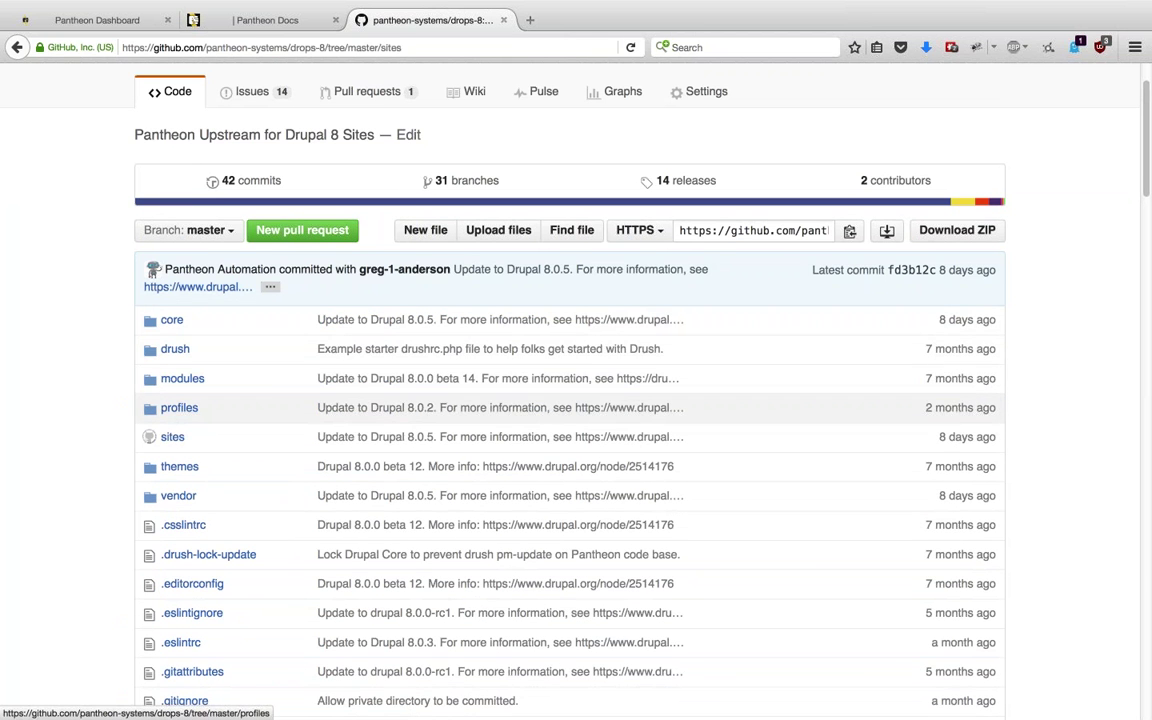
{"action": "left_click", "coordinate": [176, 338]}
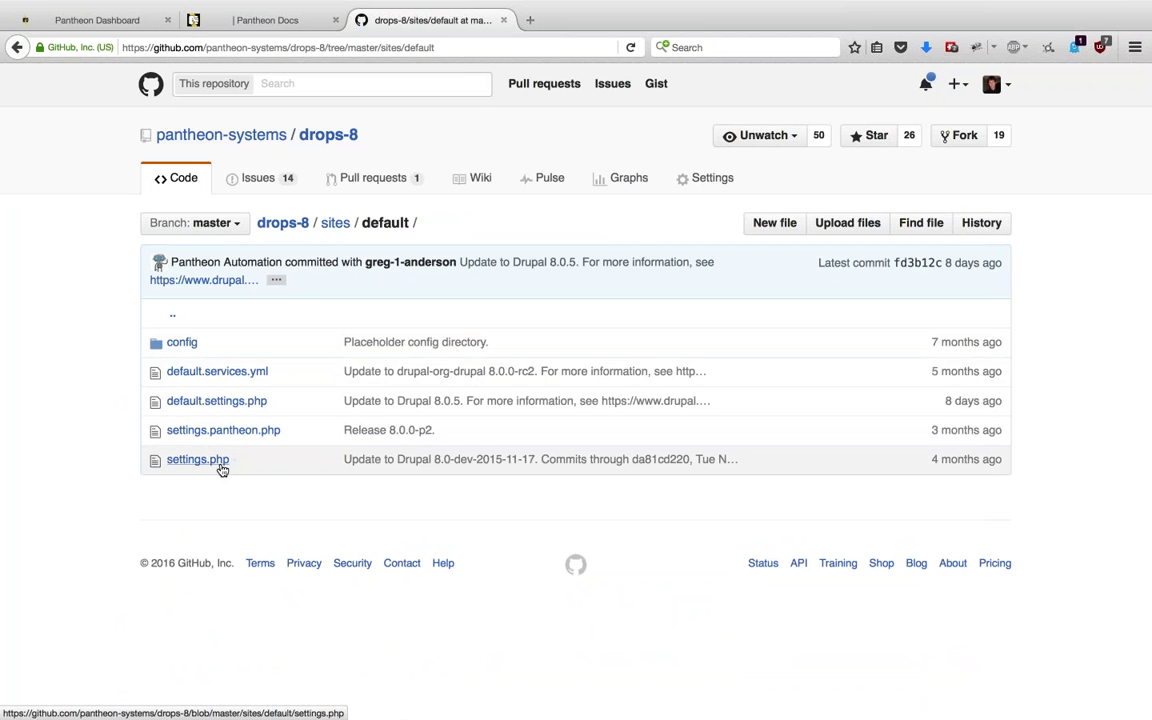
{"action": "left_click", "coordinate": [219, 462]}
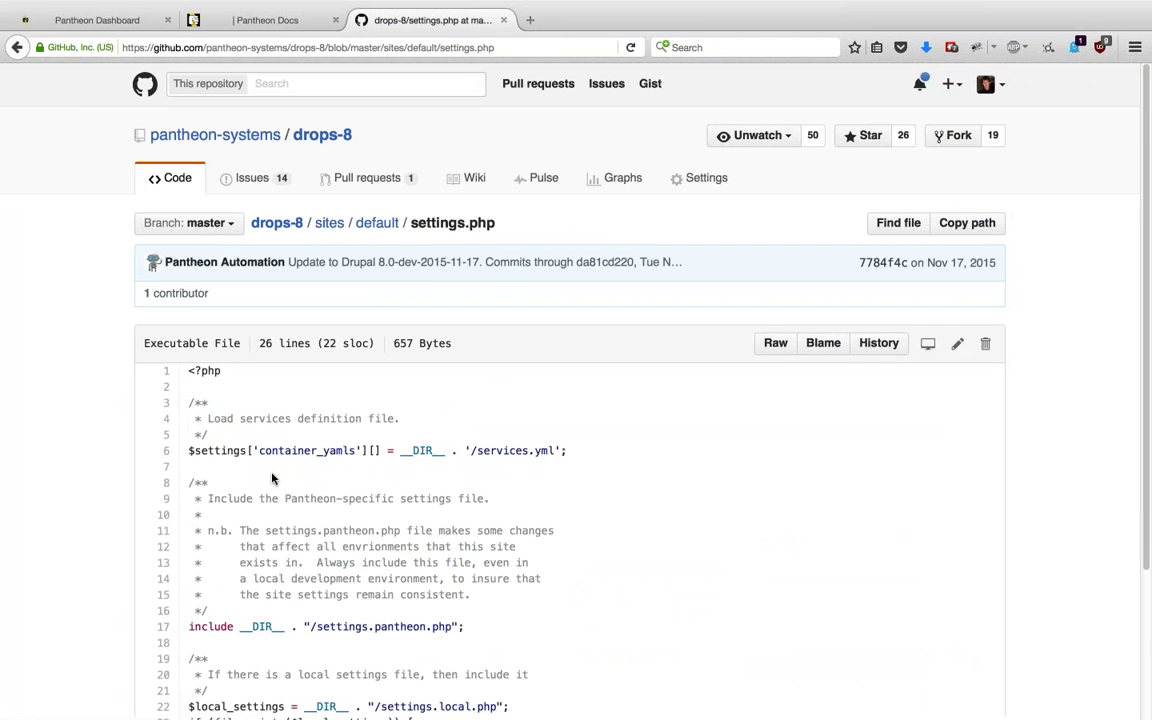
- Examine settings.php, focusing on the comment and include statement for the Pantheon-specific settings file
{"action": "scroll", "coordinate": [272, 478], "scroll_direction": "down", "scroll_amount": 4}
{"action": "left_click_drag", "start_coordinate": [259, 366], "coordinate": [261, 414]}
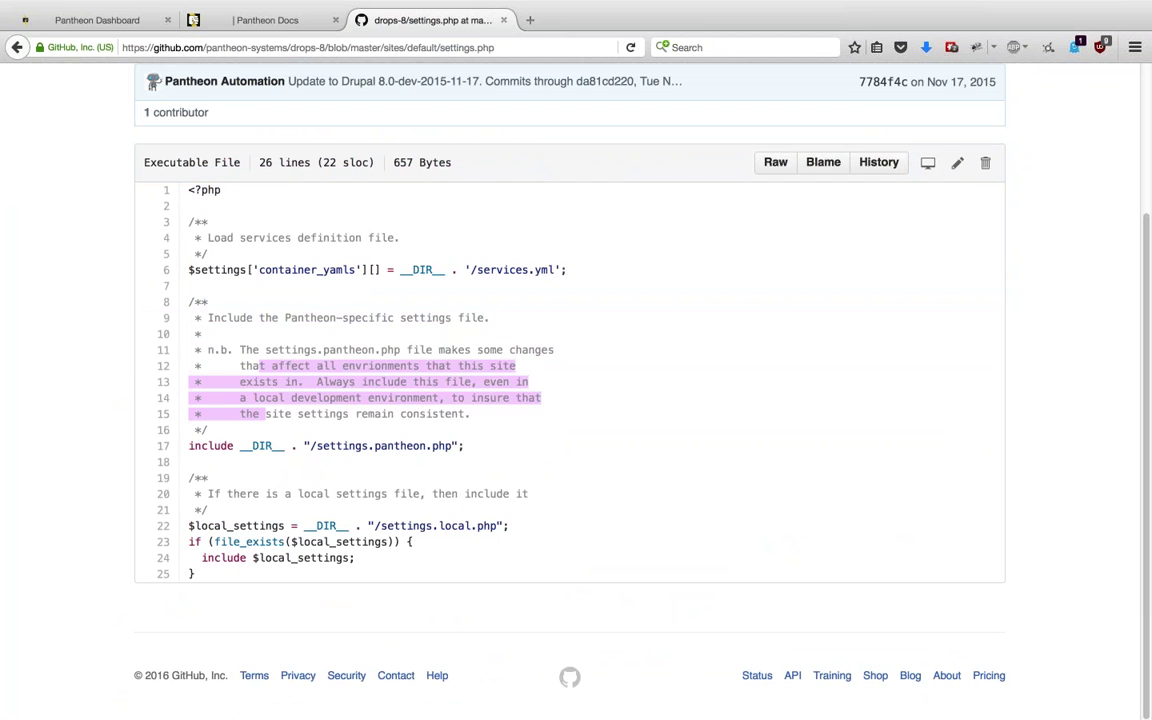
{"action": "left_click", "coordinate": [121, 248]}
{"action": "scroll", "coordinate": [570, 380], "scroll_direction": "up", "scroll_amount": 3}
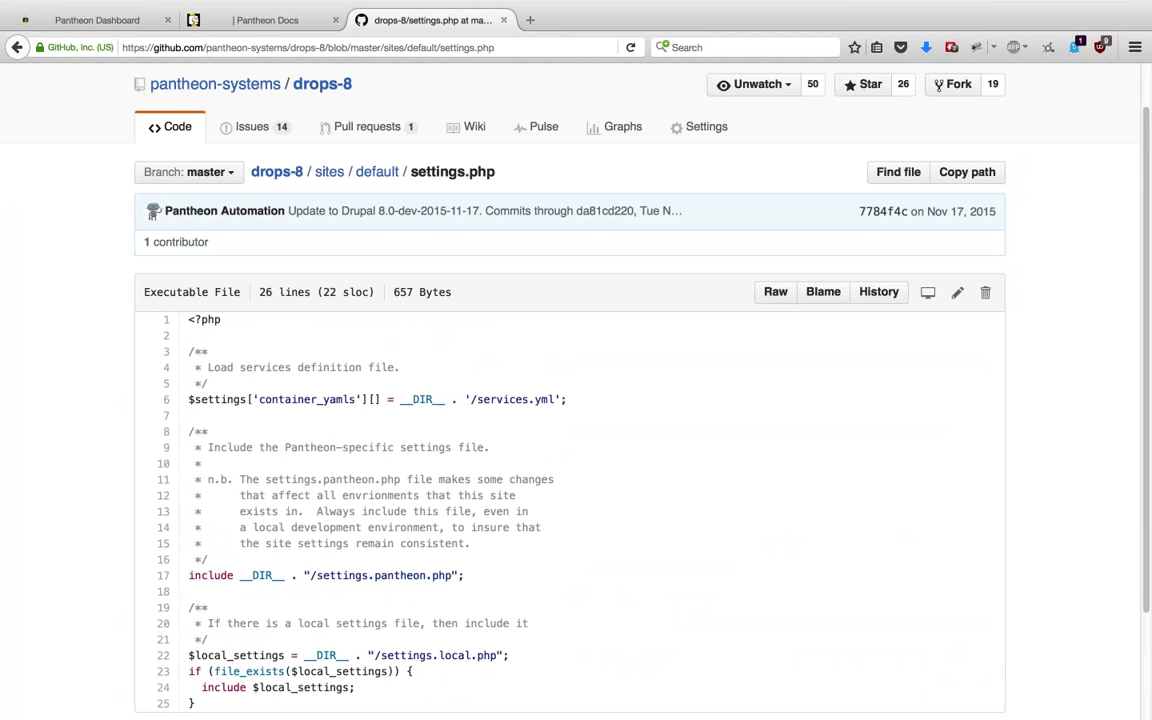
{"action": "scroll", "coordinate": [570, 380], "scroll_direction": "up", "scroll_amount": 1}
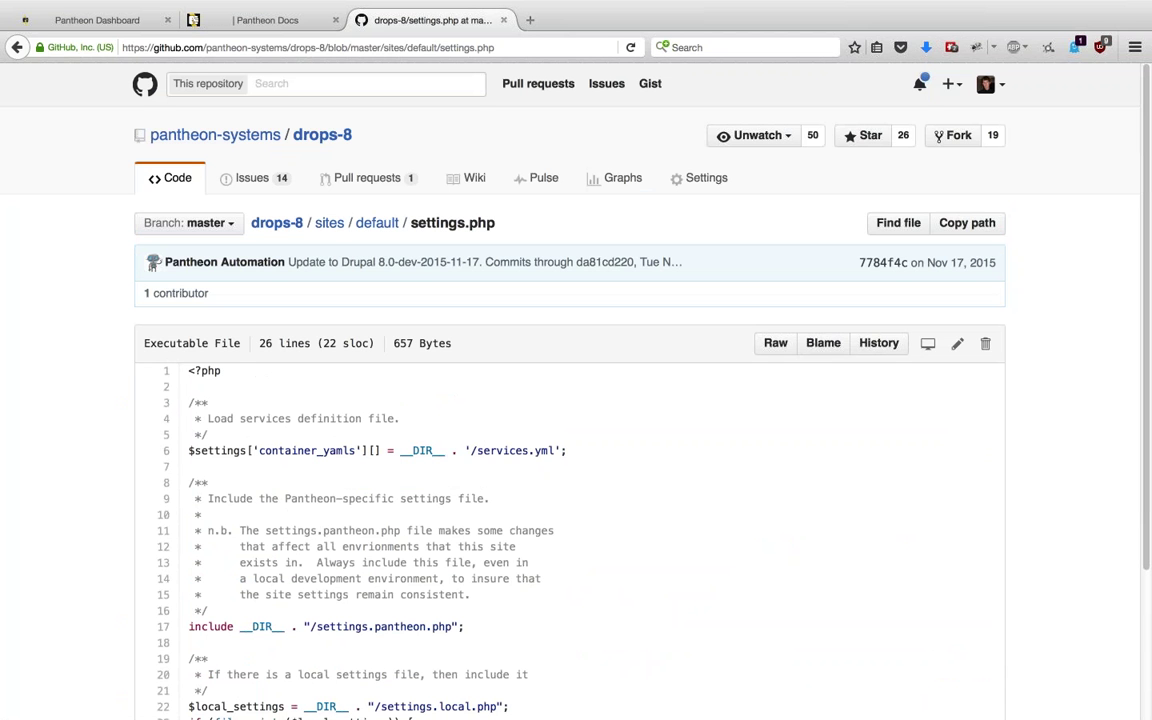
{"action": "scroll", "coordinate": [570, 450], "scroll_direction": "down", "scroll_amount": 2}
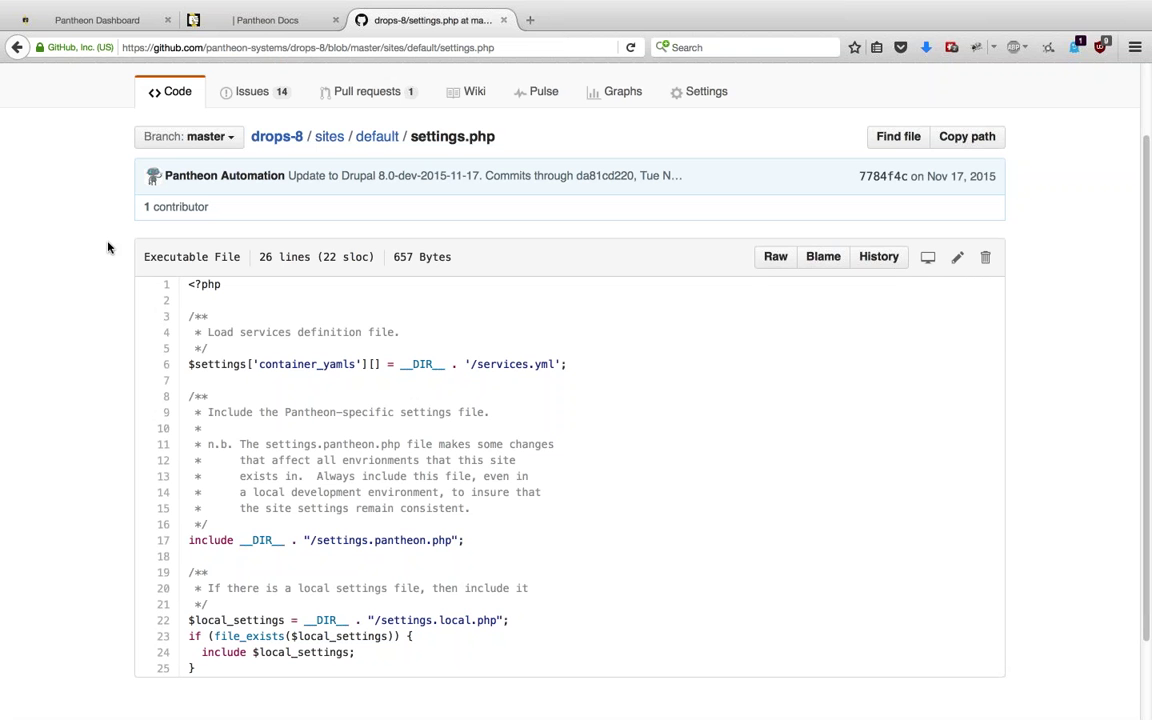
{"action": "scroll", "coordinate": [108, 247], "scroll_direction": "up", "scroll_amount": 3}
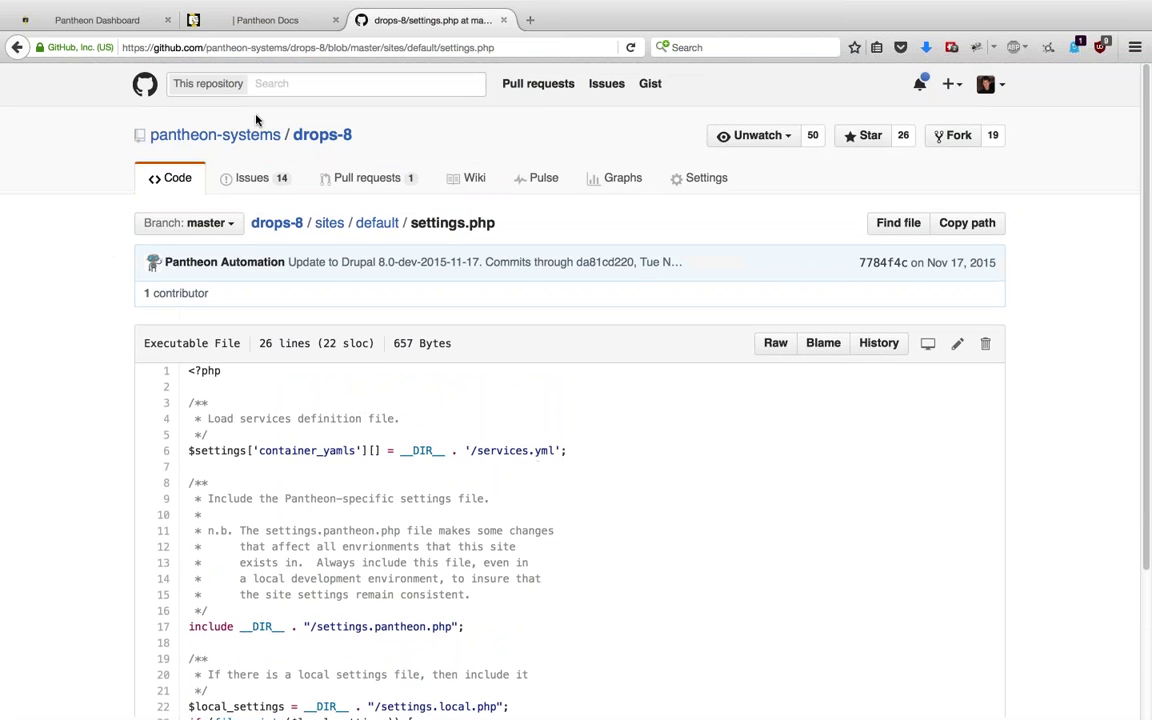
- Highlight the $local_settings line that points to settings.local.php at the end of the file
{"action": "scroll", "coordinate": [442, 247], "scroll_direction": "down", "scroll_amount": 5}
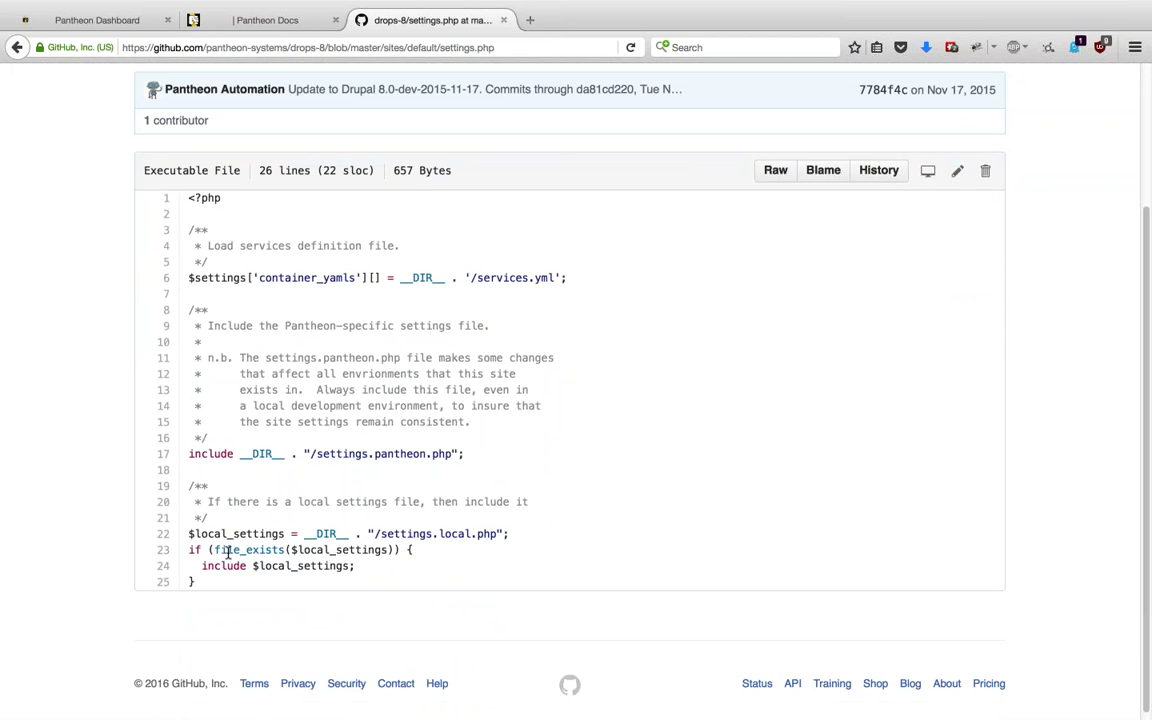
{"action": "left_click_drag", "start_coordinate": [190, 533], "coordinate": [196, 582]}
{"action": "left_click_drag", "start_coordinate": [537, 535], "coordinate": [537, 535]}
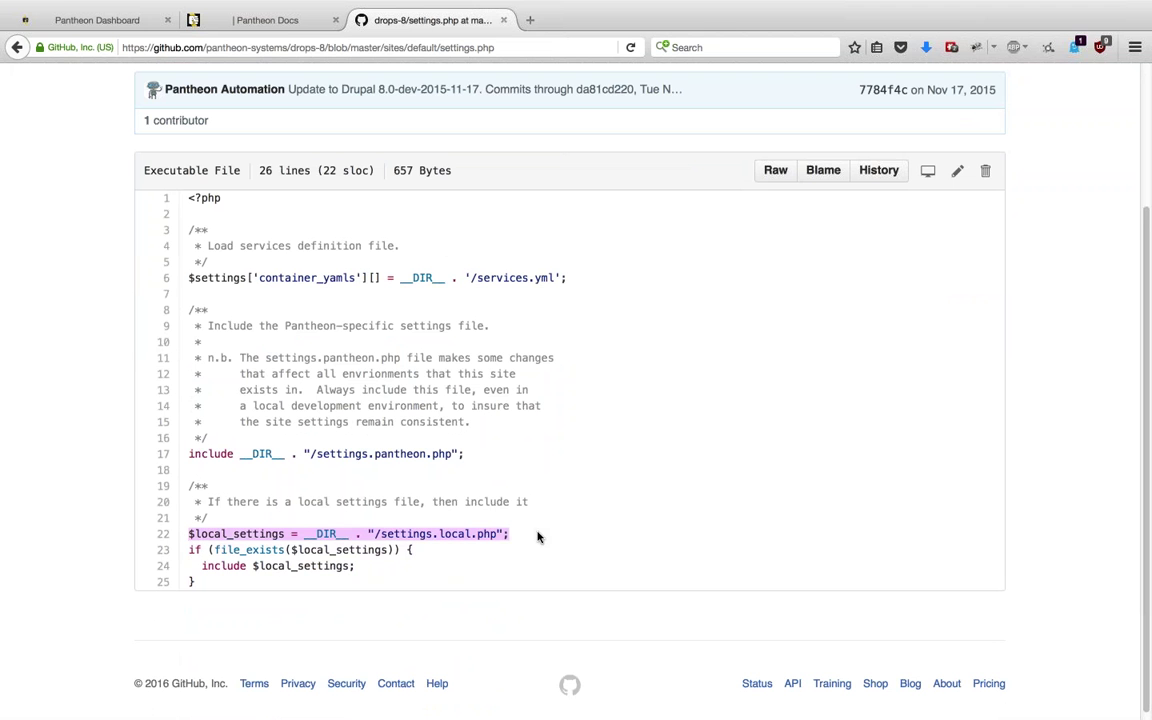
- Highlight the file name settings.pantheon.php and then settings.local.php in the code of settings.php
{"action": "left_click", "coordinate": [275, 548]}
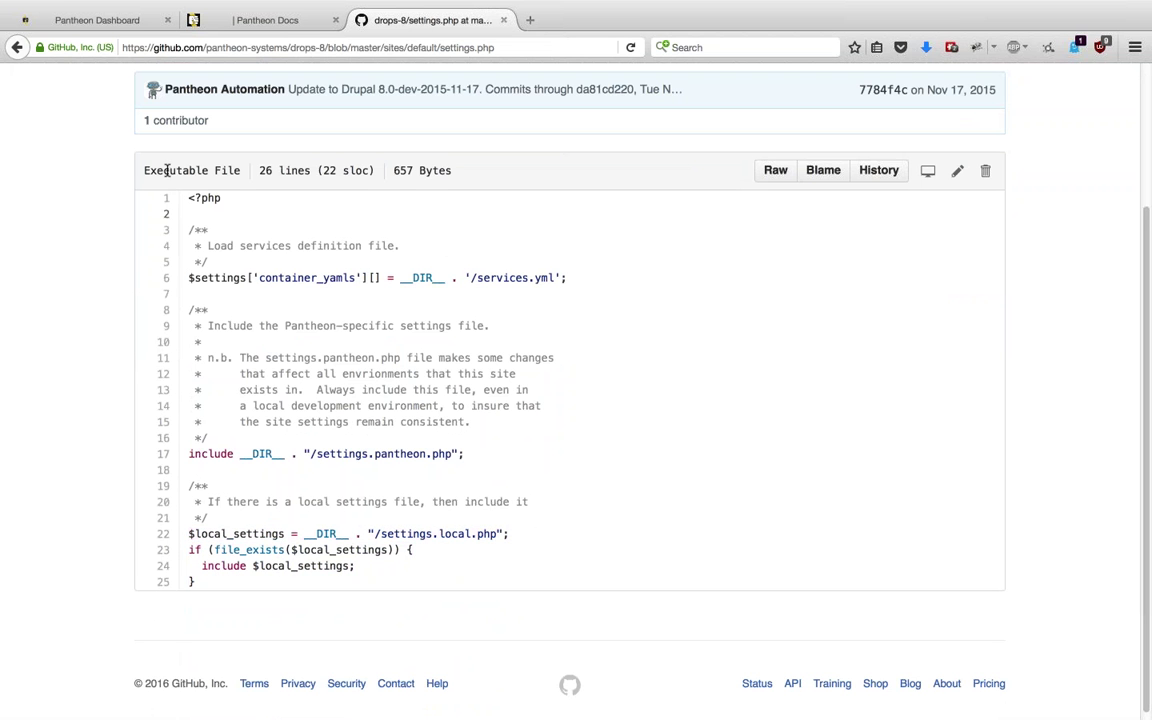
{"action": "left_click_drag", "start_coordinate": [312, 452], "coordinate": [453, 450]}
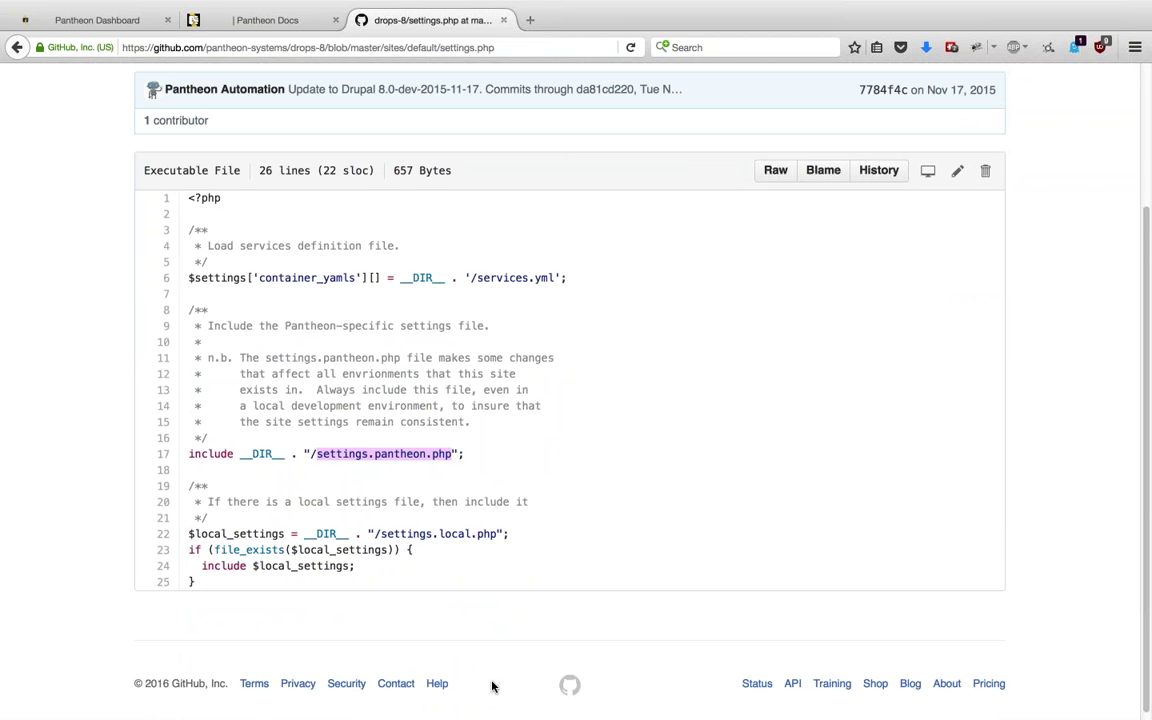
{"action": "left_click_drag", "start_coordinate": [377, 537], "coordinate": [493, 538]}
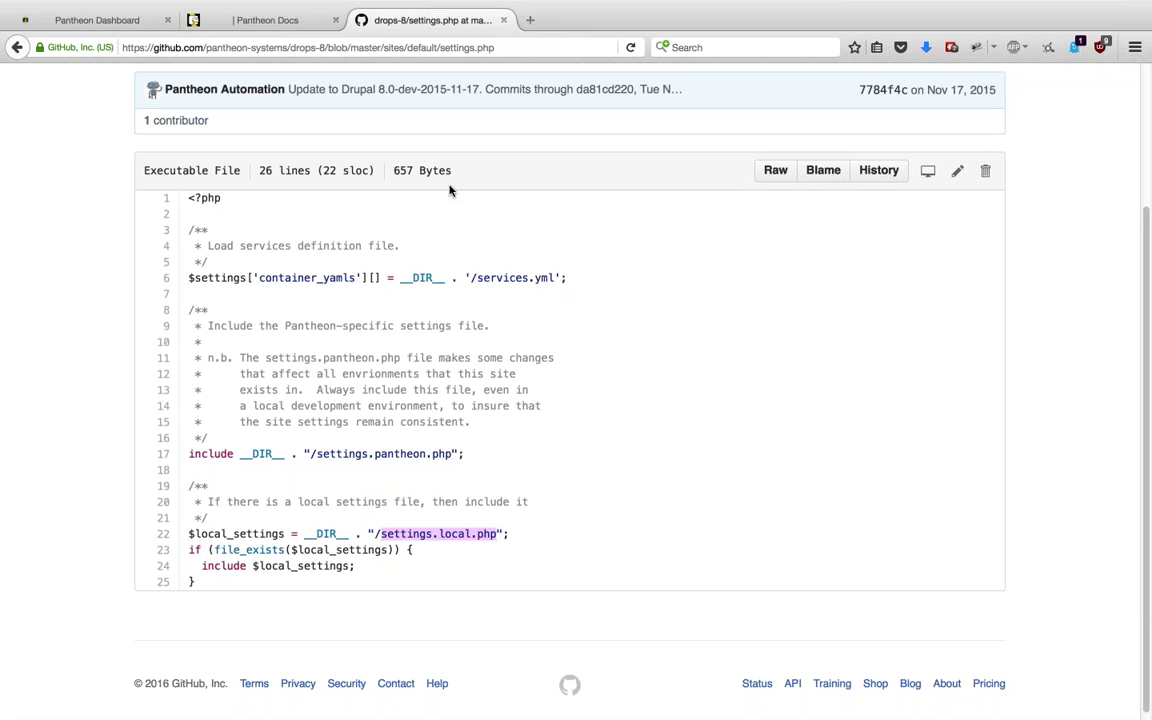
- Return to the Pantheon Dashboard and open the database and files import tool for the Dev environment
{"action": "left_click", "coordinate": [61, 31]}
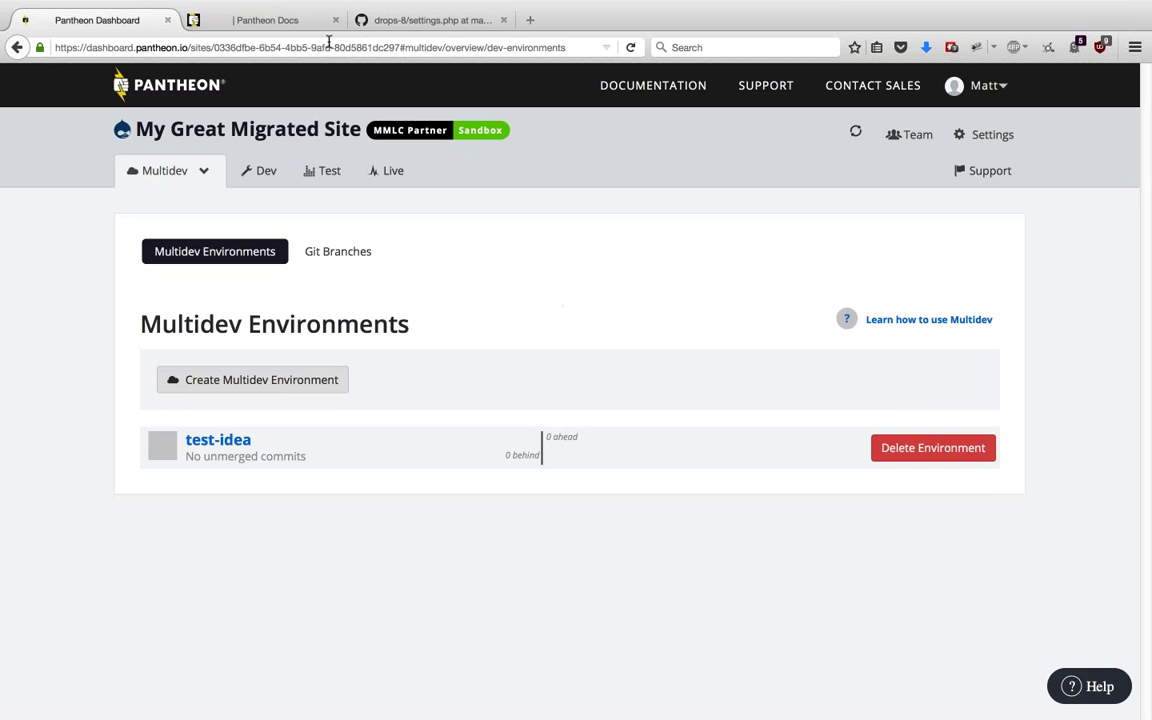
{"action": "left_click", "coordinate": [258, 171]}
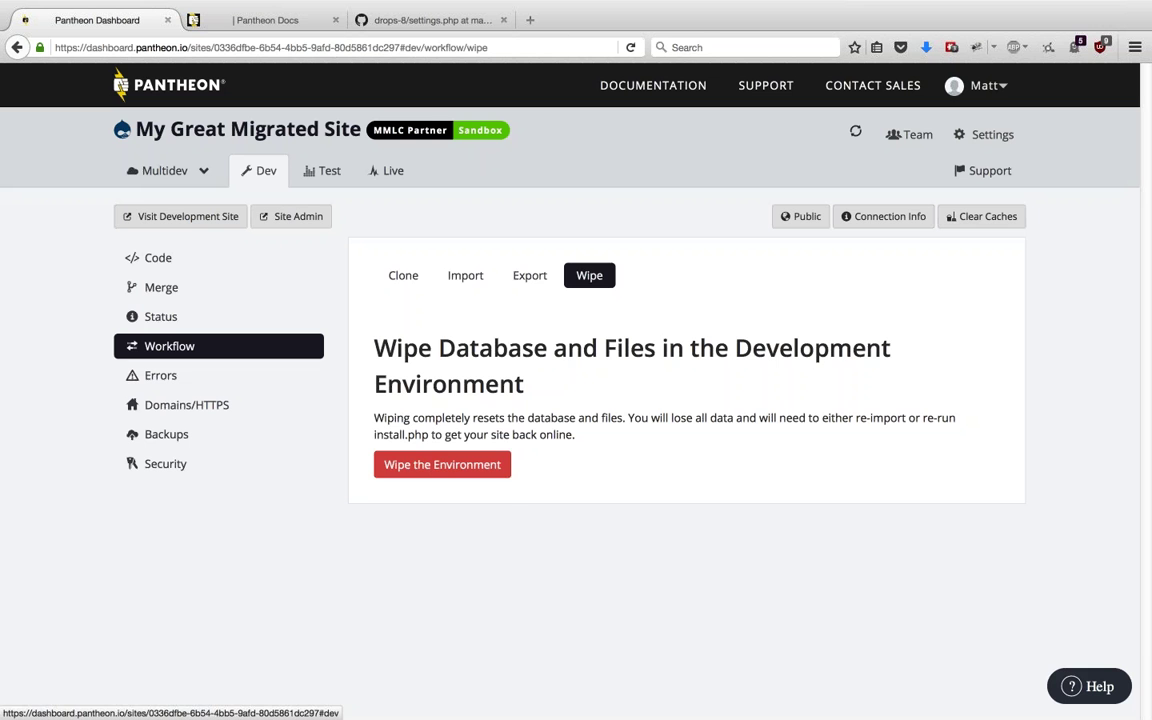
{"action": "left_click", "coordinate": [465, 275]}
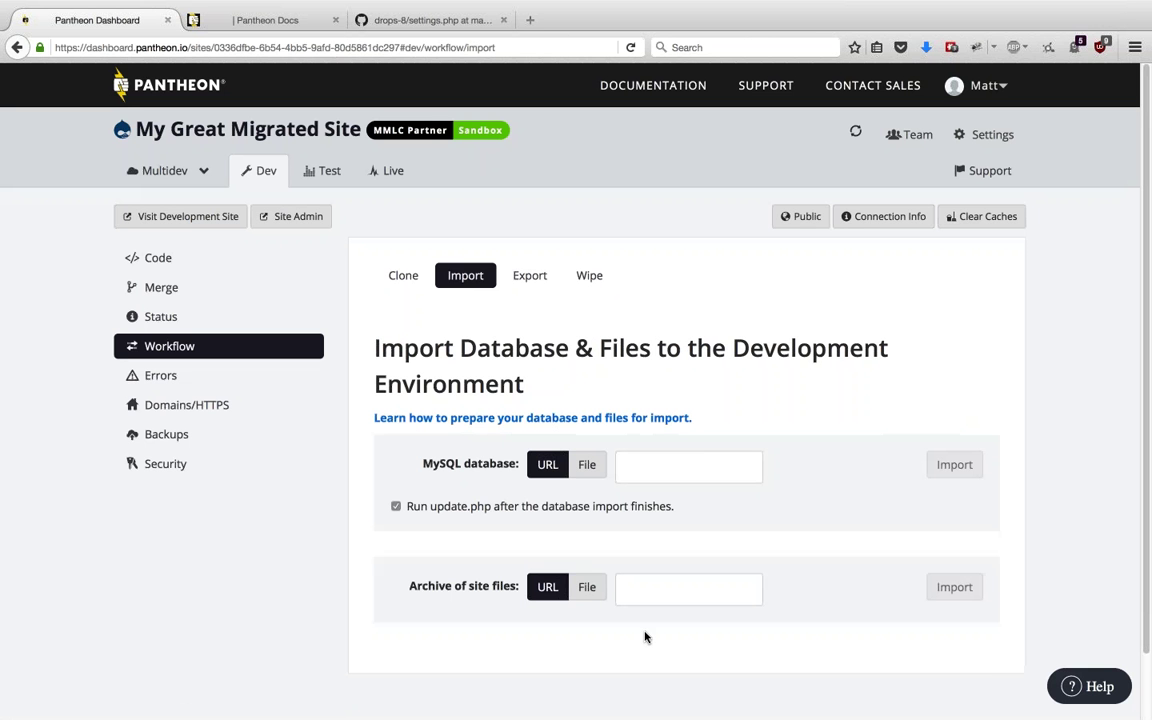
- Highlight the "Archive of site files" label and view its File upload option before returning it to URL
{"action": "left_click_drag", "start_coordinate": [409, 587], "coordinate": [516, 595]}
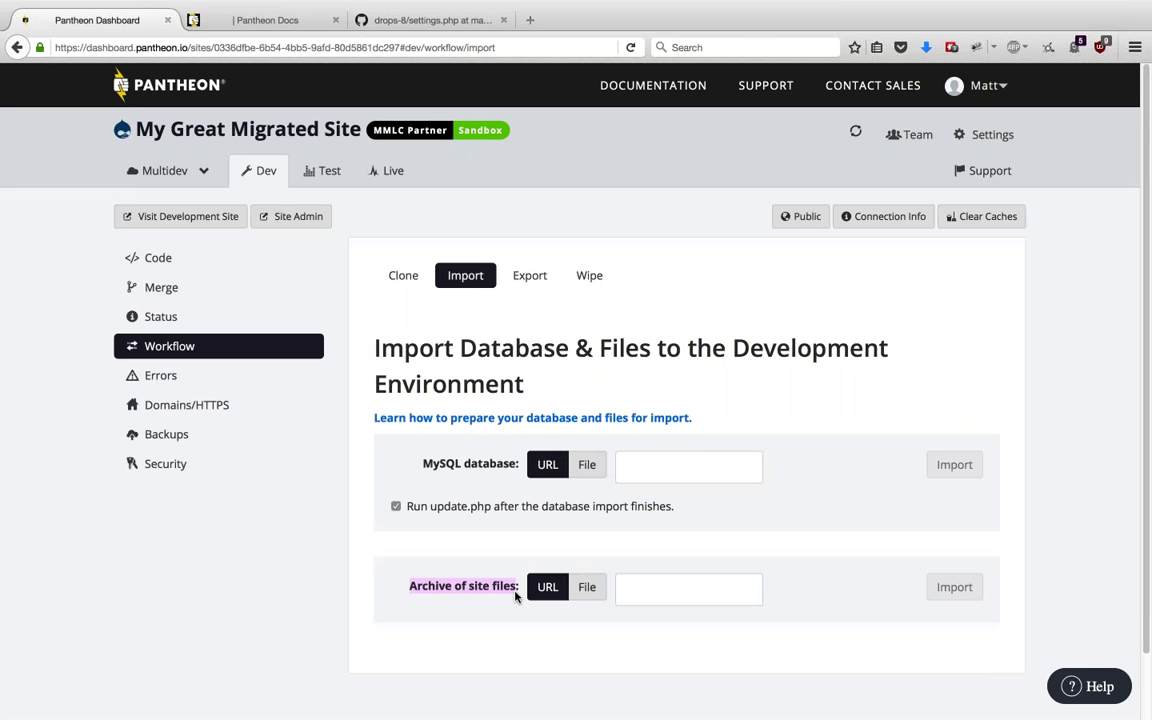
{"action": "left_click", "coordinate": [588, 588]}
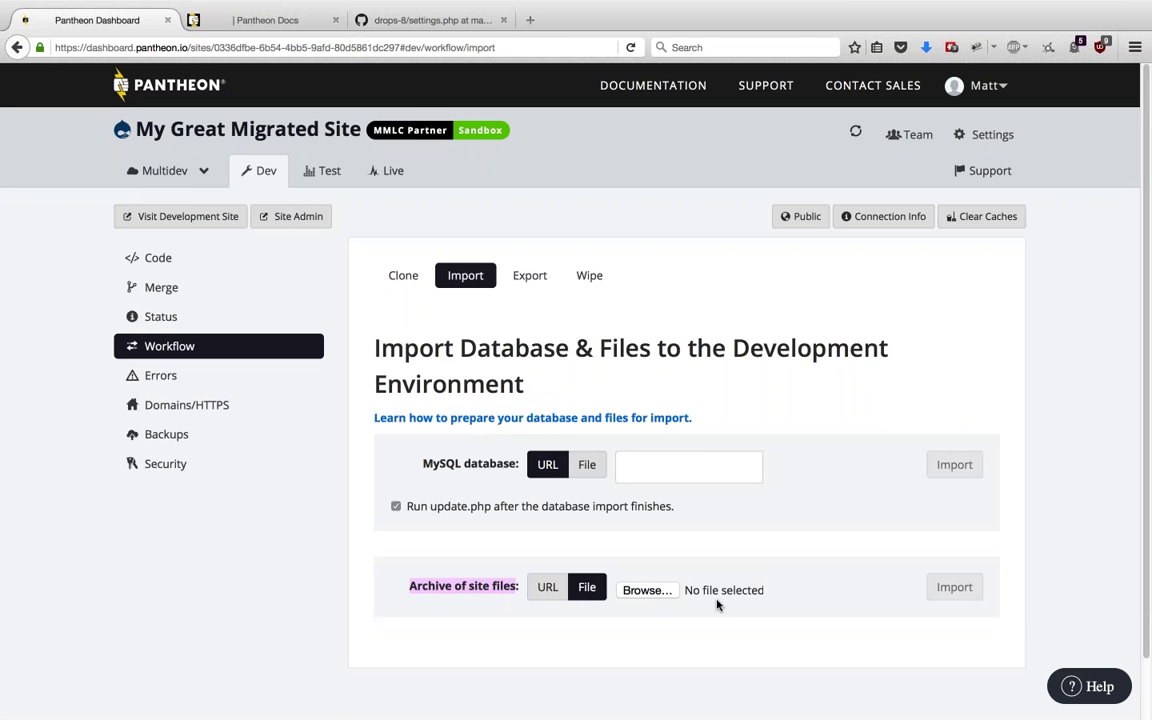
{"action": "left_click", "coordinate": [550, 588]}
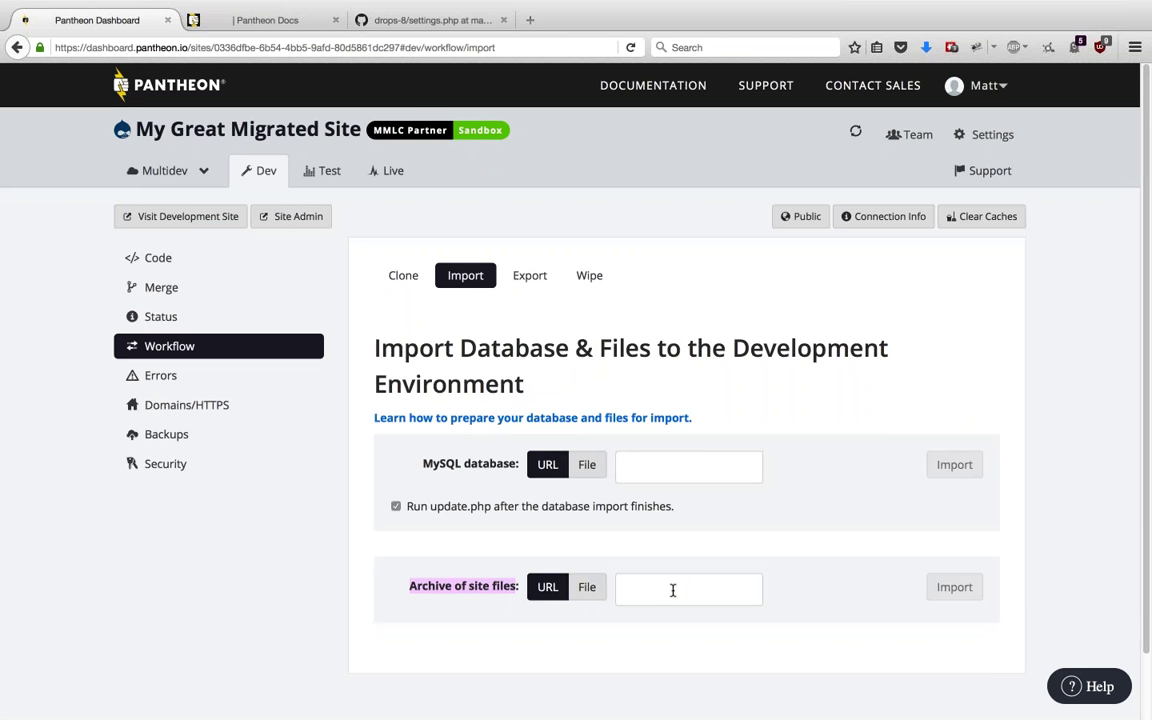
- Open the linked guide on preparing the database and files for import in a new tab and skim its import instructions
{"action": "middle_click", "coordinate": [468, 418]}
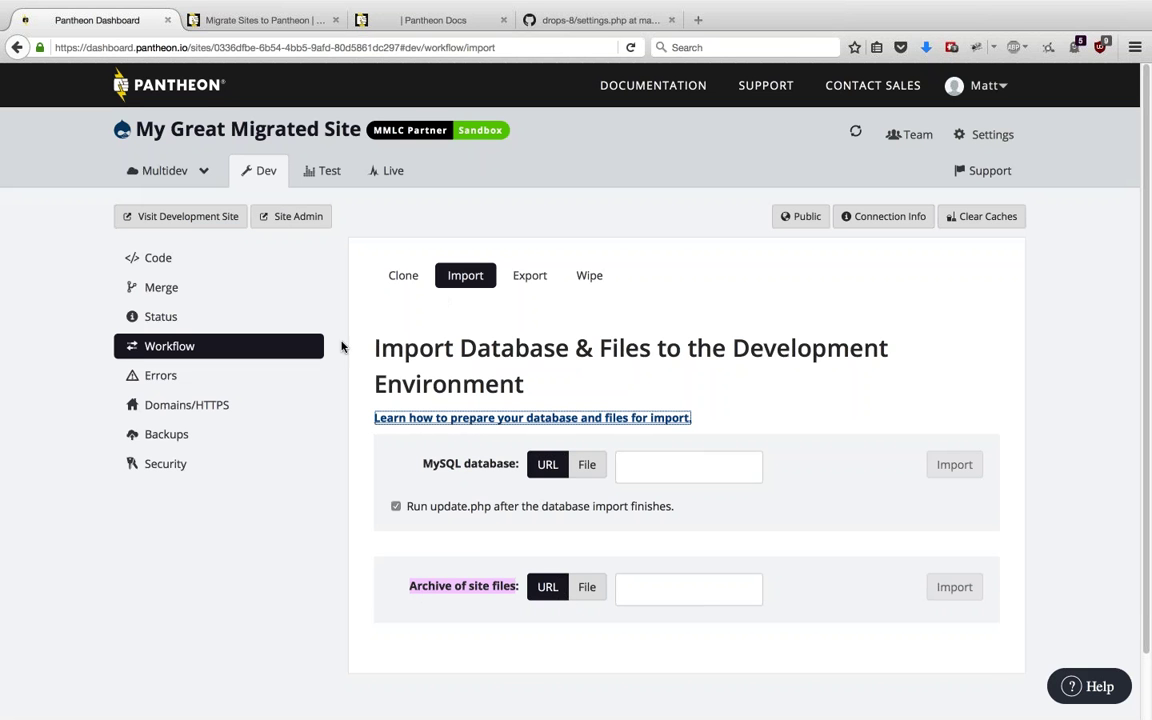
{"action": "left_click", "coordinate": [215, 30]}
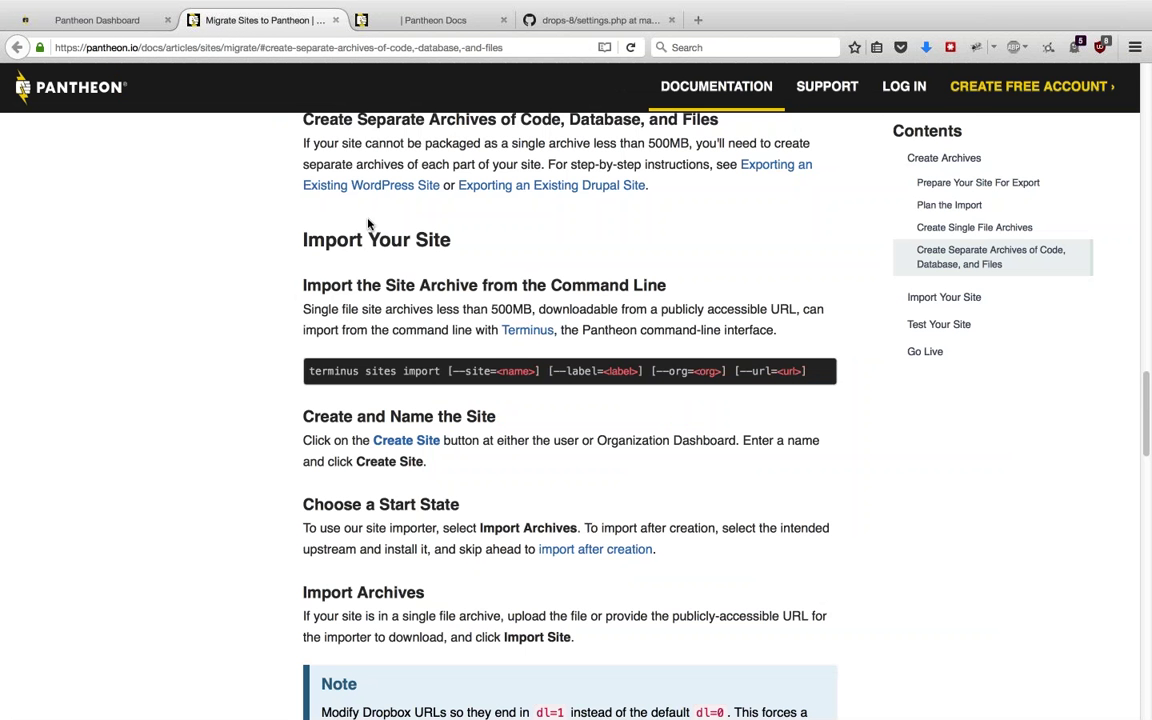
{"action": "scroll", "coordinate": [265, 150], "scroll_direction": "down", "scroll_amount": 6}
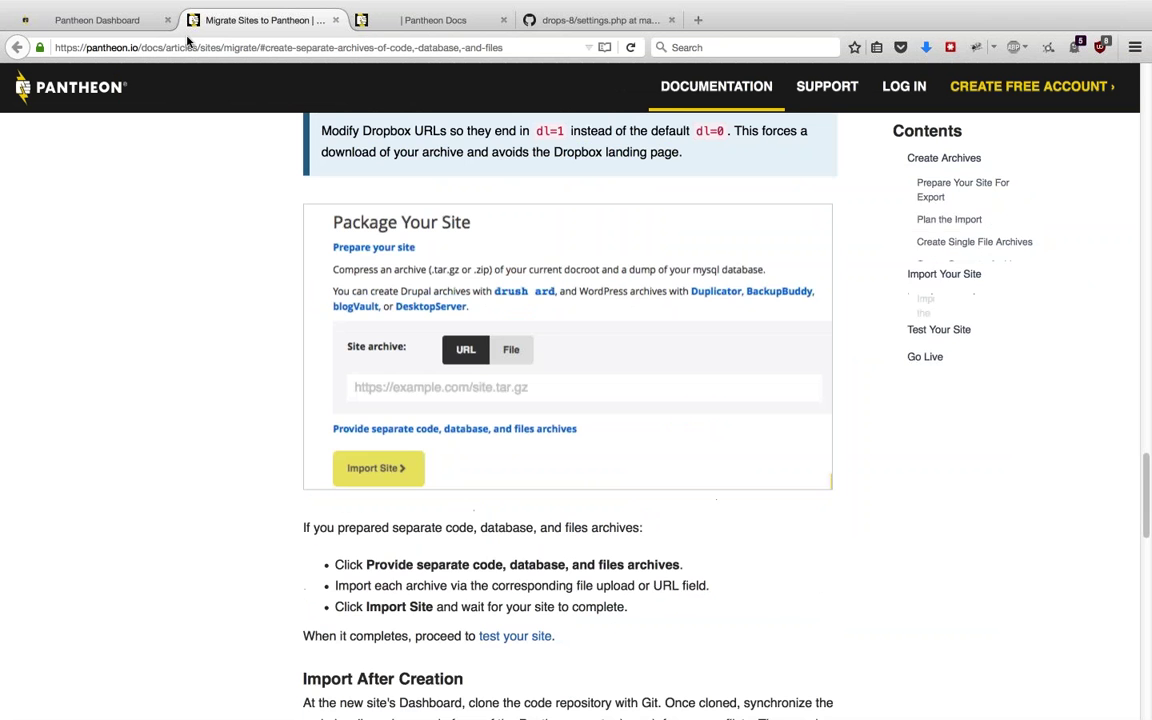
{"action": "scroll", "coordinate": [530, 410], "scroll_direction": "down", "scroll_amount": 6}
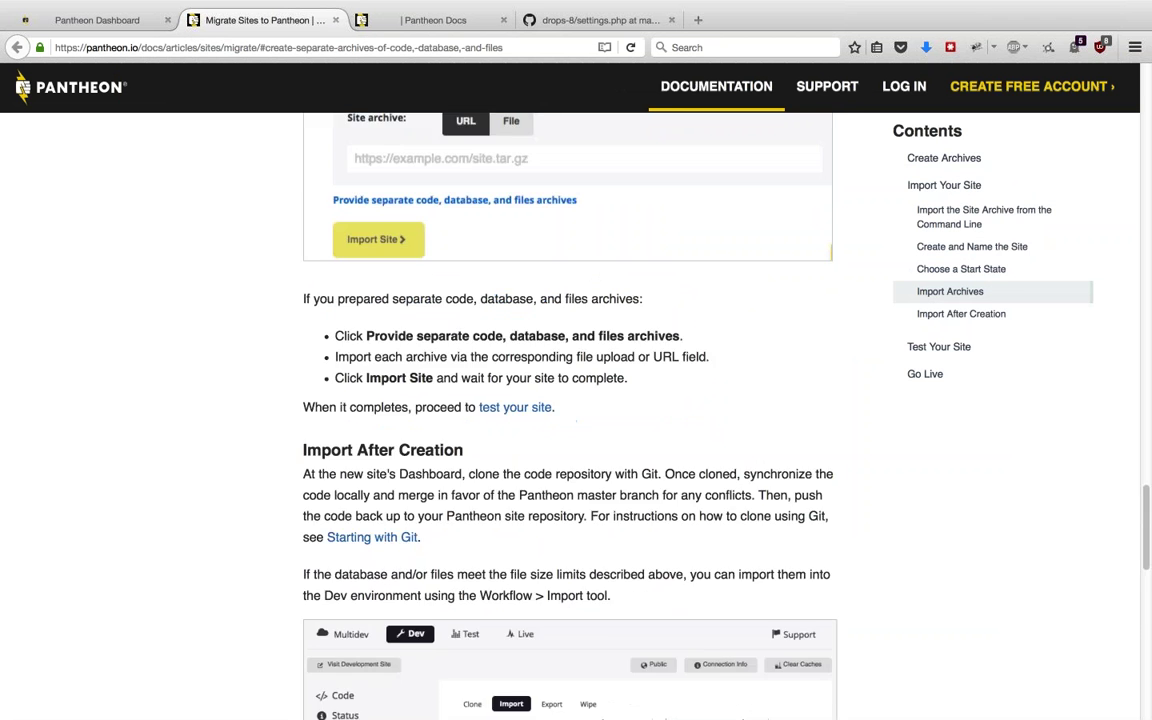
- Search the migration guide for "rsync" and open the "Migrate to Pantheon: Manual Site Import" article
{"action": "key", "text": "ctrl+f"}
{"action": "type", "text": "rsync"}
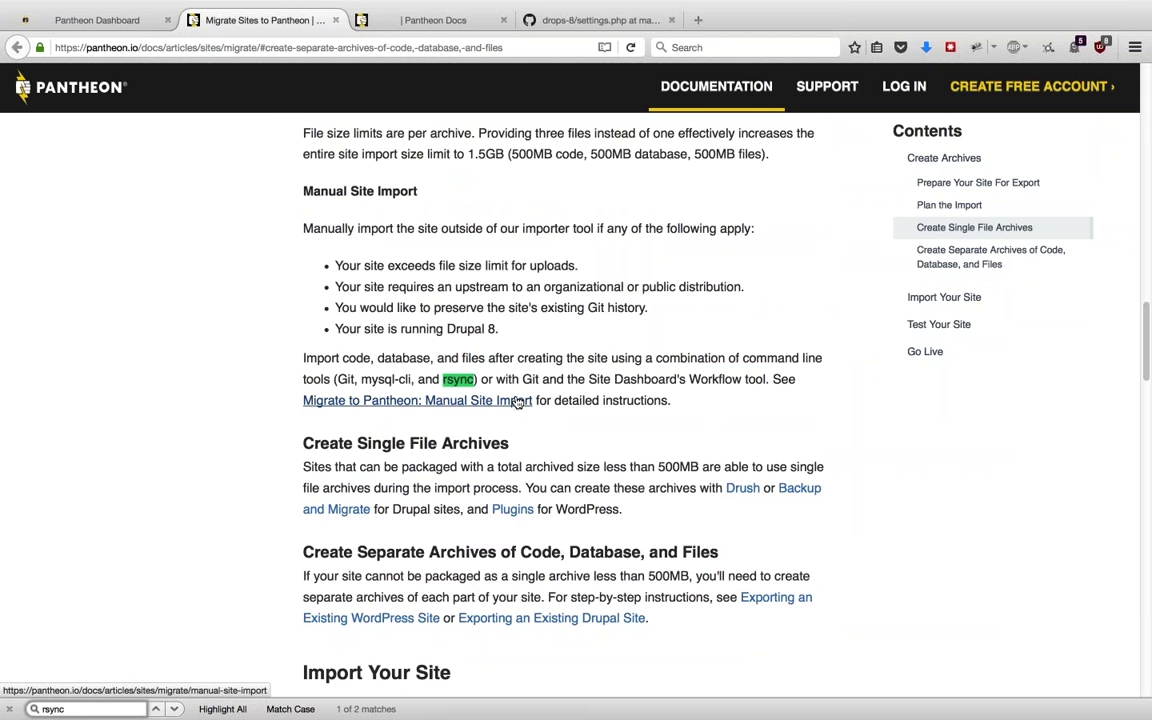
{"action": "key", "text": "Return"}
{"action": "left_click", "coordinate": [480, 441]}
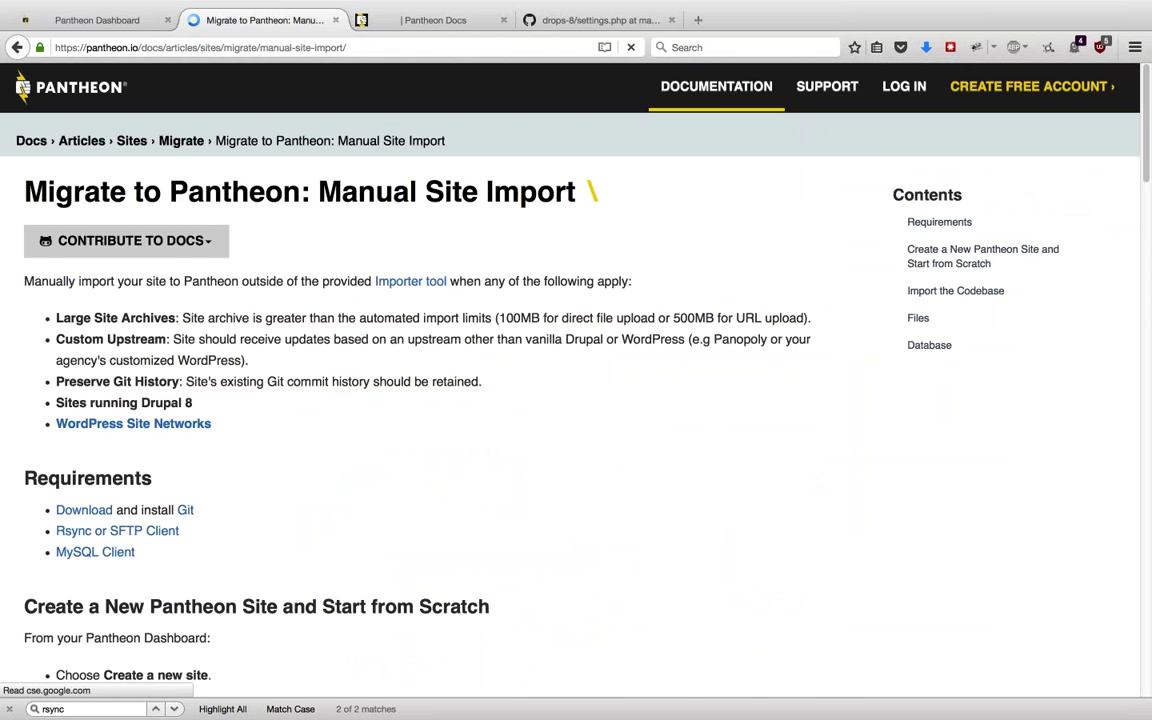
- Find the rsync mention in the manual import article's Files section and read the bash upload script there
{"action": "scroll", "coordinate": [450, 400], "scroll_direction": "down", "scroll_amount": 15}
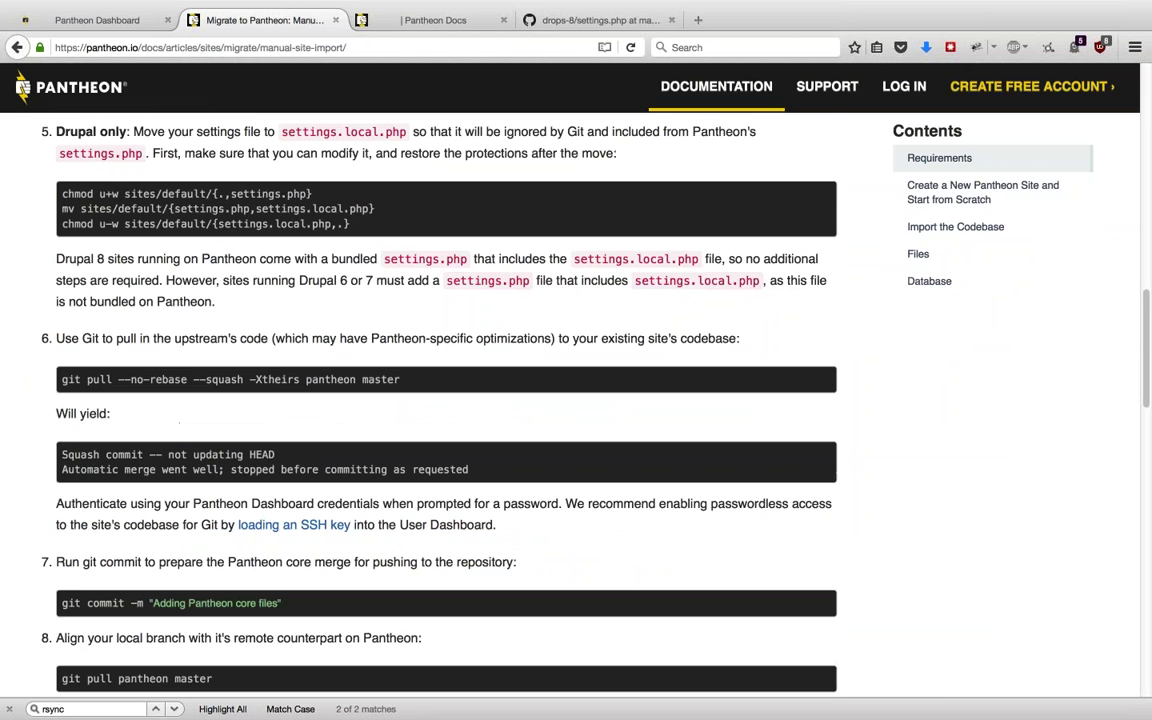
{"action": "key", "text": "Return"}
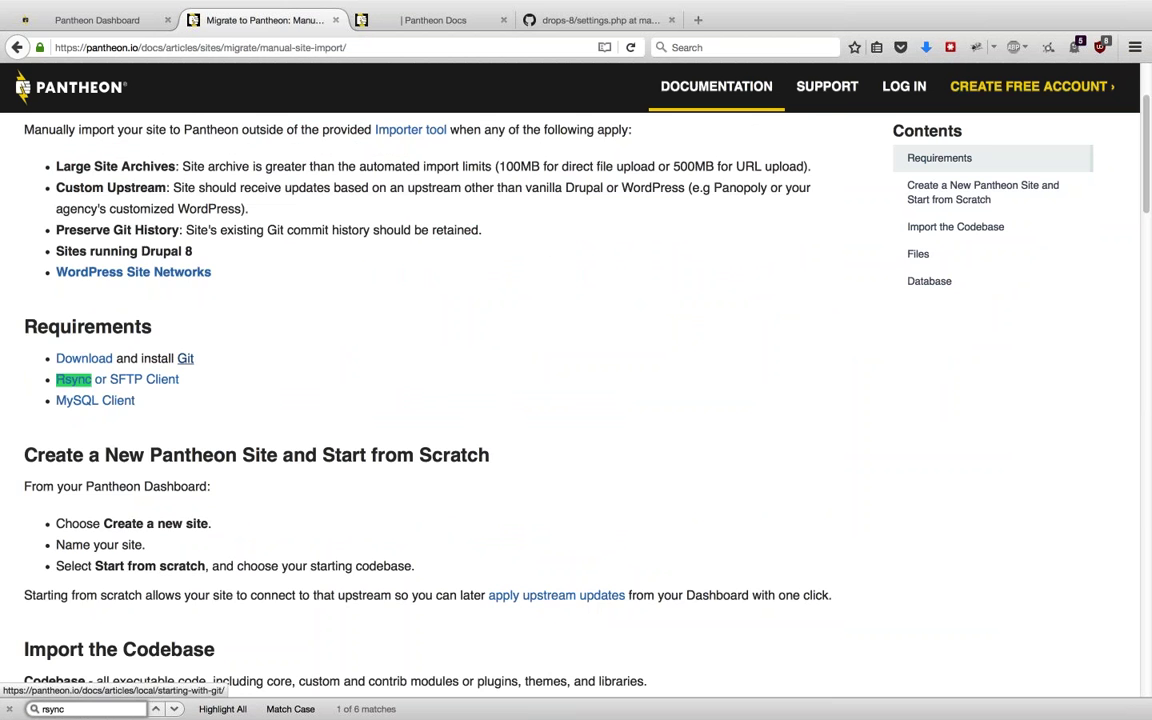
{"action": "key", "text": "Return"}
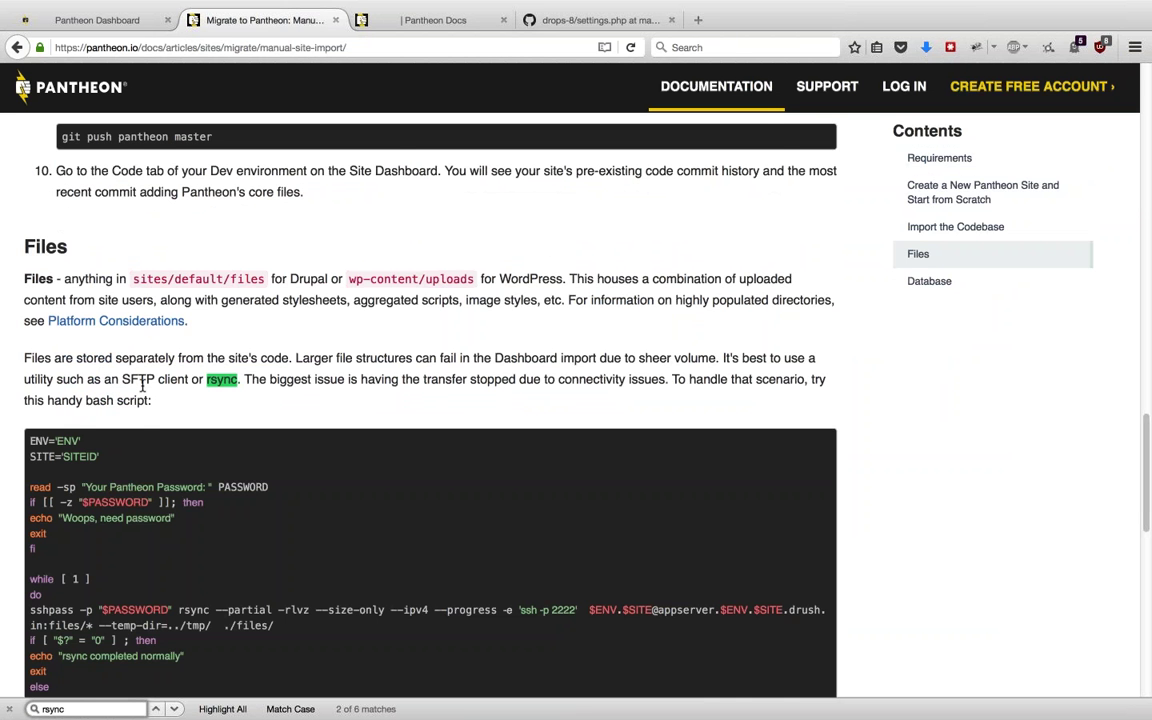
{"action": "scroll", "coordinate": [143, 385], "scroll_direction": "down", "scroll_amount": 3}
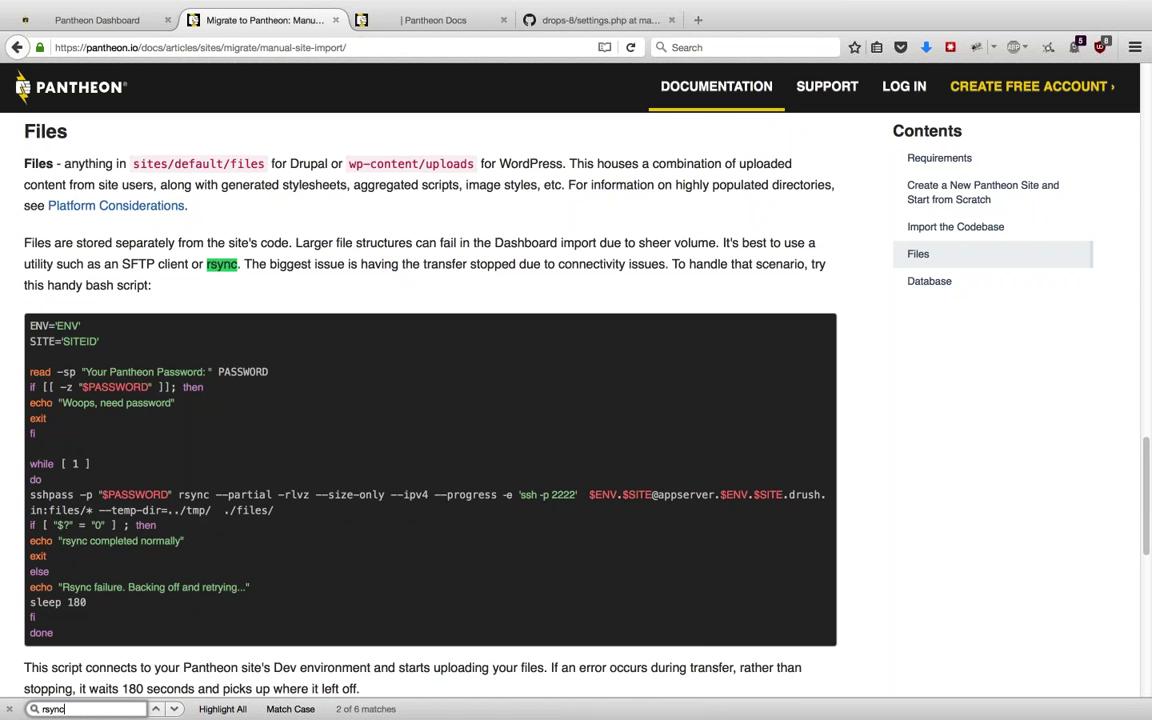
{"action": "scroll", "coordinate": [430, 400], "scroll_direction": "down", "scroll_amount": 1}
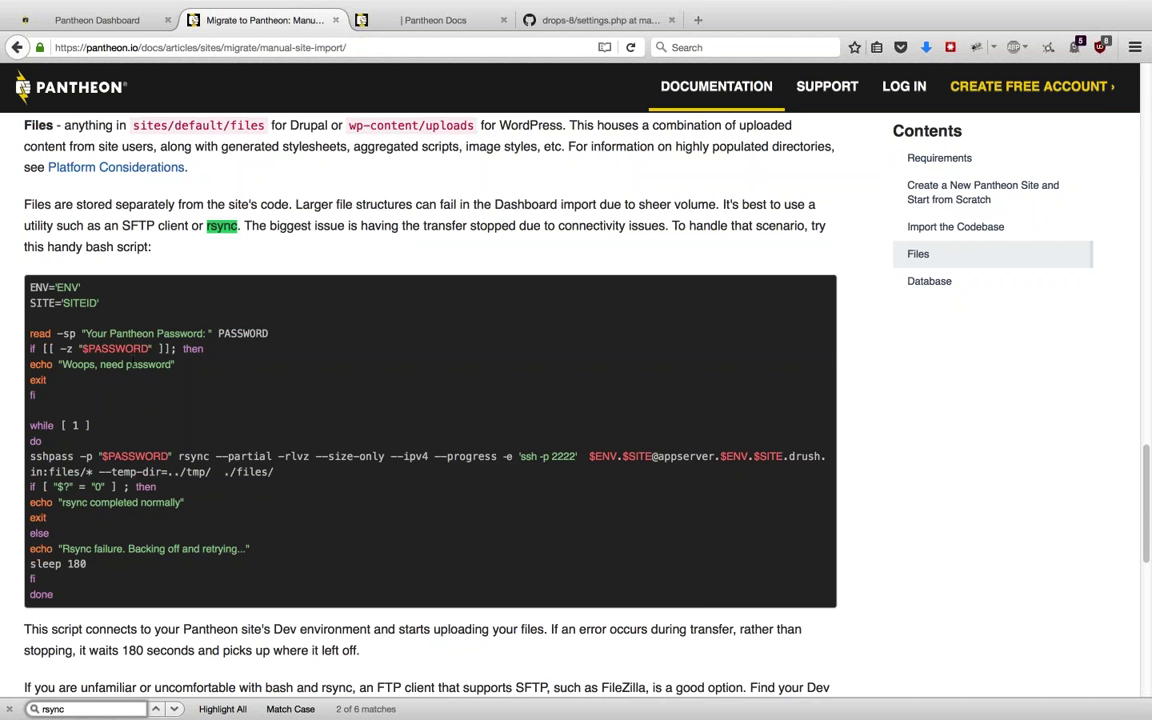
- Back in the Dashboard's import tool, view the File upload option for the MySQL database and return it to URL
{"action": "left_click", "coordinate": [110, 22]}
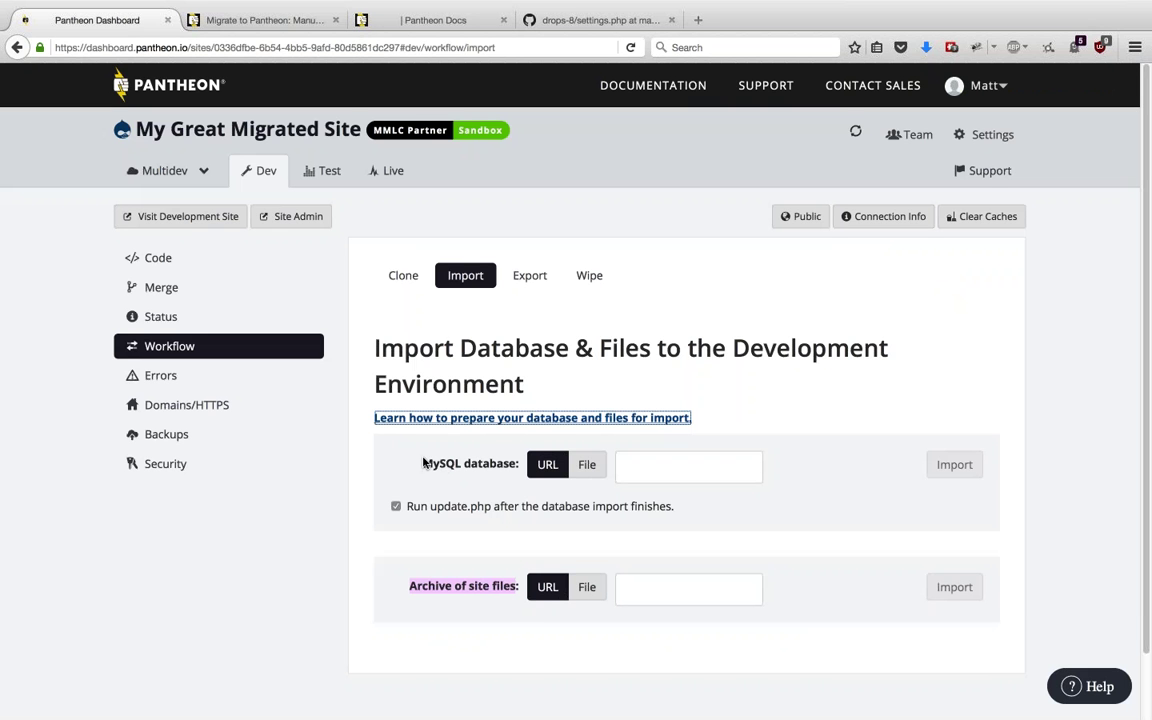
{"action": "left_click", "coordinate": [587, 466]}
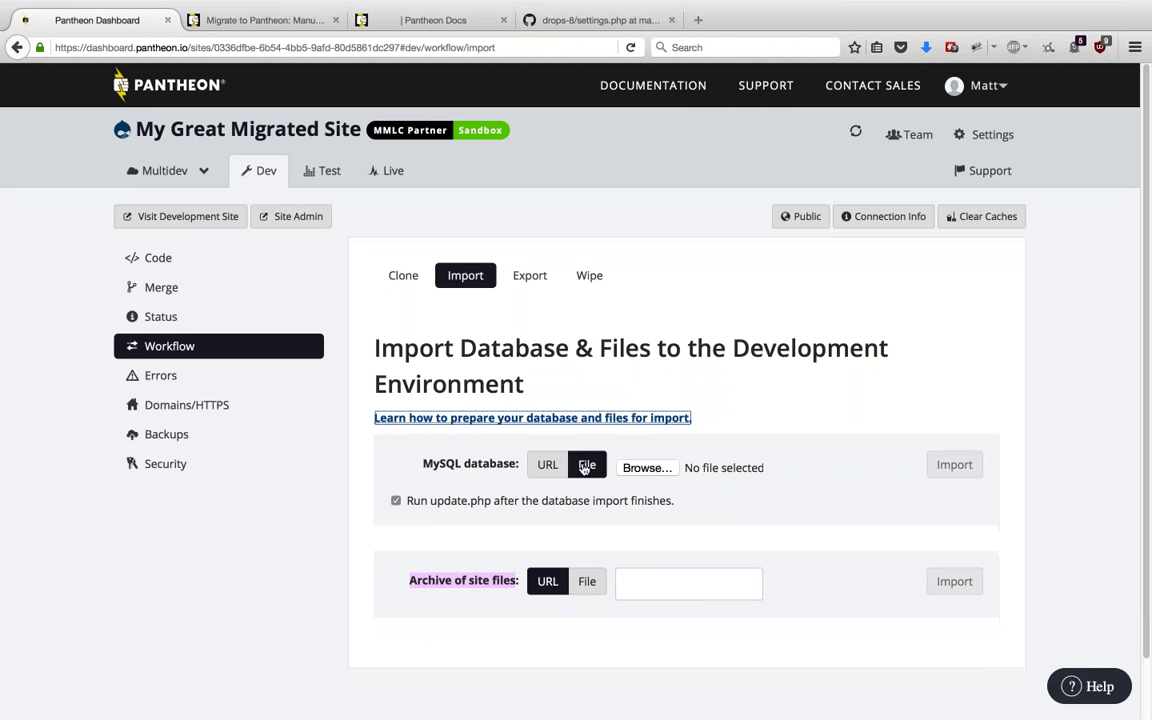
{"action": "left_click", "coordinate": [547, 464]}
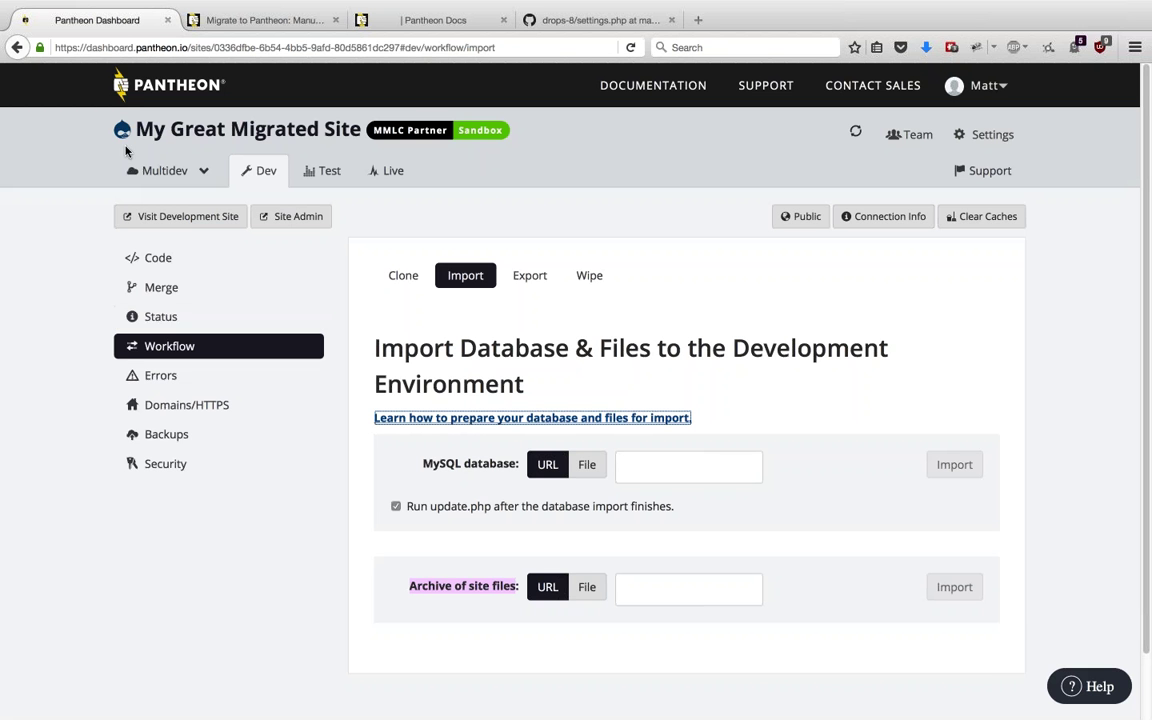
- Load the Drupal core usage statistics page at drupal.org/project/usage/drupal in the manual import article's tab
{"action": "left_click", "coordinate": [215, 22]}
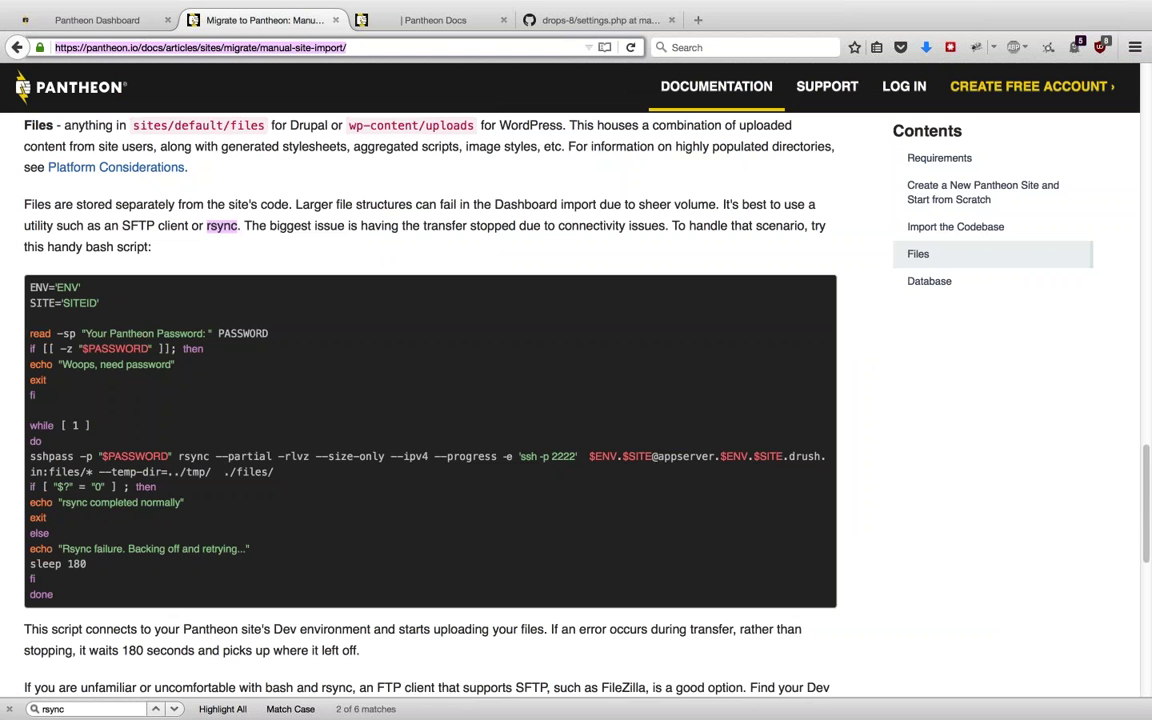
{"action": "key", "text": "super+l"}
{"action": "key", "text": "BackSpace"}
{"action": "type", "text": "drupal"}
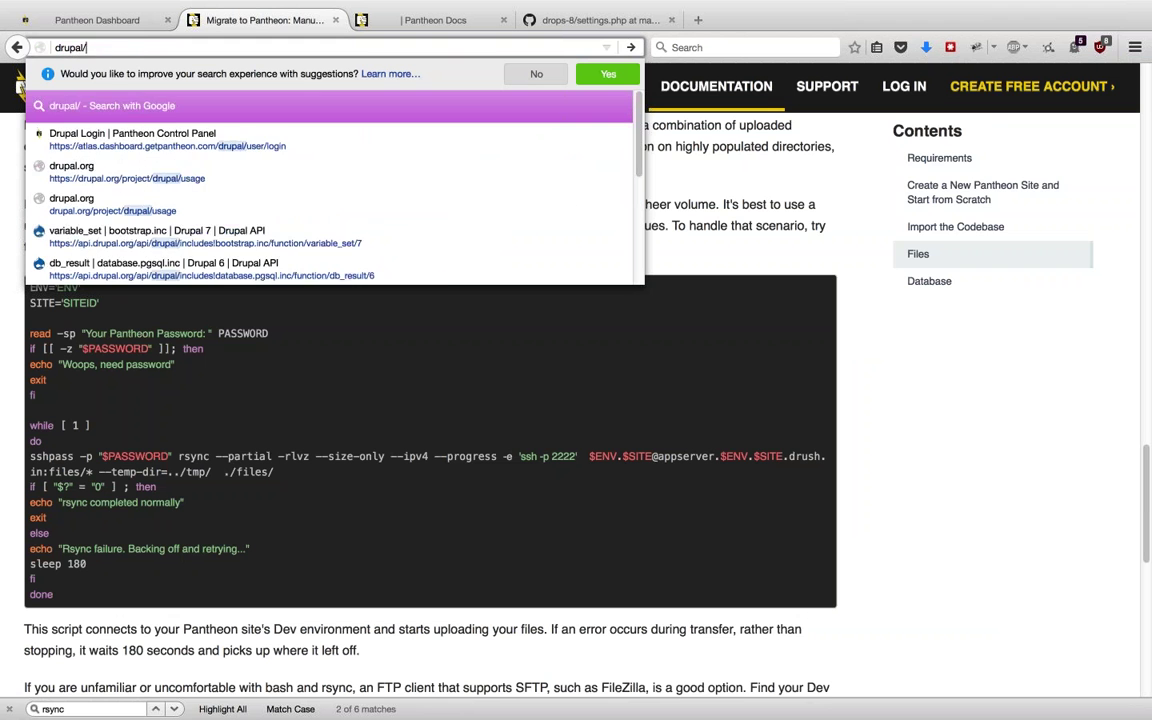
{"action": "type", "text": ".org/p"}
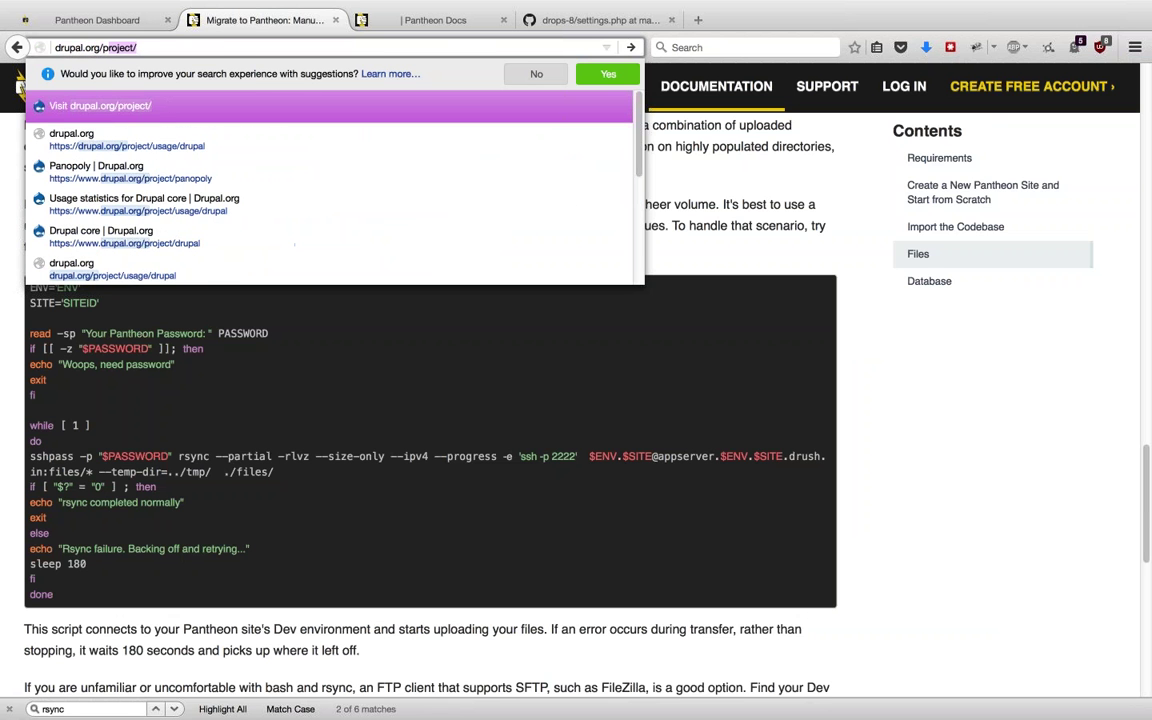
{"action": "key", "text": "Down"}
{"action": "key", "text": "Return"}
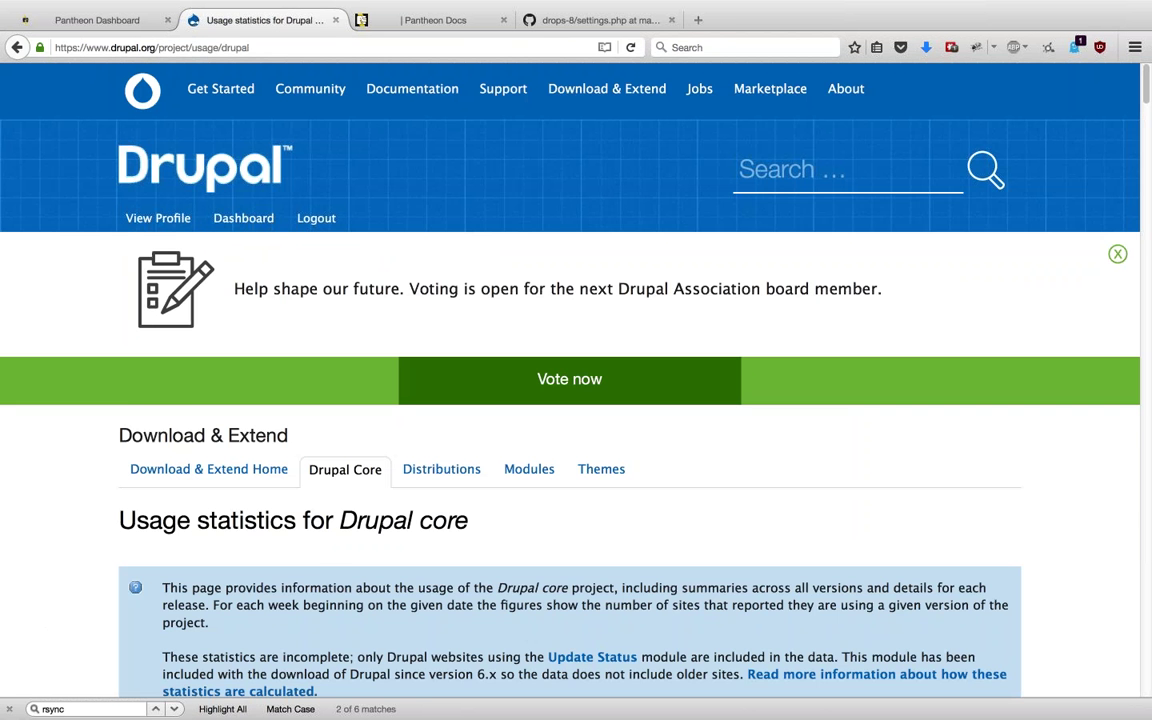
- Examine the weekly project usage table, highlighting the rows from January 31 to February 28, 2016, then clear the highlight
{"action": "scroll", "coordinate": [576, 380], "scroll_direction": "down", "scroll_amount": 10}
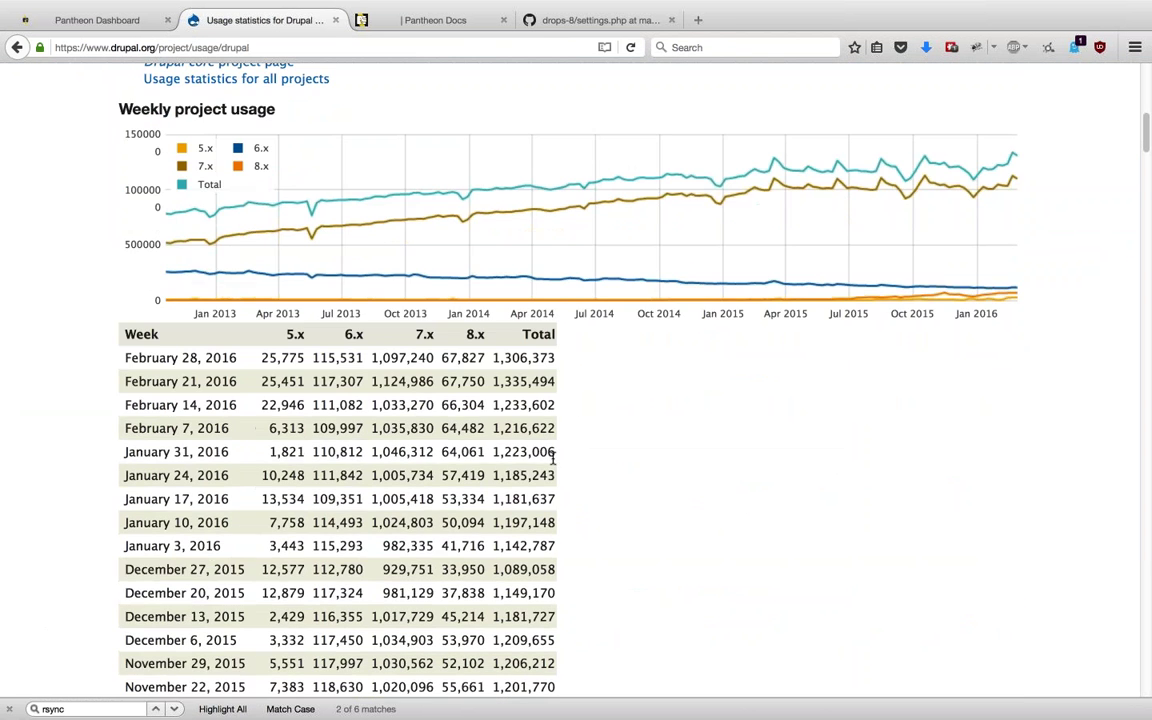
{"action": "left_click_drag", "start_coordinate": [555, 452], "coordinate": [118, 357]}
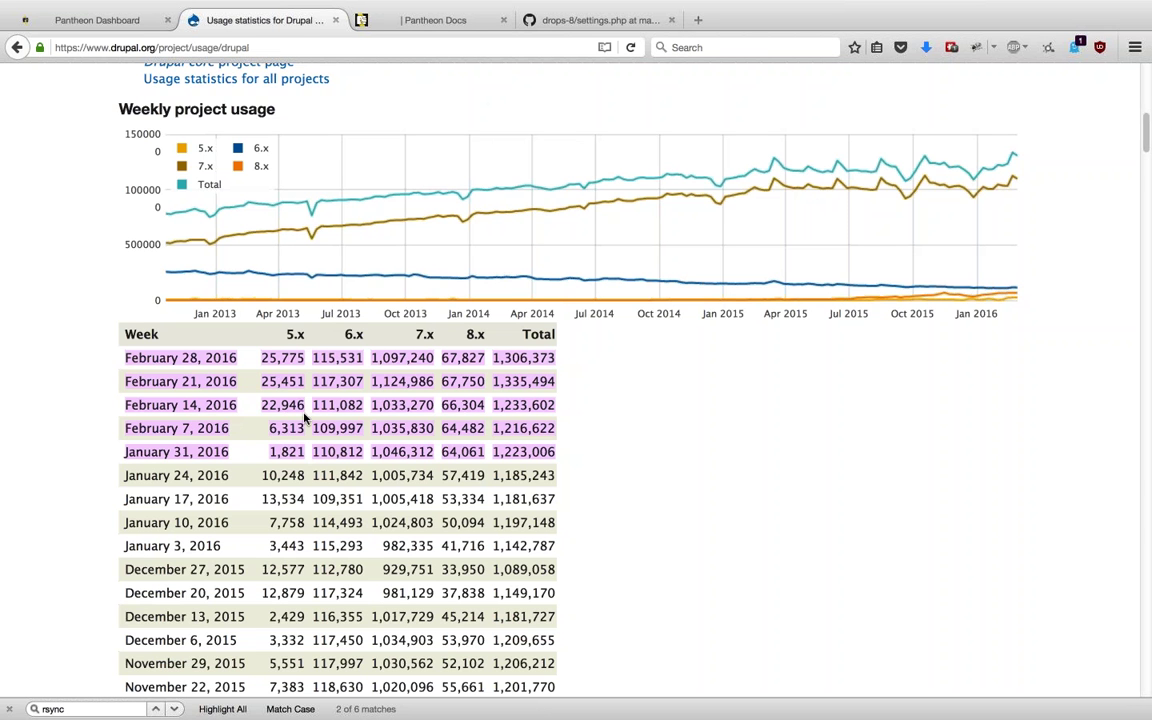
{"action": "left_click_drag", "start_coordinate": [283, 451], "coordinate": [262, 352]}
{"action": "left_click", "coordinate": [262, 352]}
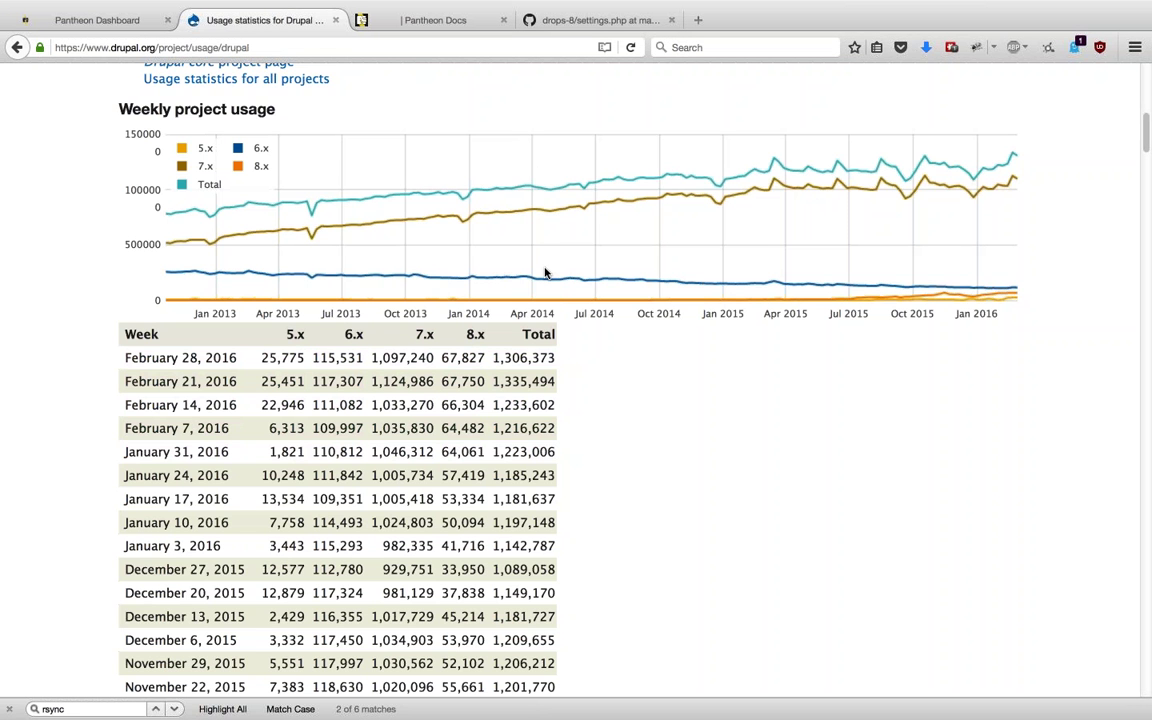
- Close the three tabs beside the Pantheon Dashboard and open the Dev environment's code and commit log
{"action": "left_click", "coordinate": [340, 20]}
{"action": "left_click", "coordinate": [340, 20]}
{"action": "left_click", "coordinate": [340, 20]}
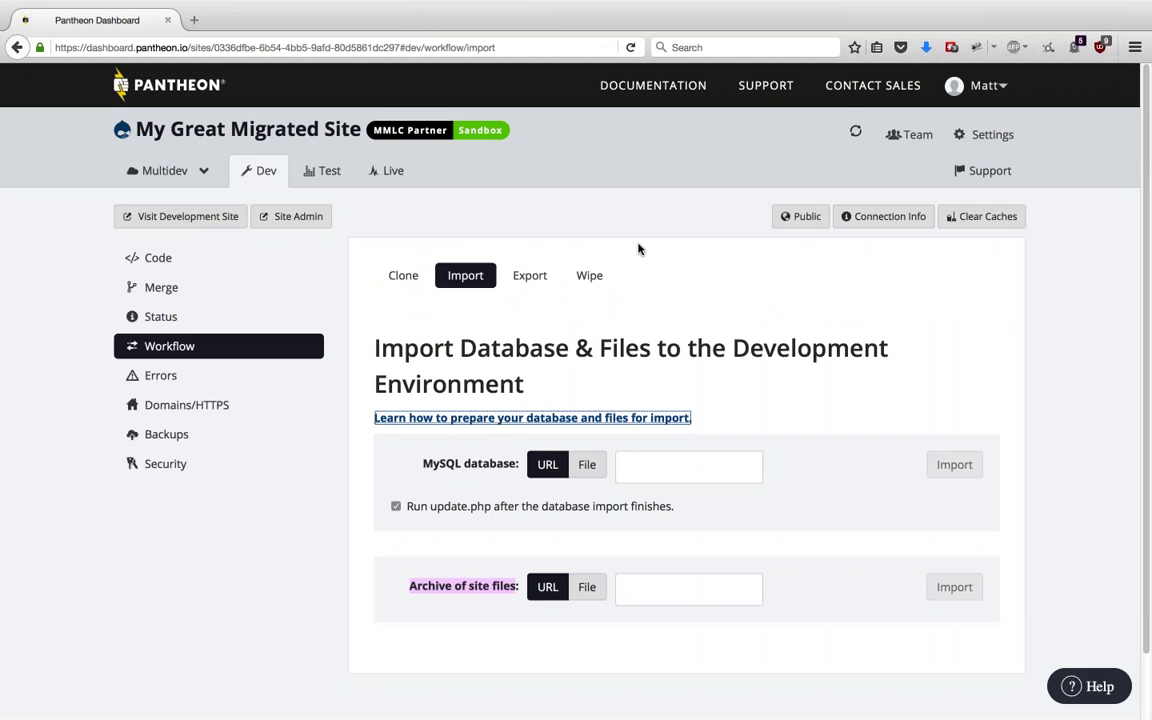
{"action": "left_click", "coordinate": [165, 266]}
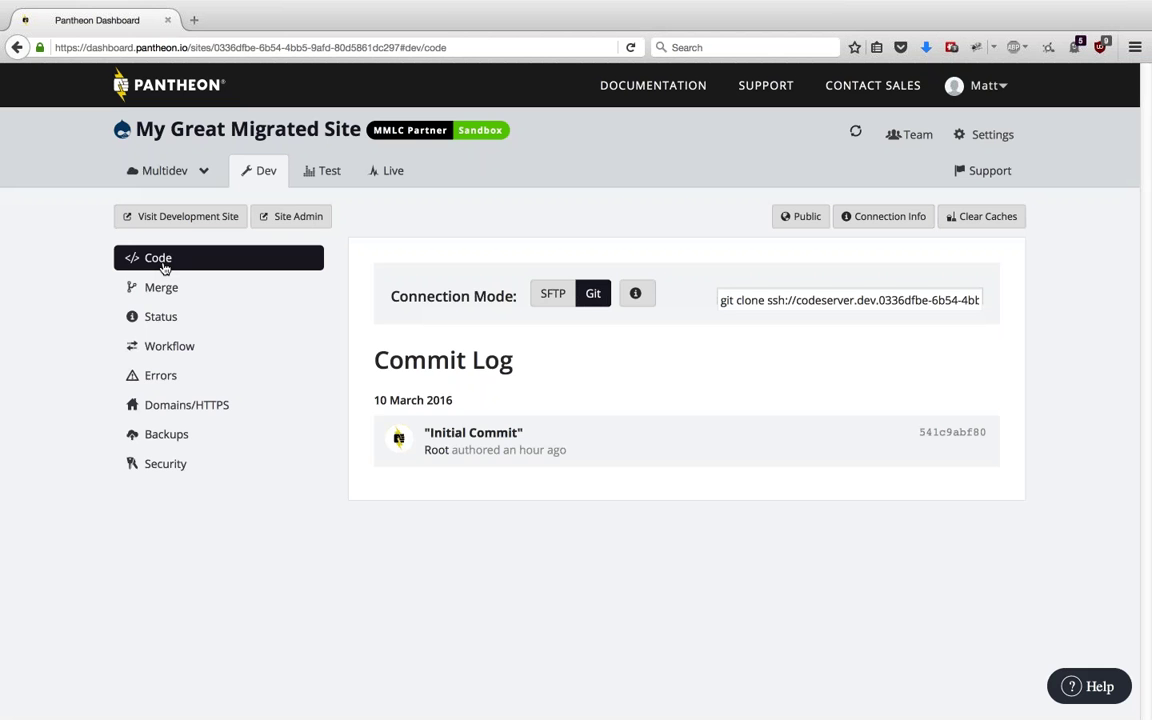
- Open pantheon.io/blog in a new tab and browse the post list down to the end of the page
{"action": "key", "text": "ctrl+t"}
{"action": "type", "text": "pantheon.io/blog"}
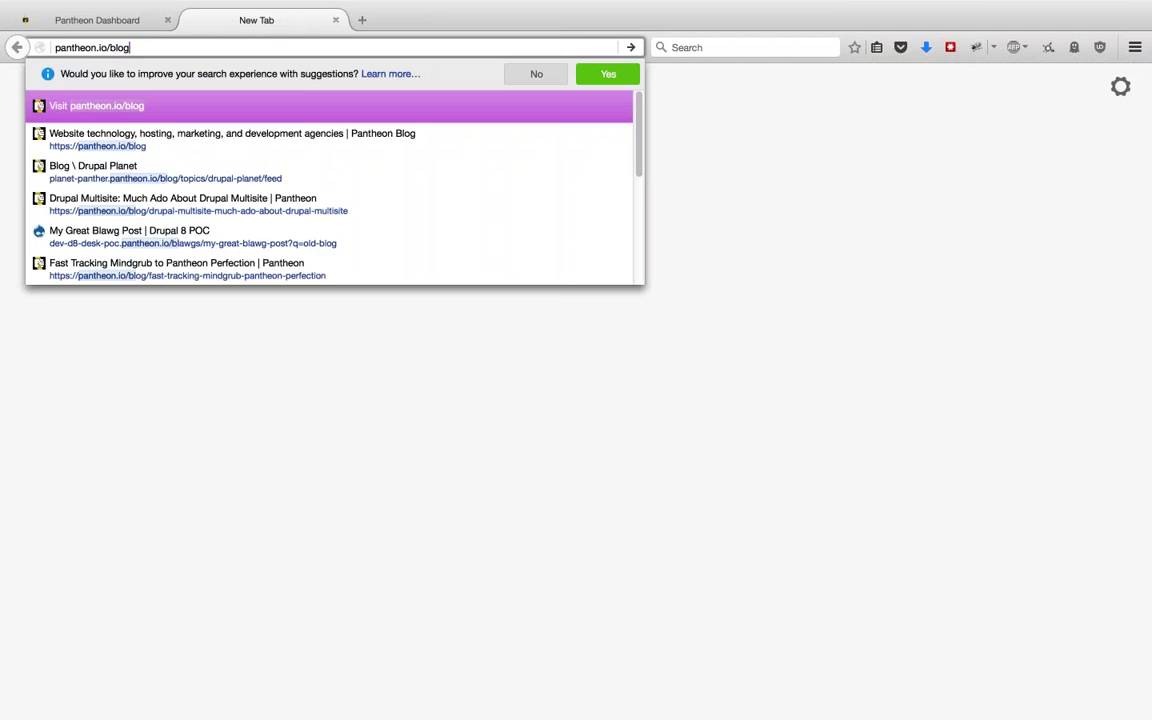
{"action": "key", "text": "Return"}
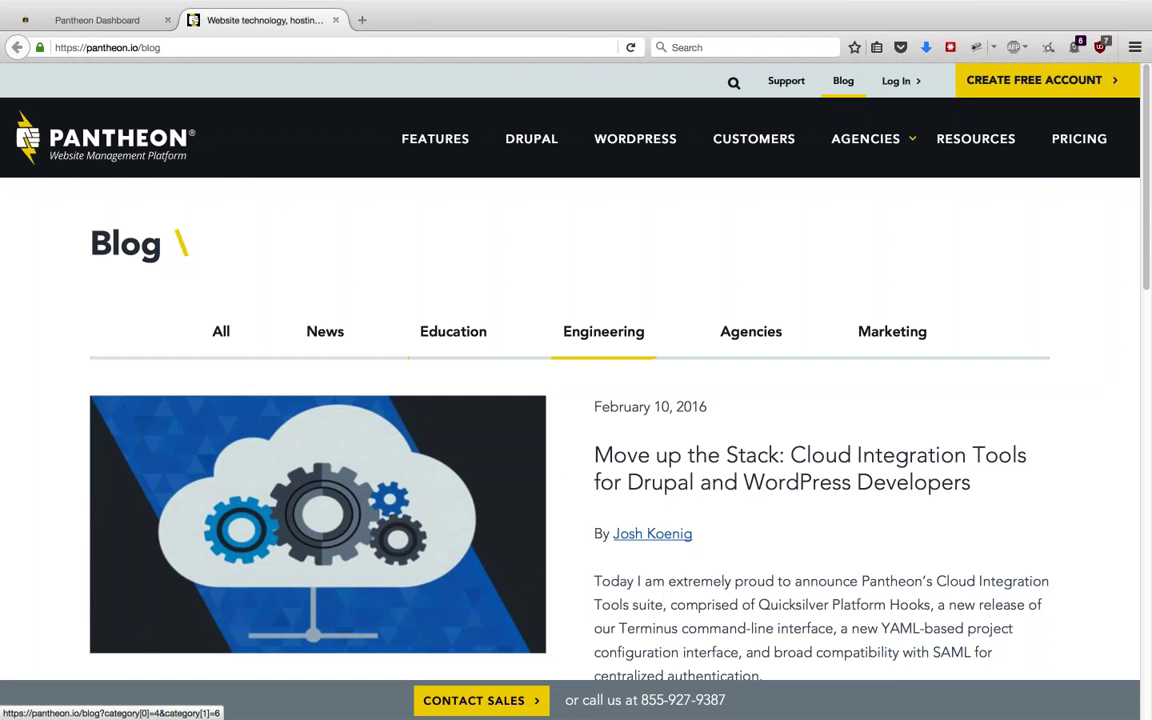
{"action": "scroll", "coordinate": [689, 476], "scroll_direction": "down", "scroll_amount": 15}
{"action": "scroll", "coordinate": [689, 476], "scroll_direction": "down", "scroll_amount": 4}
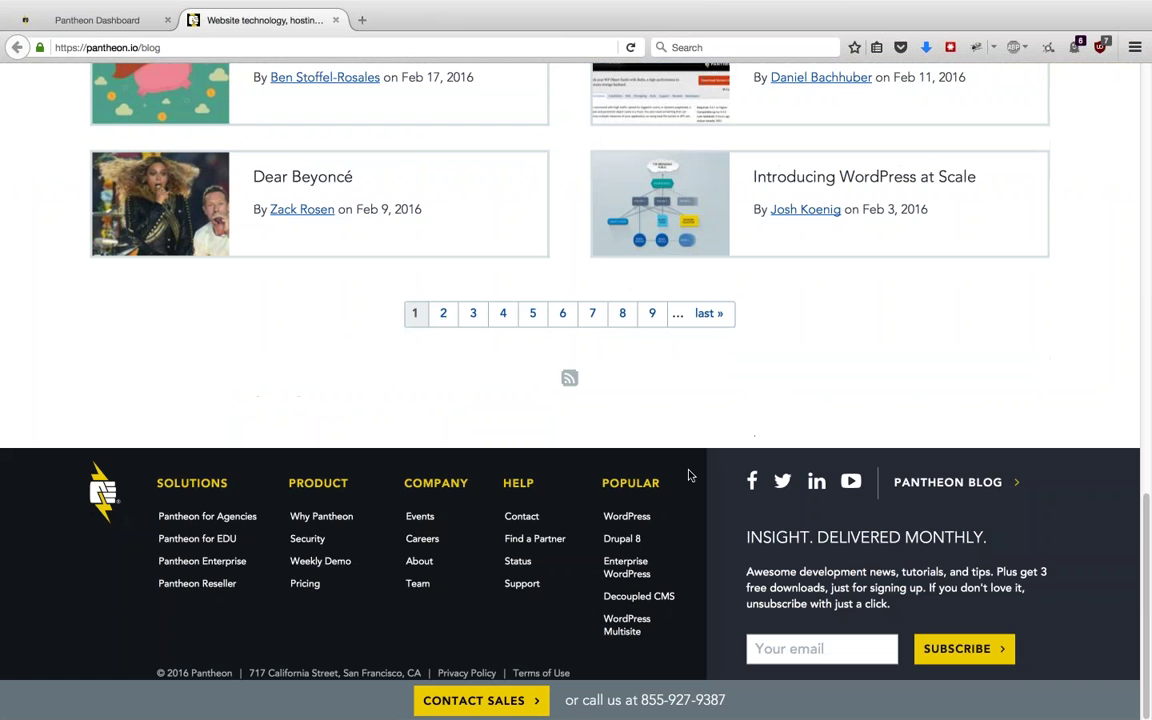
- Open the blog post "Hard Things Are Possible: Configuration Management in Drupal 8" from the post list
{"action": "scroll", "coordinate": [689, 476], "scroll_direction": "up", "scroll_amount": 20}
{"action": "scroll", "coordinate": [689, 476], "scroll_direction": "down", "scroll_amount": 6}
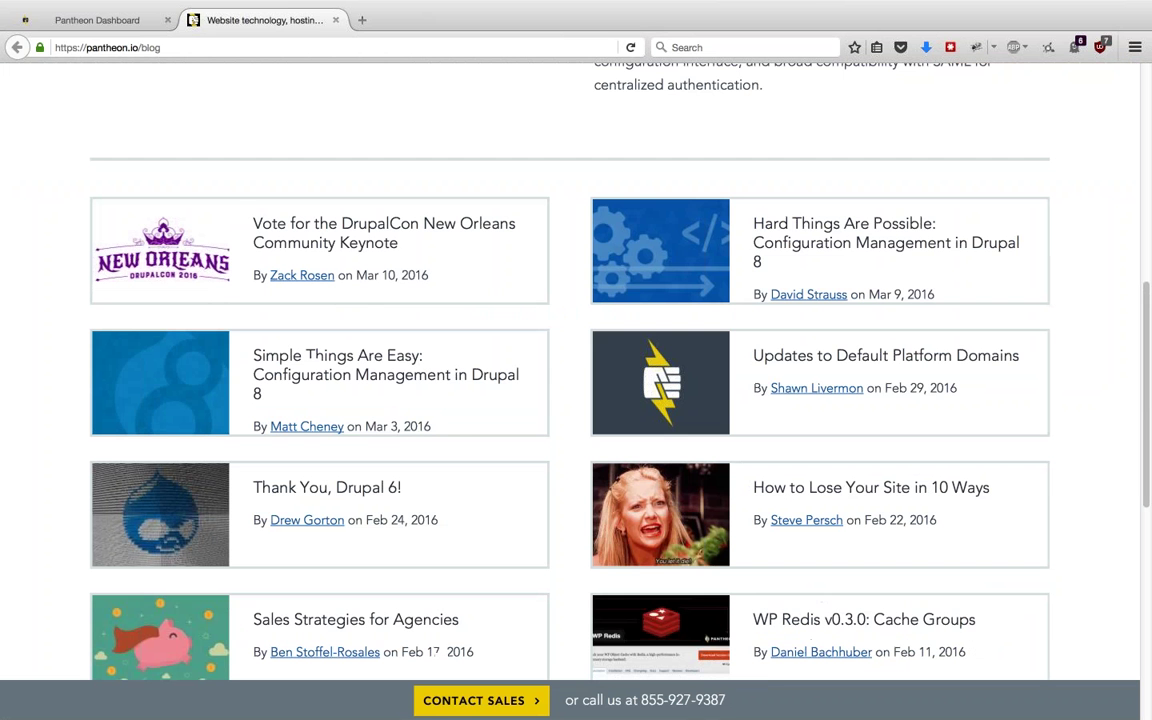
{"action": "left_click", "coordinate": [789, 245]}
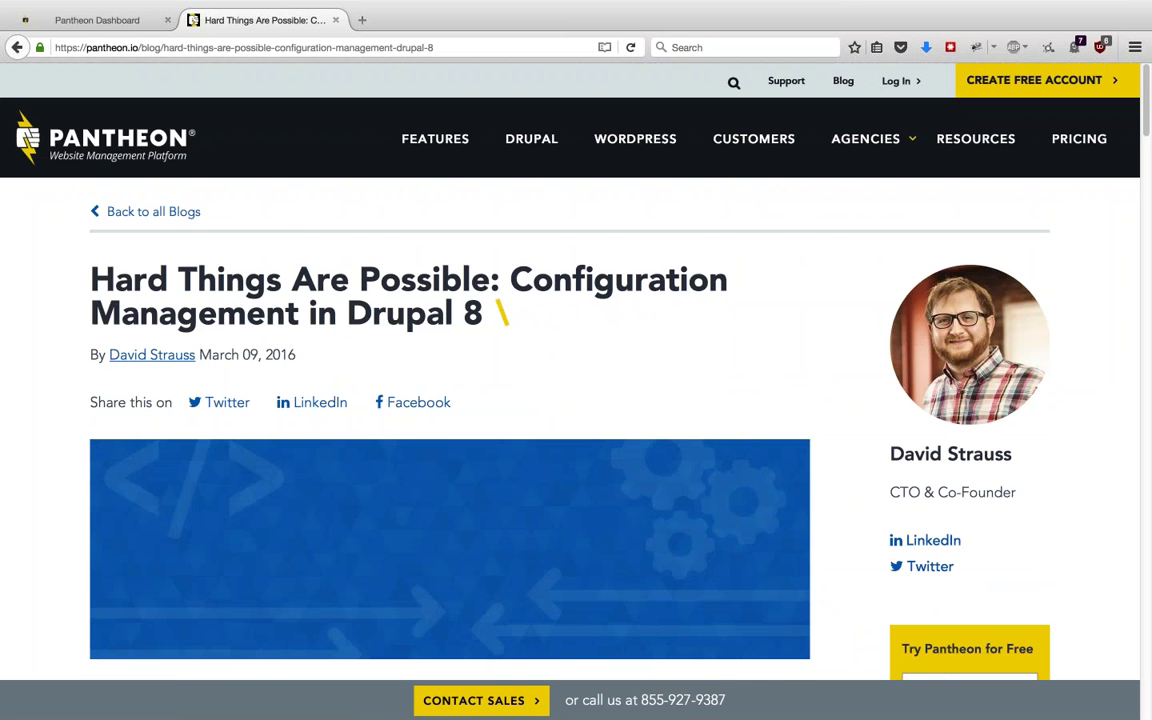
- Skim the configuration management post and highlight its "Bundling Related Configuration" section about Features
{"action": "scroll", "coordinate": [576, 400], "scroll_direction": "down", "scroll_amount": 15}
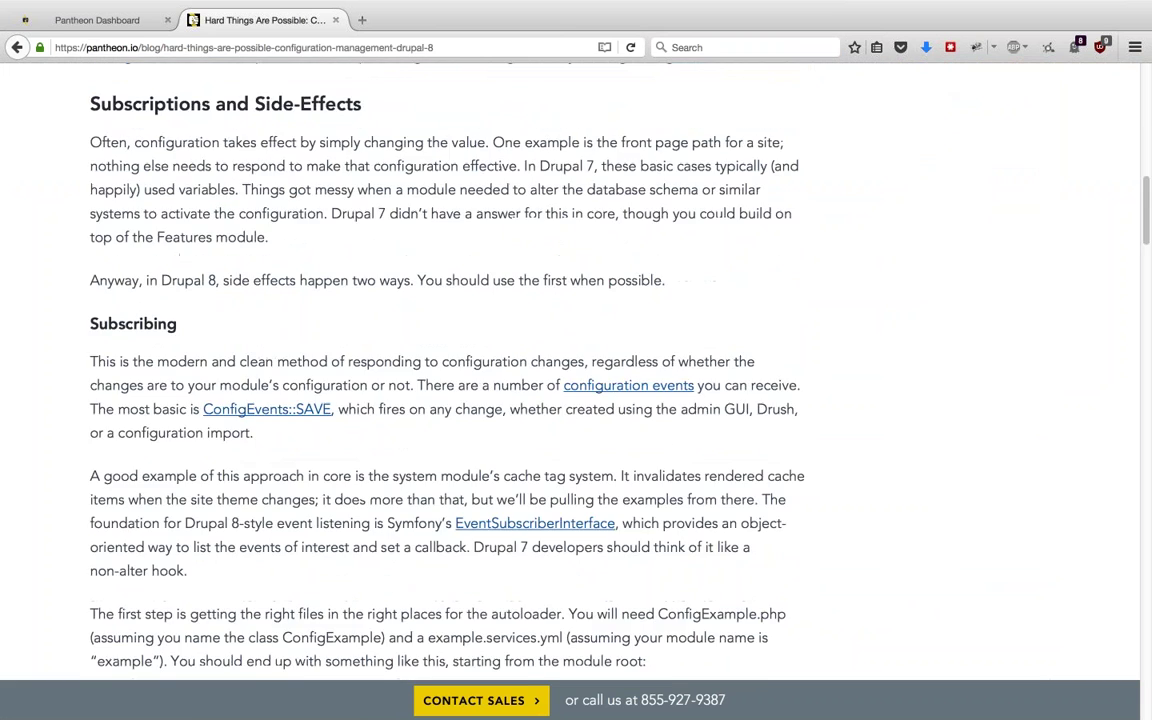
{"action": "scroll", "coordinate": [576, 400], "scroll_direction": "down", "scroll_amount": 10}
{"action": "scroll", "coordinate": [576, 400], "scroll_direction": "down", "scroll_amount": 20}
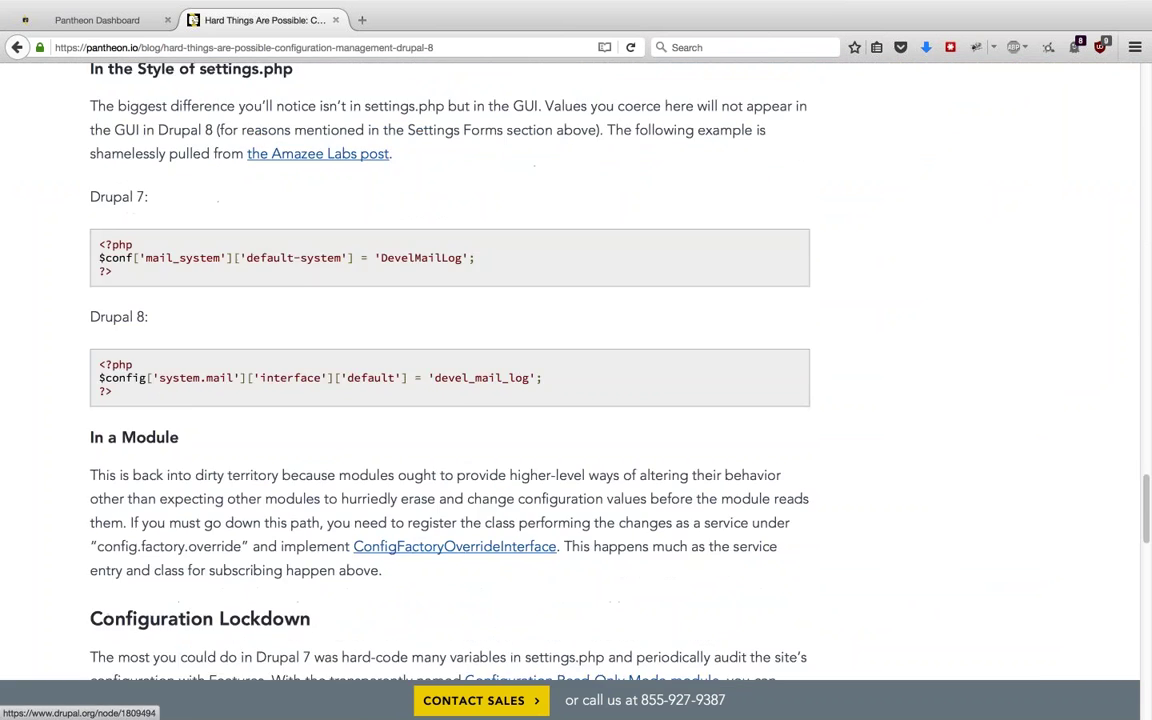
{"action": "scroll", "coordinate": [576, 400], "scroll_direction": "up", "scroll_amount": 9}
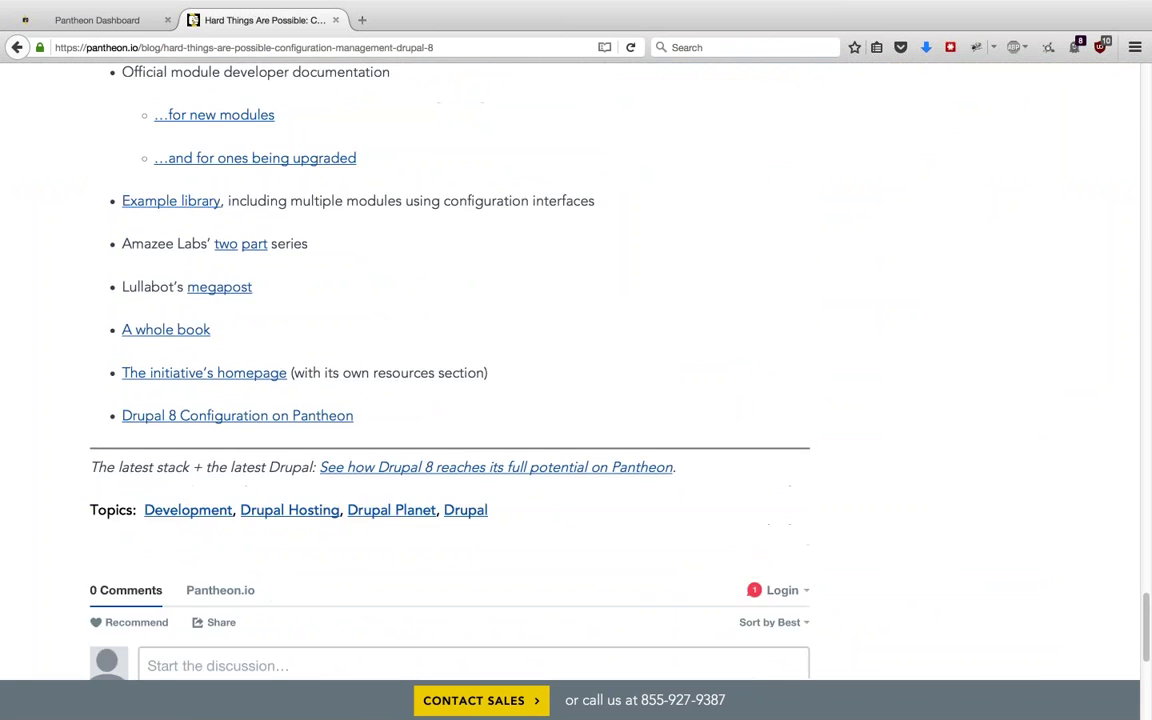
{"action": "scroll", "coordinate": [229, 386], "scroll_direction": "up", "scroll_amount": 2}
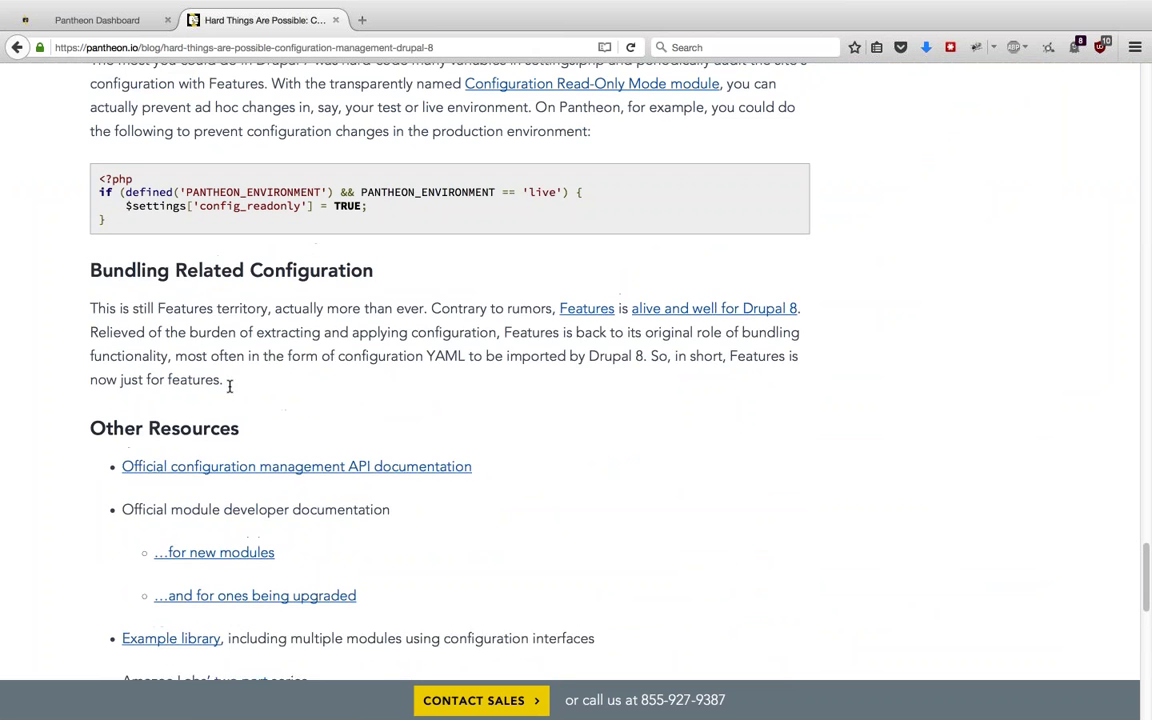
{"action": "left_click_drag", "start_coordinate": [229, 386], "coordinate": [98, 260]}
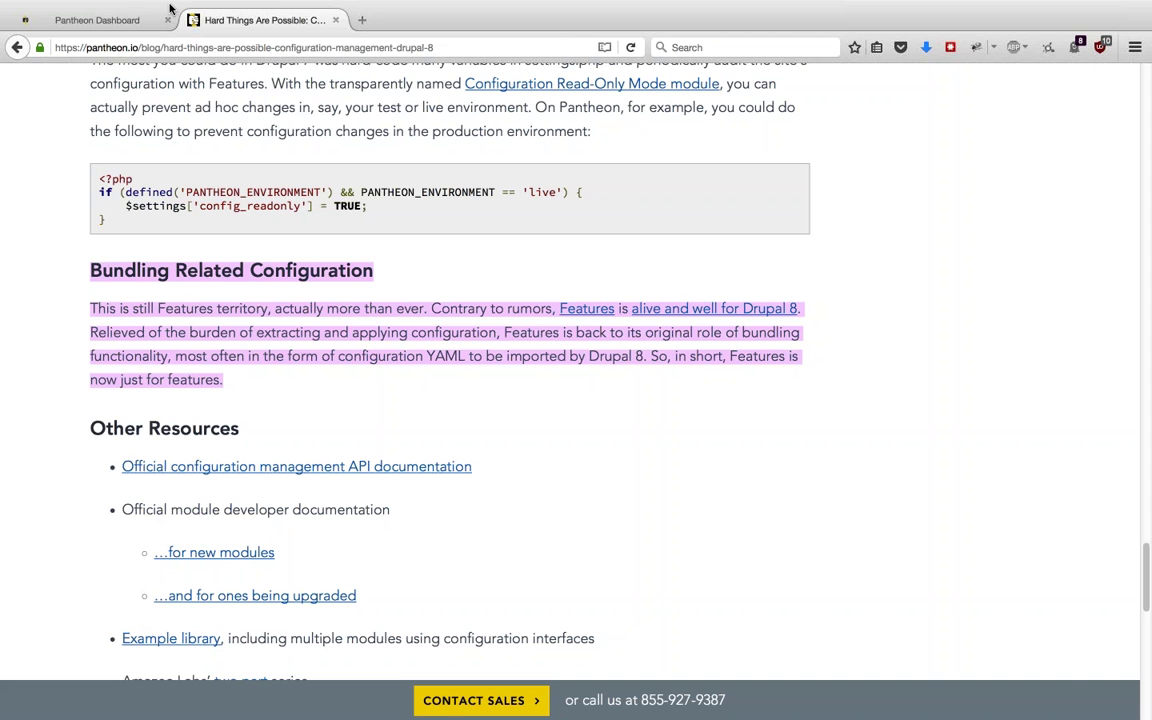
- Return to the Pantheon Dashboard and set the Dev environment's connection mode to SFTP
{"action": "mouse_move", "coordinate": [118, 4]}
{"action": "left_click", "coordinate": [103, 26]}
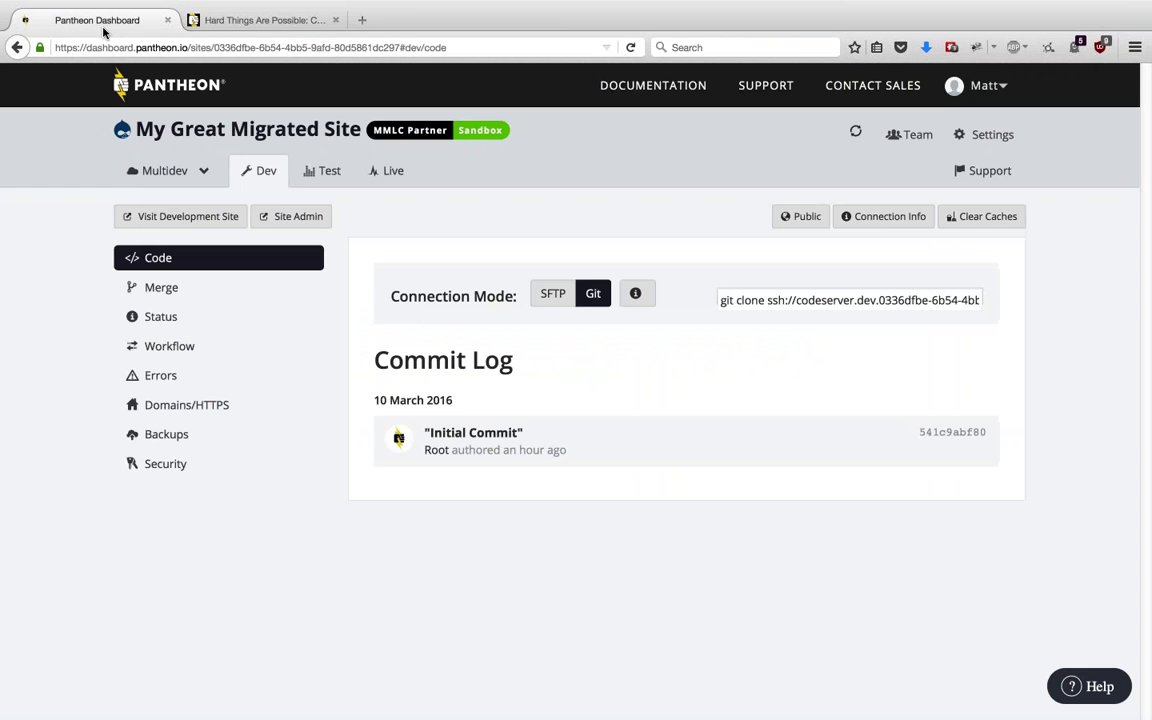
{"action": "left_click", "coordinate": [556, 300]}
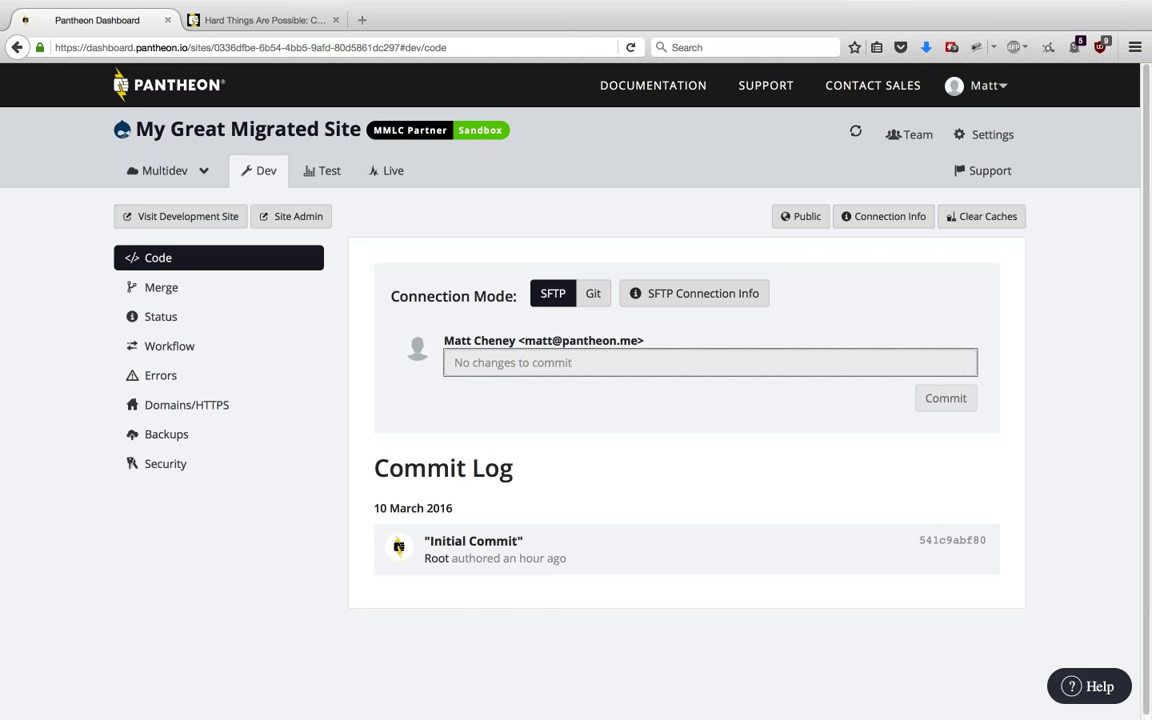
- Search the web for "drupal 6 end of life" in a new tab and read the drupal.org end-of-life announcement
{"action": "key", "text": "ctrl+t"}
{"action": "type", "text": "drupal 6 e"}
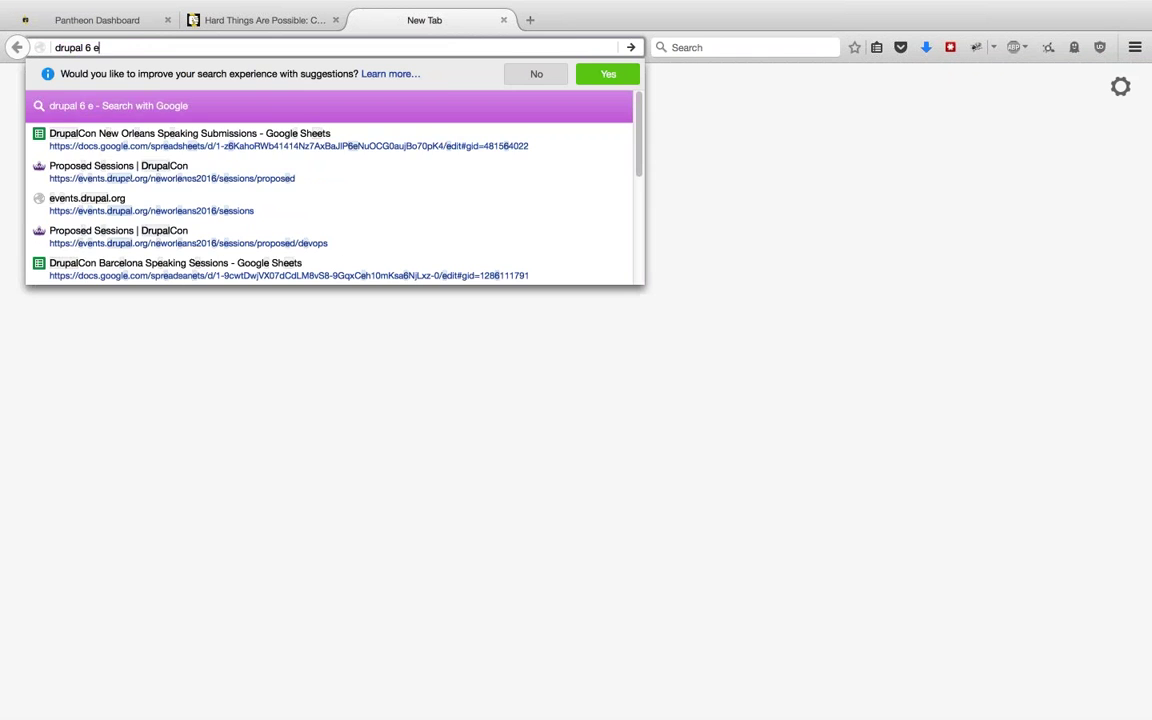
{"action": "type", "text": "nd of life"}
{"action": "key", "text": "Return"}
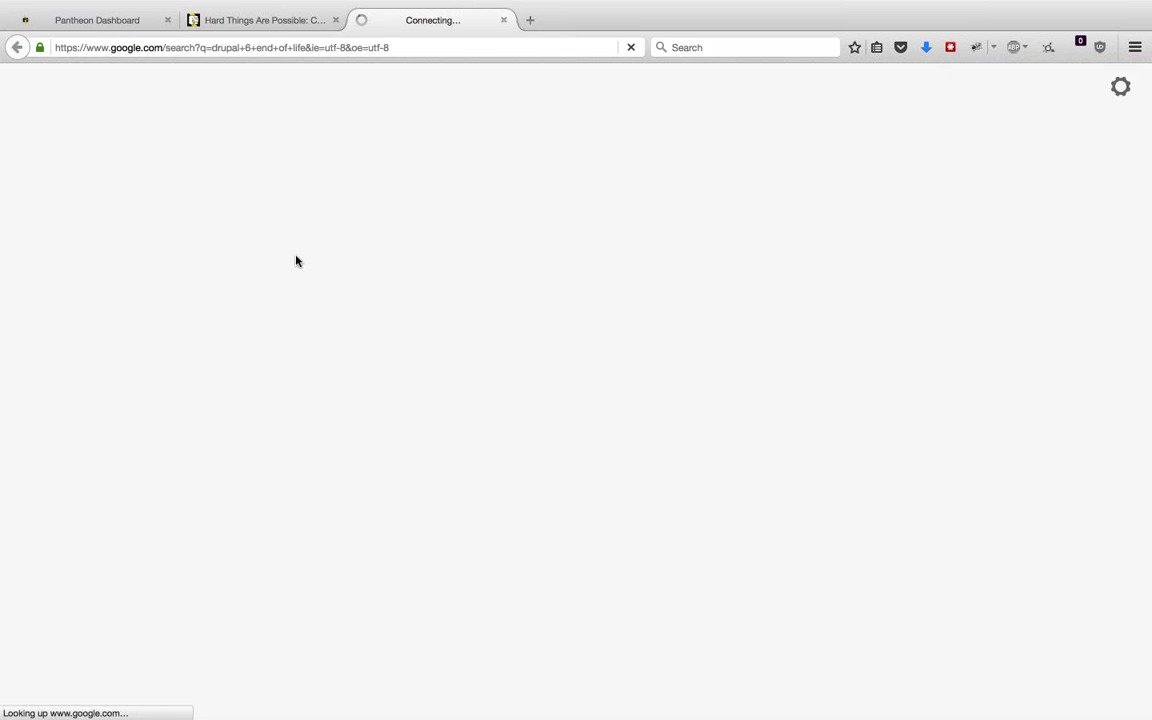
{"action": "left_click", "coordinate": [235, 209]}
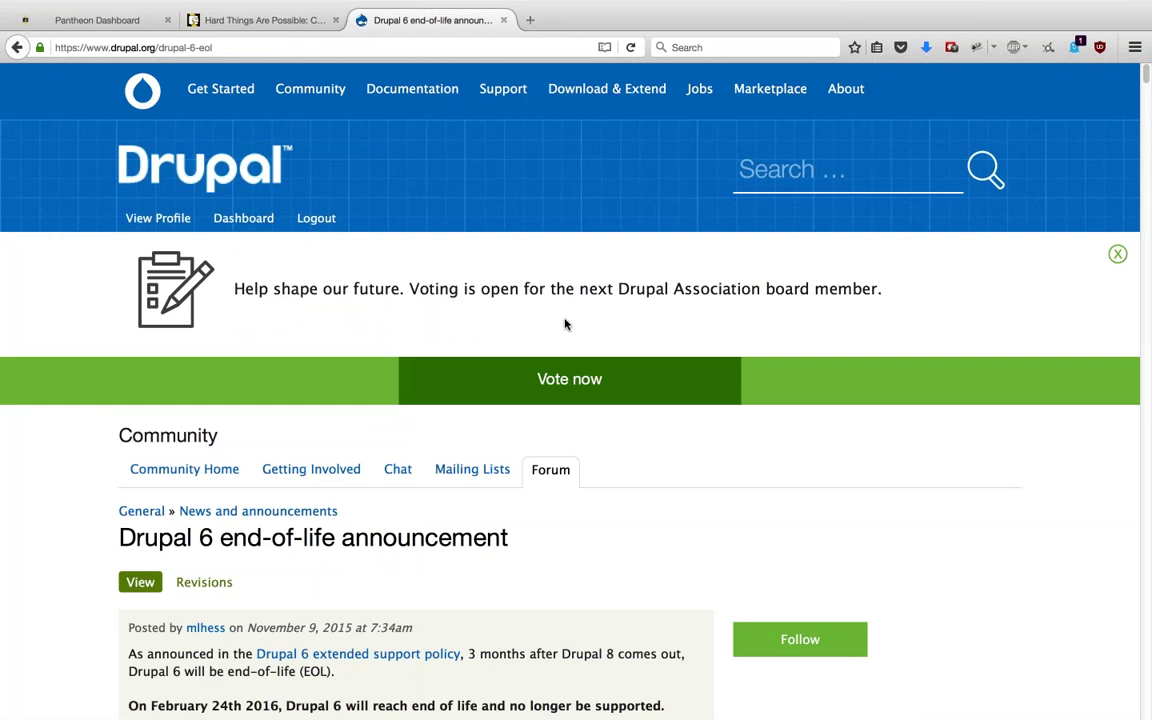
{"action": "scroll", "coordinate": [564, 324], "scroll_direction": "down", "scroll_amount": 5}
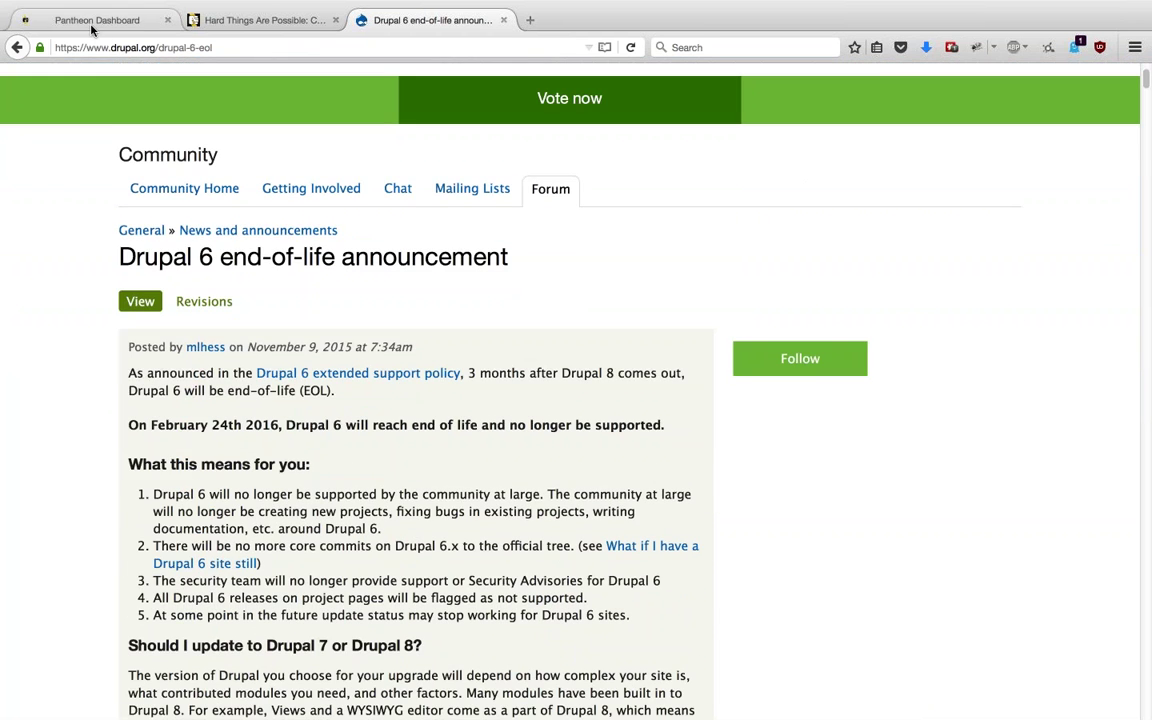
- Return to the Pantheon Dashboard and close the blog post and Drupal 6 announcement tabs
{"action": "left_click", "coordinate": [91, 30]}
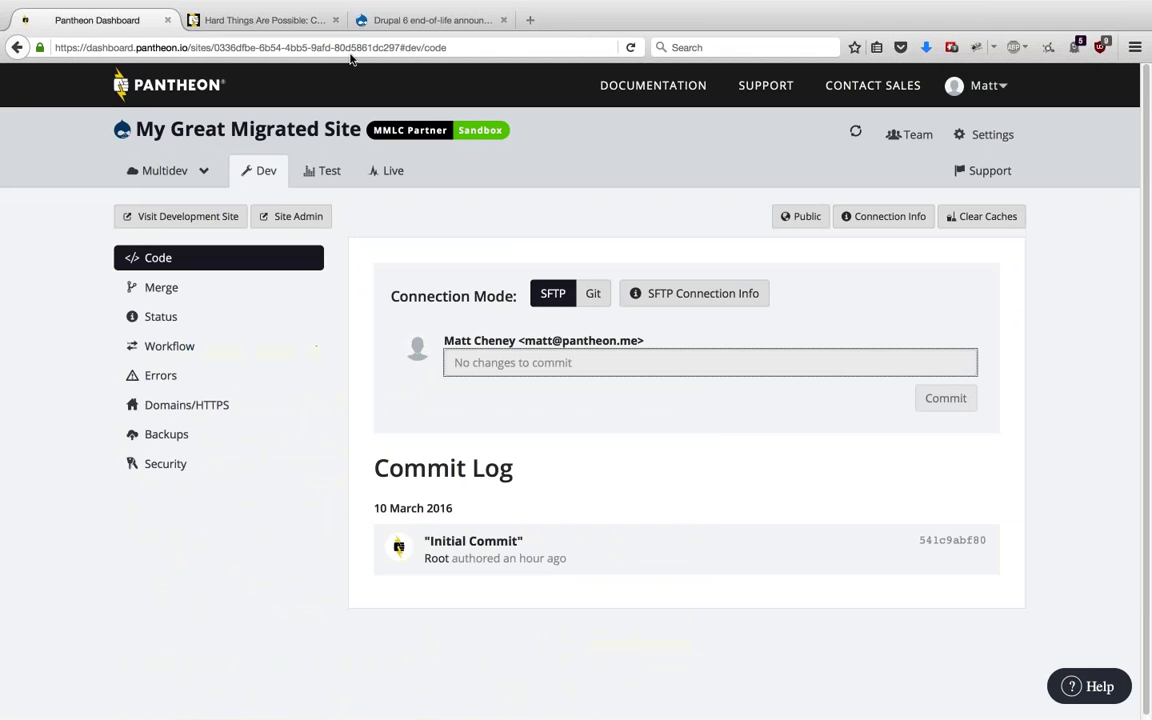
{"action": "left_click", "coordinate": [335, 20]}
{"action": "left_click", "coordinate": [335, 20]}
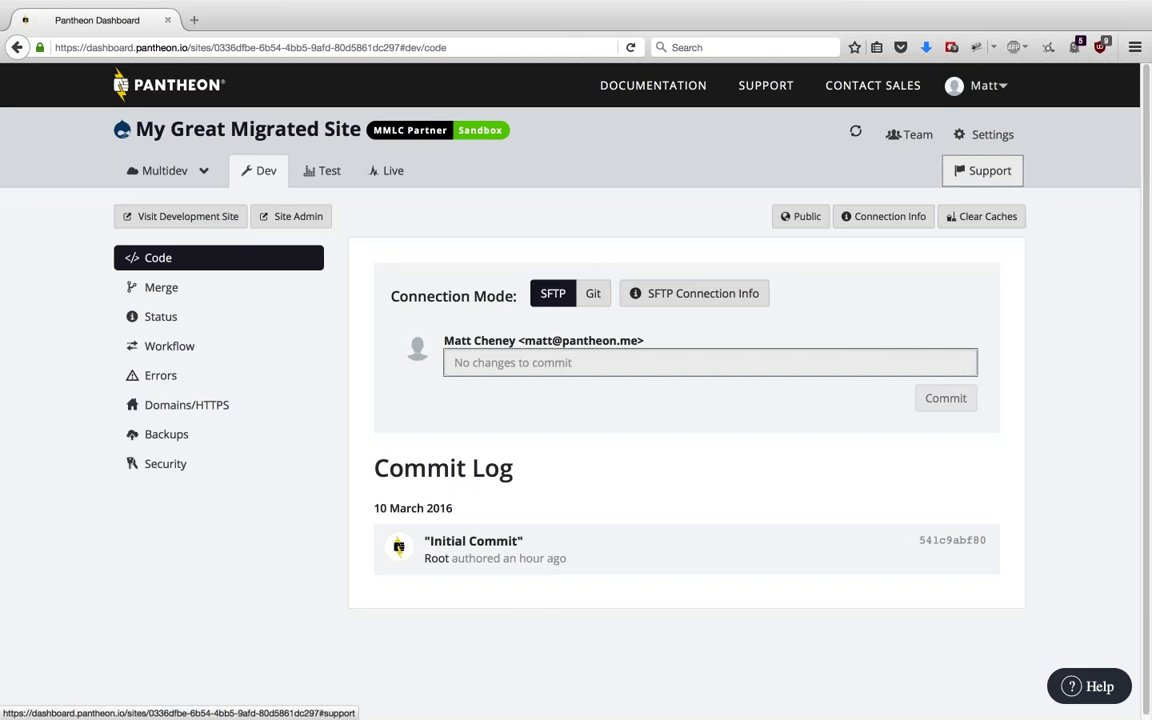
- View the ticket type options on a new support ticket form and return to the Dev environment without submitting
{"action": "left_click", "coordinate": [976, 184]}
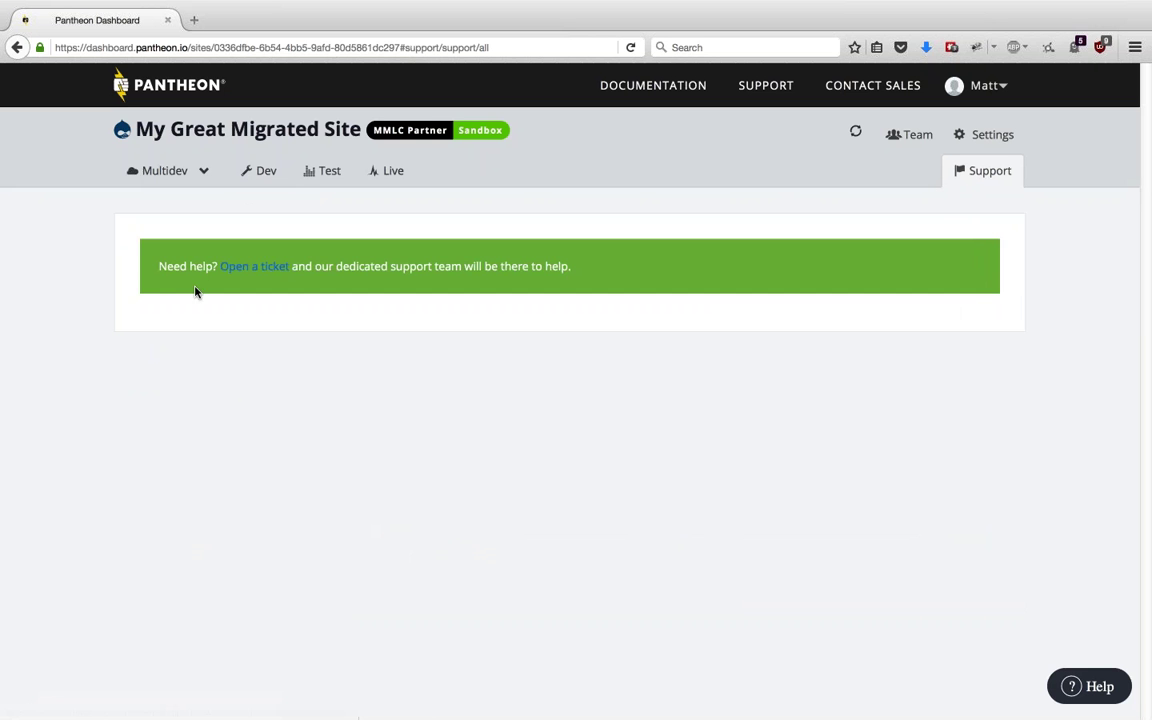
{"action": "left_click", "coordinate": [256, 267]}
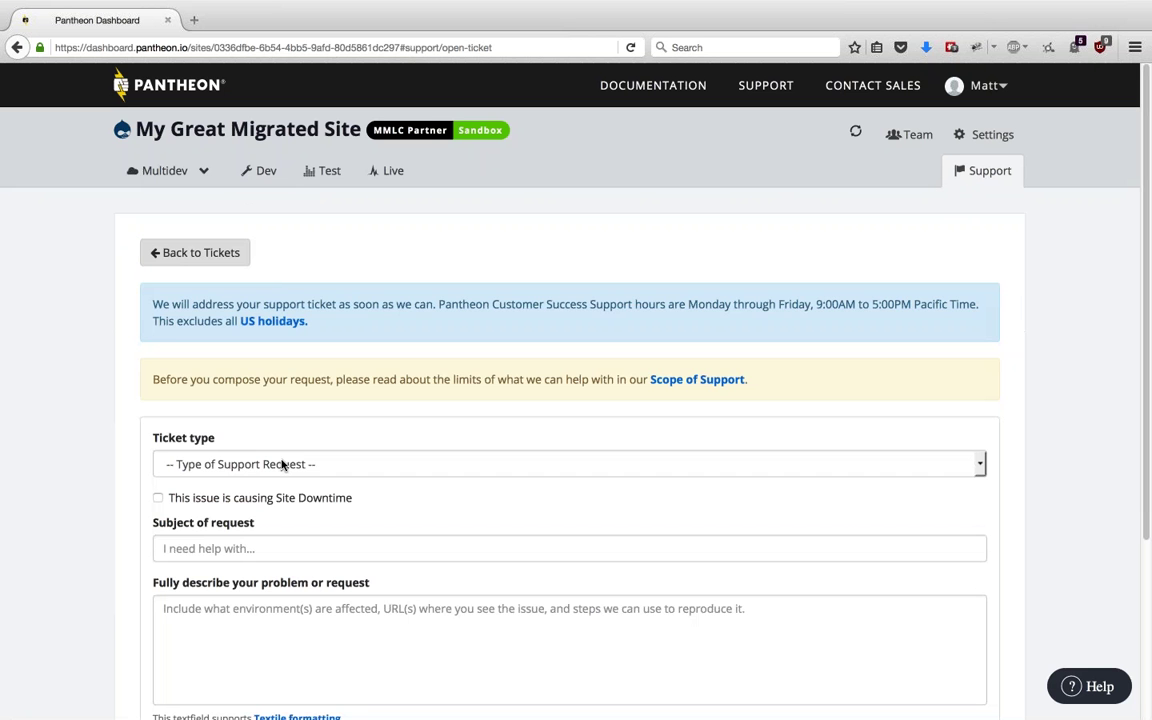
{"action": "left_click", "coordinate": [283, 464]}
{"action": "left_click", "coordinate": [283, 464]}
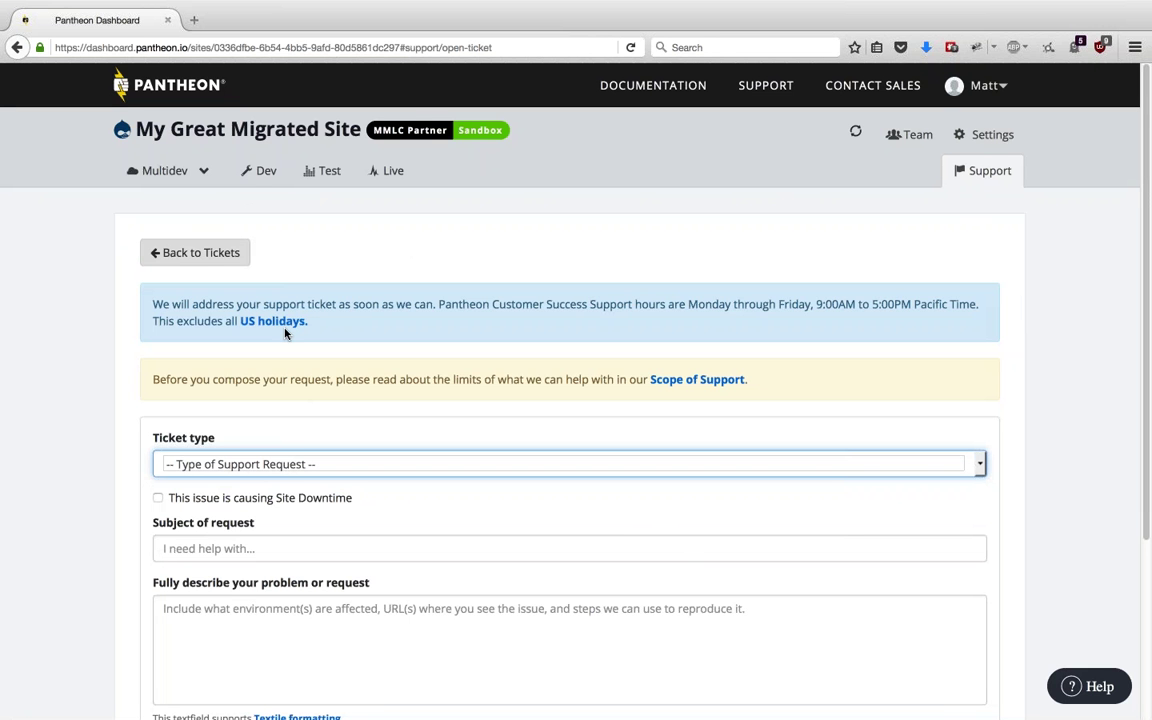
{"action": "left_click", "coordinate": [197, 263]}
{"action": "left_click", "coordinate": [259, 170]}
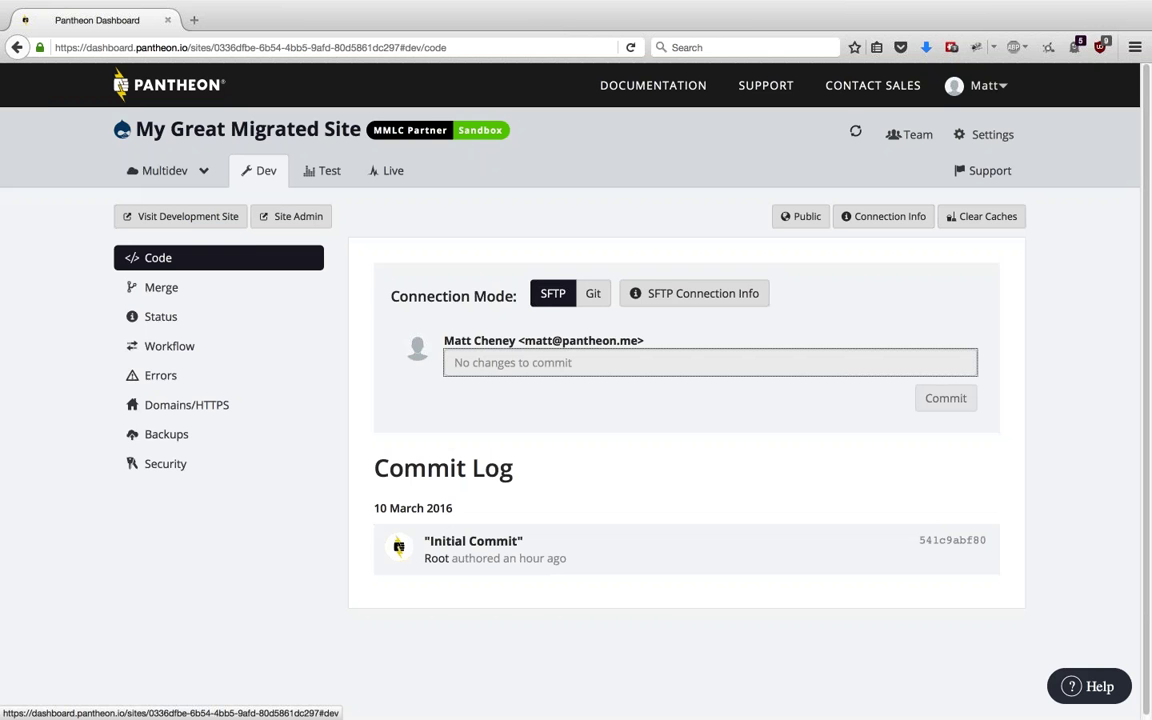
- Search the web for "migration" in the dashboard's tab
{"action": "left_click", "coordinate": [118, 47]}
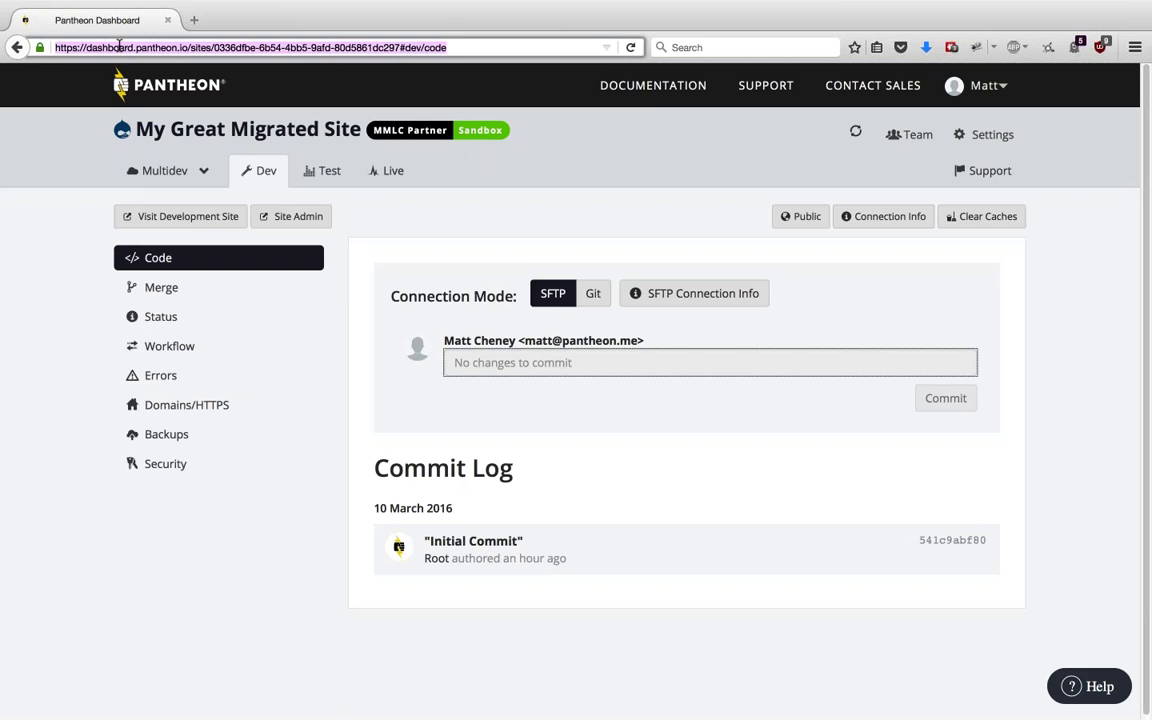
{"action": "type", "text": "migration"}
{"action": "key", "text": "Return"}
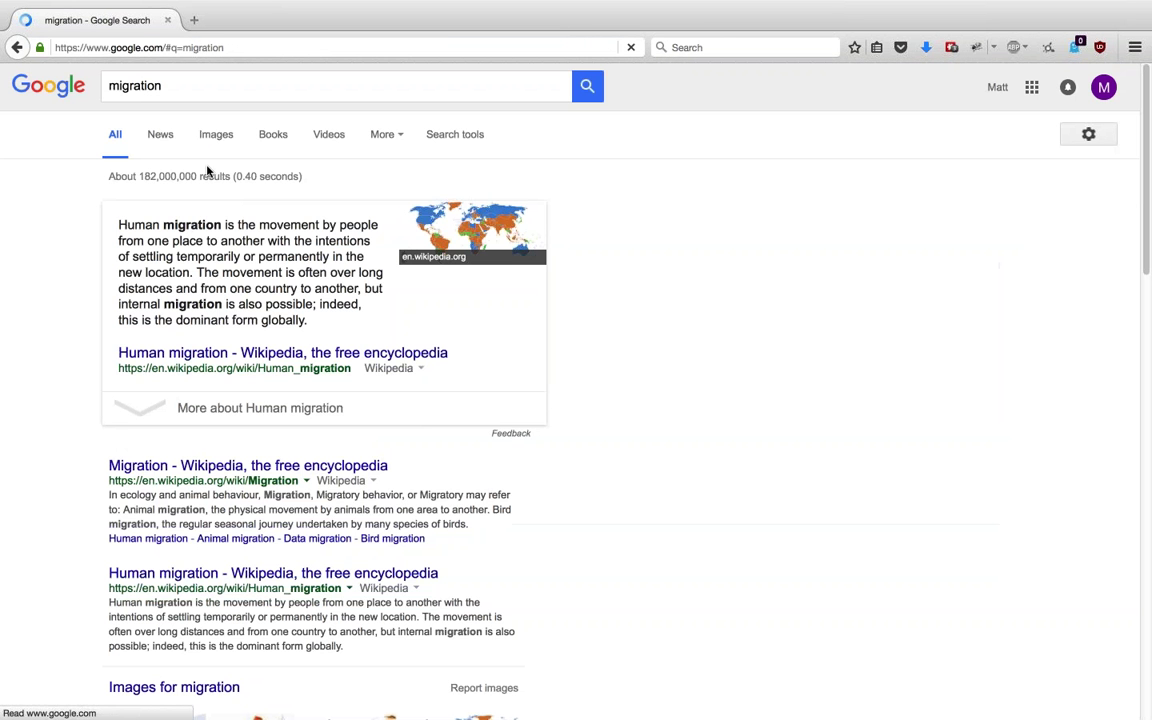
- Search Google for "couch" and open the full-size picture of the red couch, red-couch-424.jpg
{"action": "double_click", "coordinate": [149, 86]}
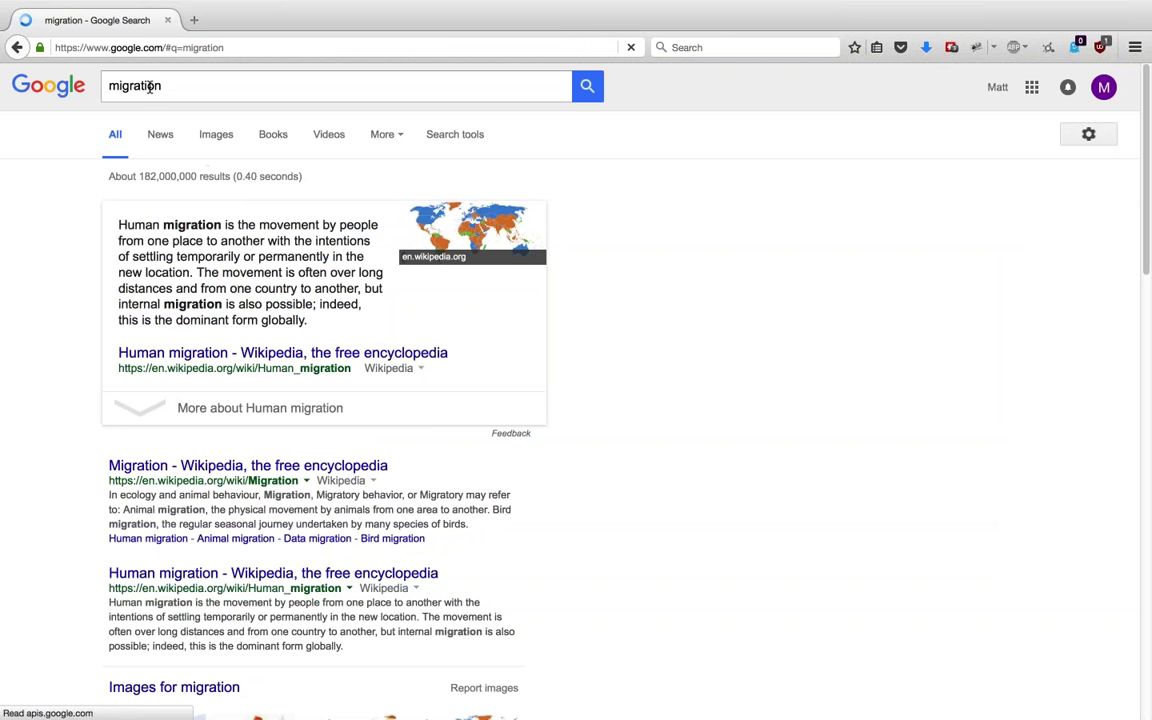
{"action": "type", "text": "c"}
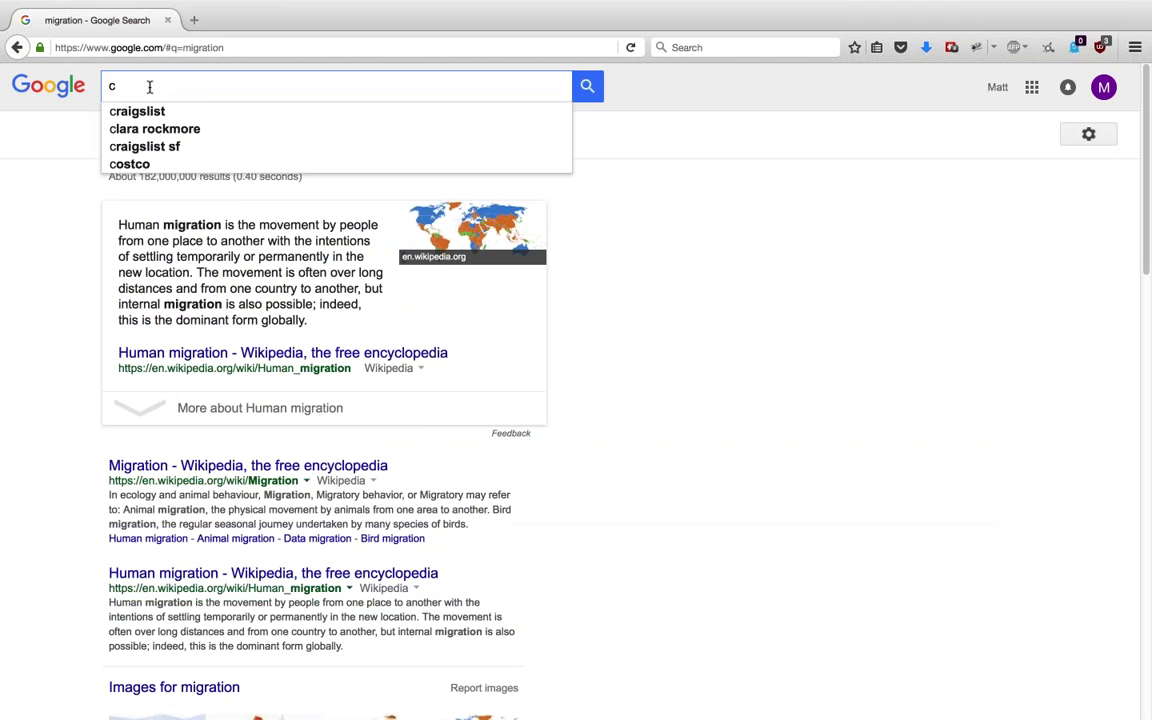
{"action": "type", "text": "ouch"}
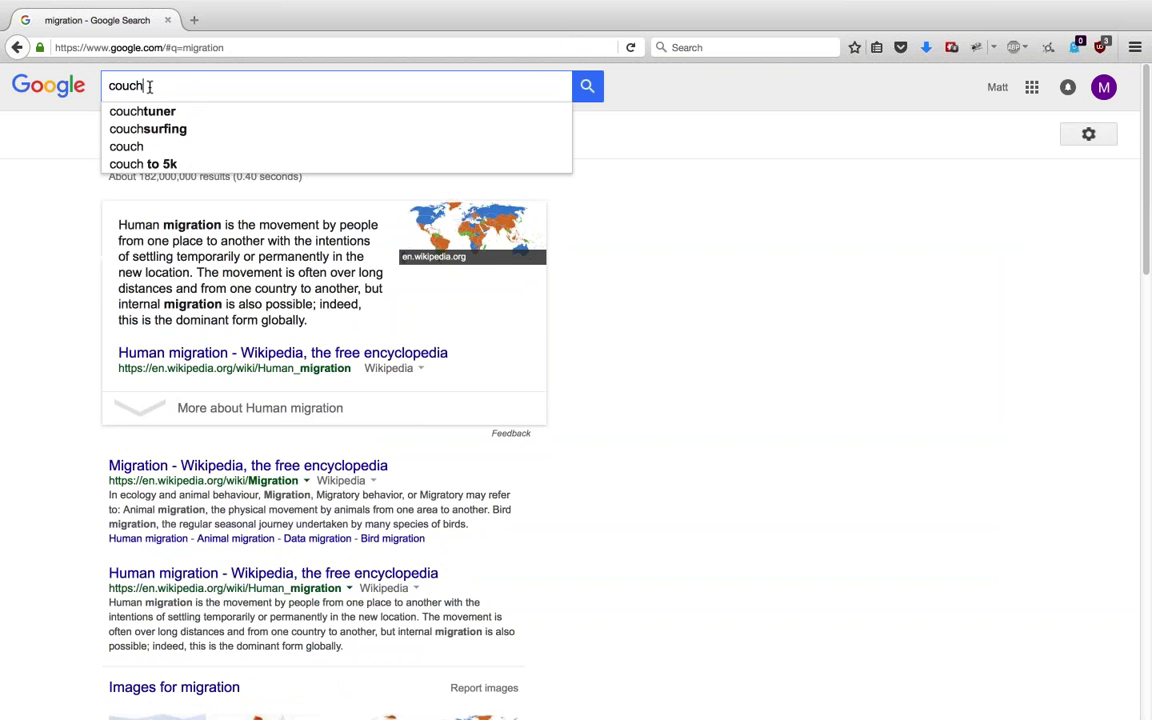
{"action": "key", "text": "Return"}
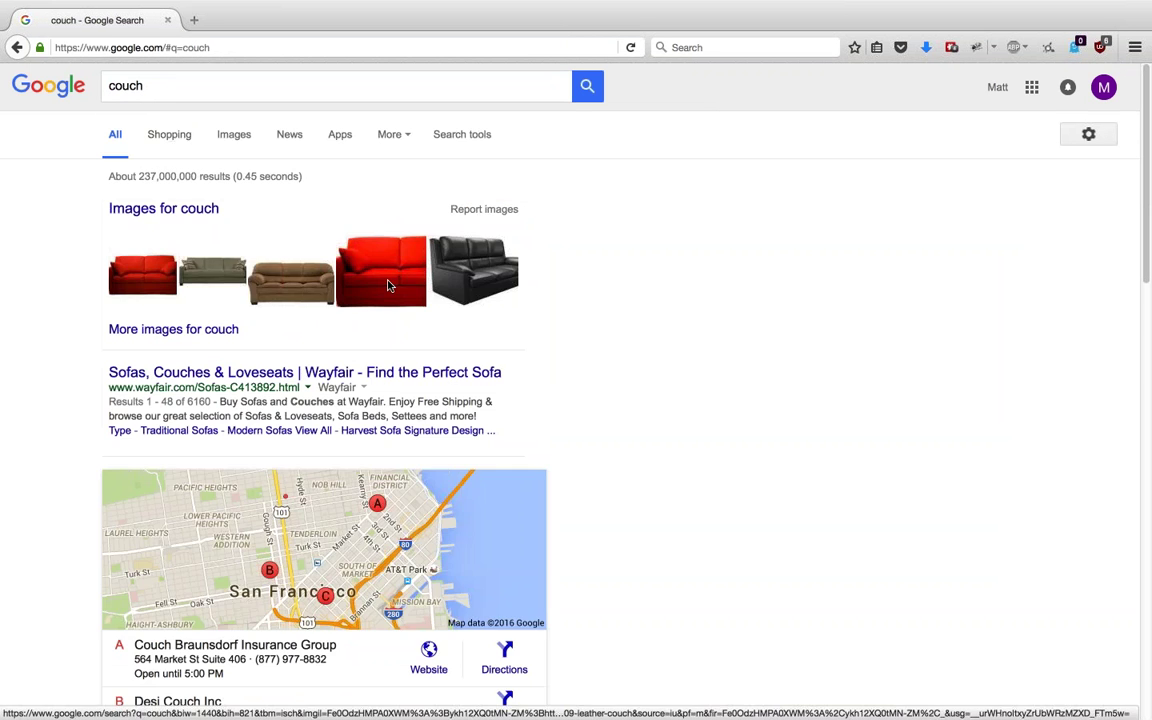
{"action": "left_click", "coordinate": [389, 292]}
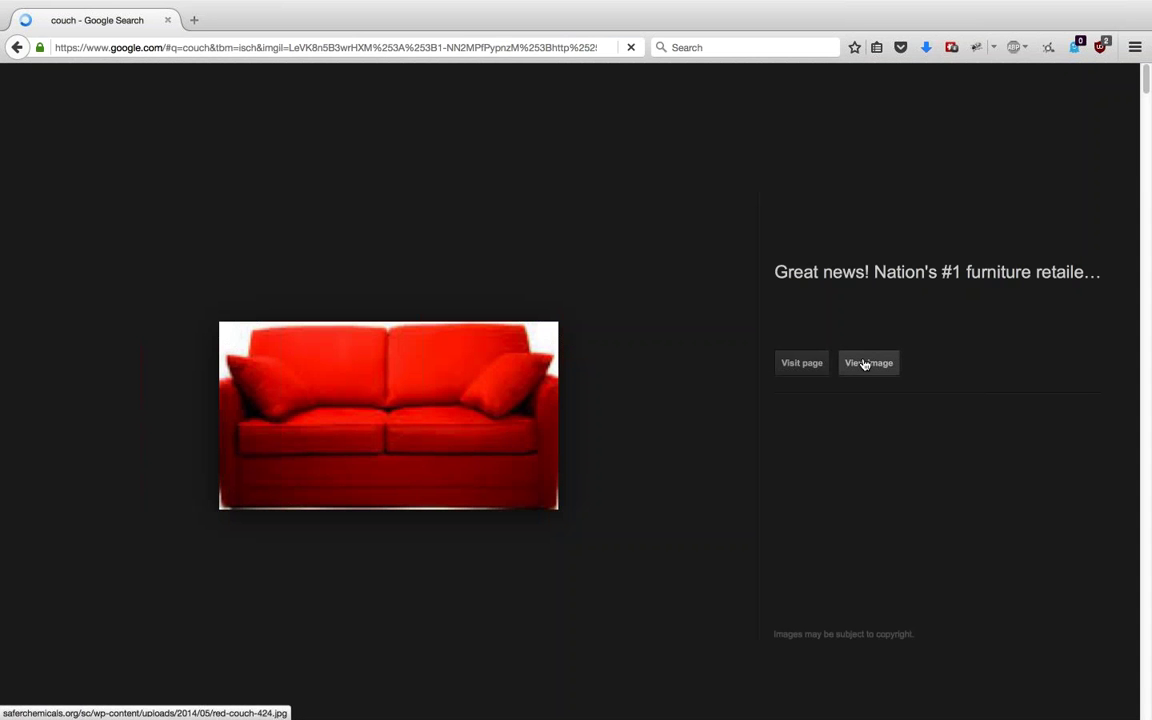
{"action": "left_click", "coordinate": [862, 363]}
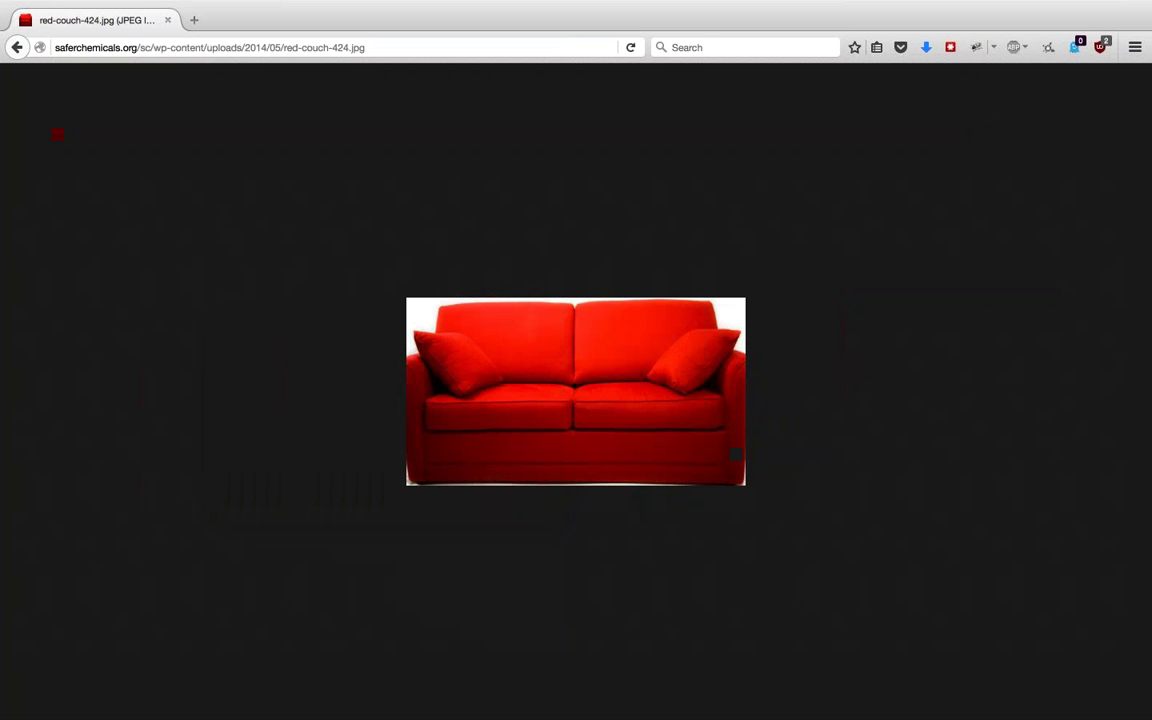